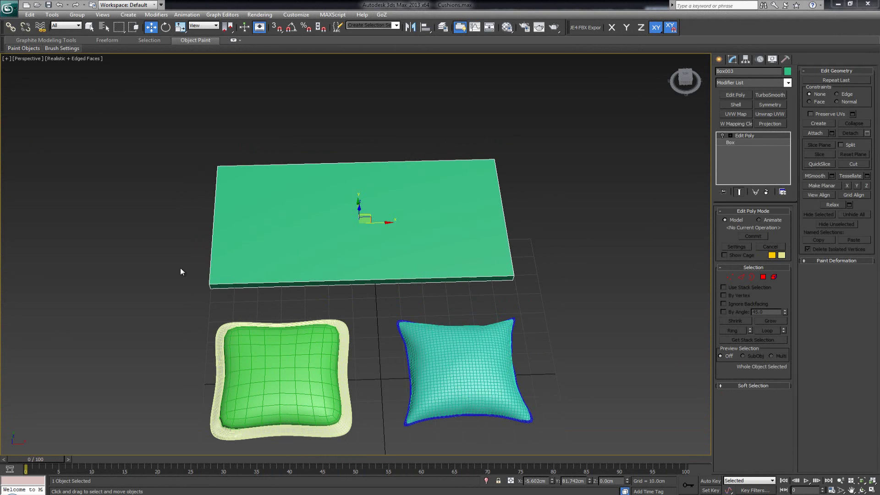
- Examine the green and turquoise cushion models and the flat box behind them from several angles
{"action": "middle_click_drag", "start_coordinate": [200, 295], "coordinate": [201, 280], "text": "alt"}
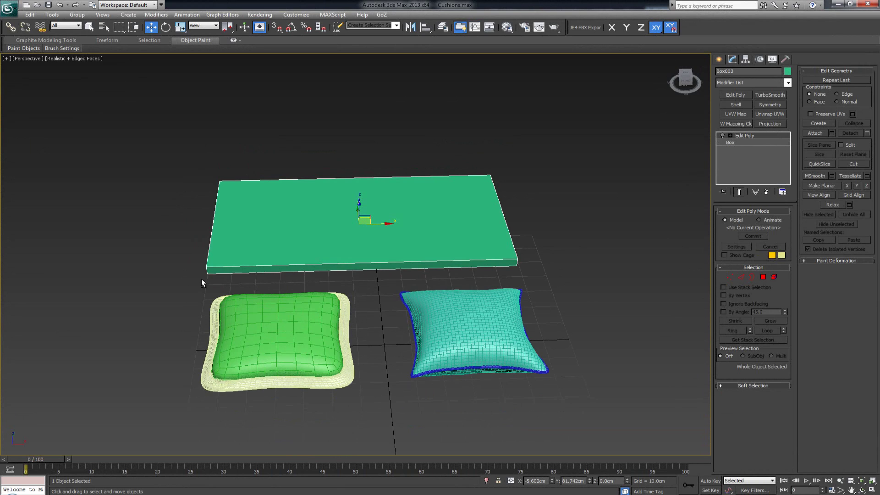
{"action": "left_click", "coordinate": [232, 287]}
{"action": "left_click", "coordinate": [278, 315]}
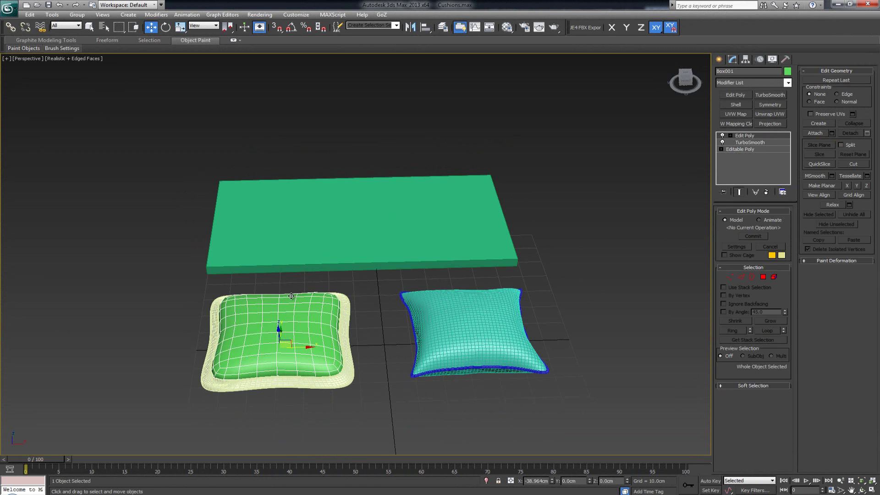
{"action": "middle_click_drag", "start_coordinate": [292, 296], "coordinate": [288, 314], "text": "alt"}
{"action": "left_click", "coordinate": [476, 326]}
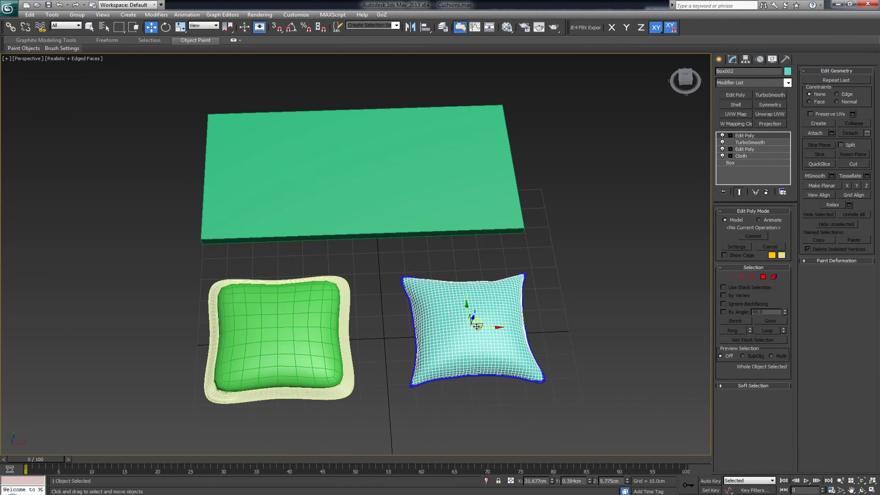
{"action": "key", "text": "z"}
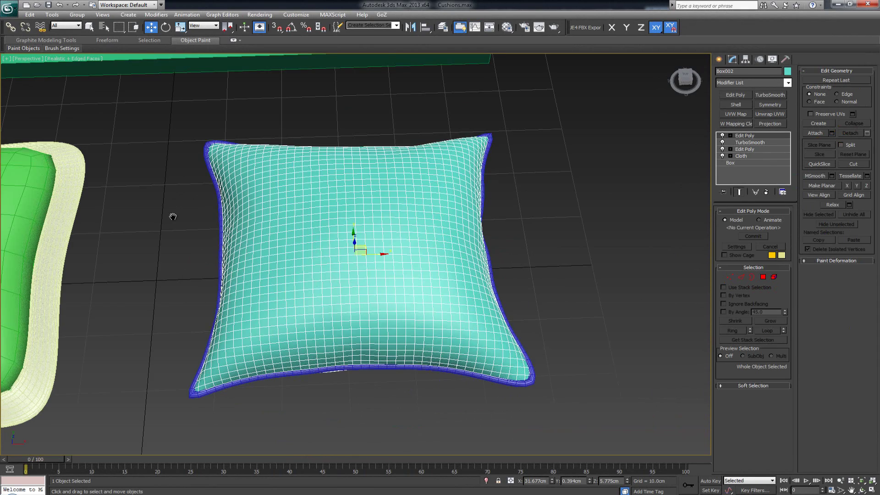
{"action": "scroll", "coordinate": [173, 213], "scroll_direction": "up", "scroll_amount": 3}
{"action": "scroll", "coordinate": [316, 275], "scroll_direction": "down", "scroll_amount": 4}
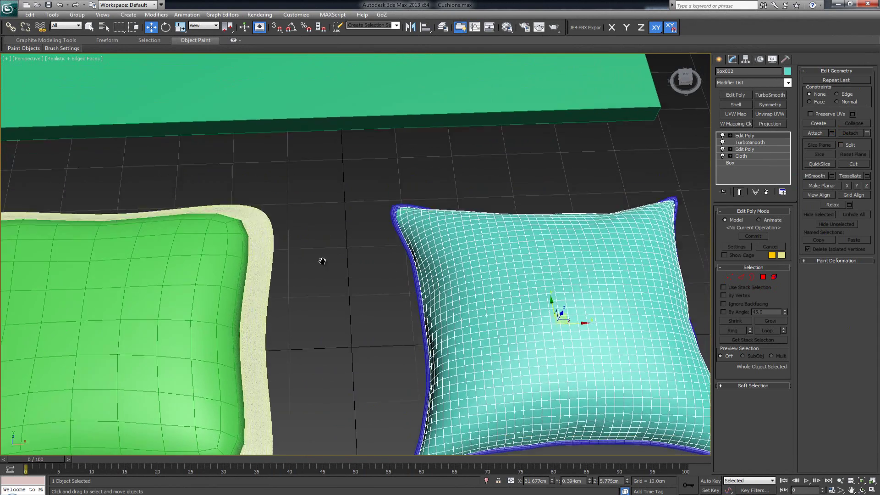
{"action": "scroll", "coordinate": [323, 280], "scroll_direction": "down", "scroll_amount": 4}
{"action": "middle_click_drag", "start_coordinate": [331, 281], "coordinate": [326, 261], "text": "alt"}
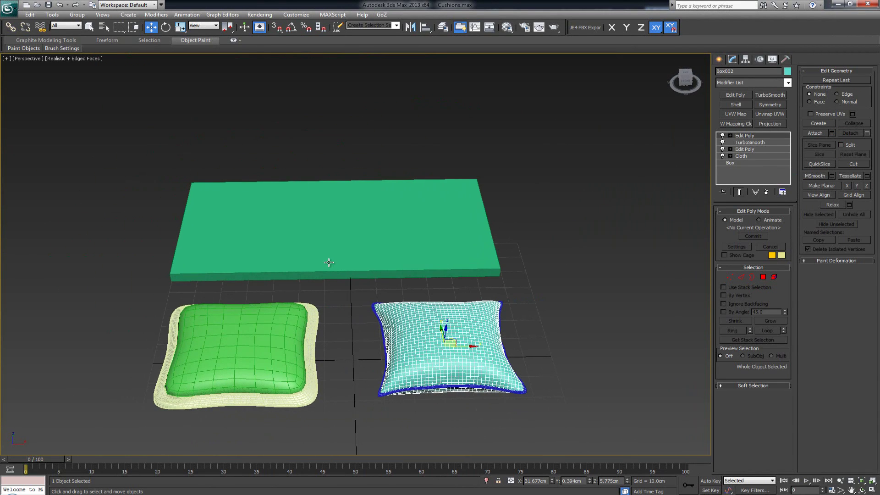
{"action": "middle_click_drag", "start_coordinate": [306, 224], "coordinate": [330, 251]}
{"action": "middle_click_drag", "start_coordinate": [391, 305], "coordinate": [384, 249], "text": "alt"}
- Select the flat base box and enable its Edit Poly modifier to restore the raised back section
{"action": "left_click", "coordinate": [375, 280]}
{"action": "left_click", "coordinate": [327, 231]}
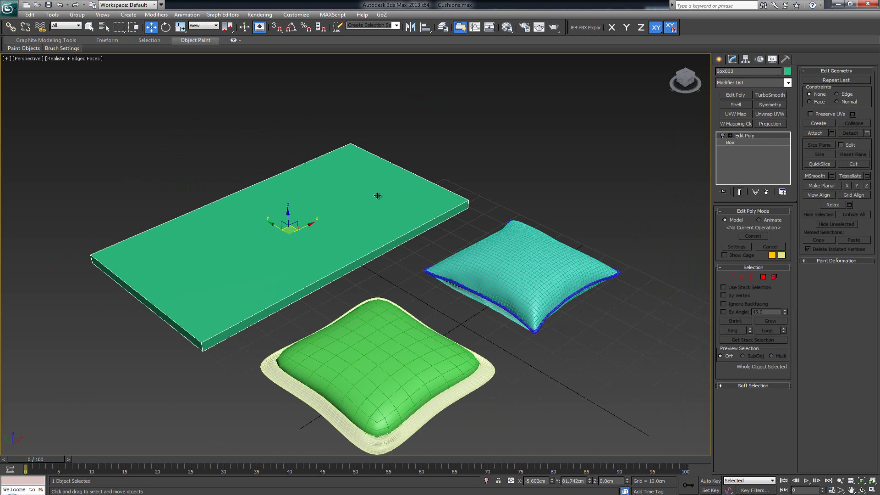
{"action": "left_click", "coordinate": [722, 136]}
{"action": "middle_click_drag", "start_coordinate": [148, 219], "coordinate": [225, 232], "text": "alt"}
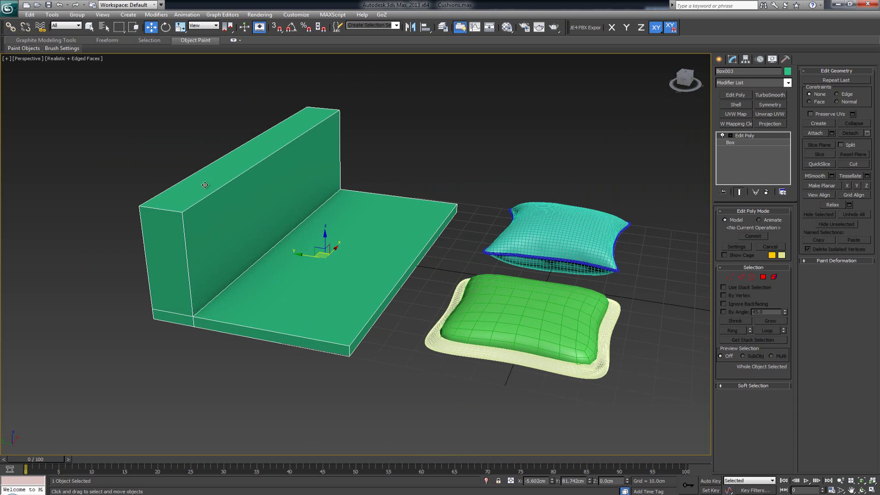
{"action": "middle_click_drag", "start_coordinate": [213, 251], "coordinate": [310, 240], "text": "alt"}
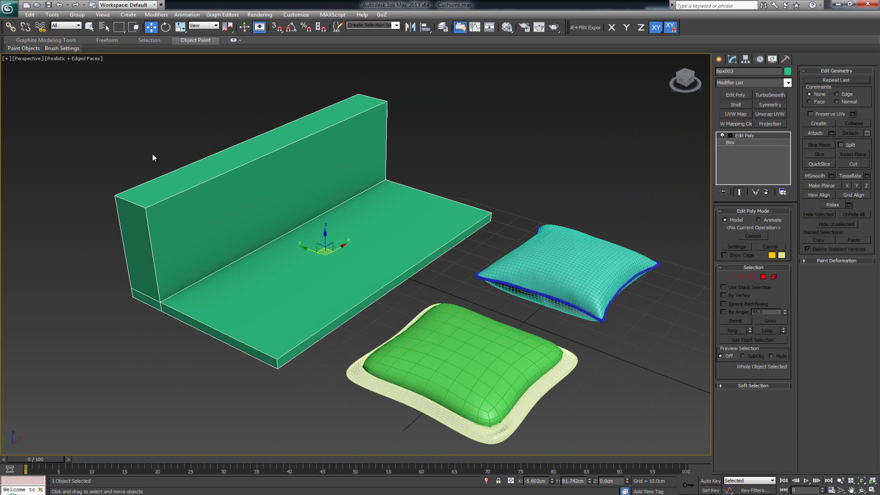
- Export only the selected base object as Base.obj to the Shared Folder, overwriting the existing file and using the ZBrush preset
{"action": "left_click", "coordinate": [9, 7]}
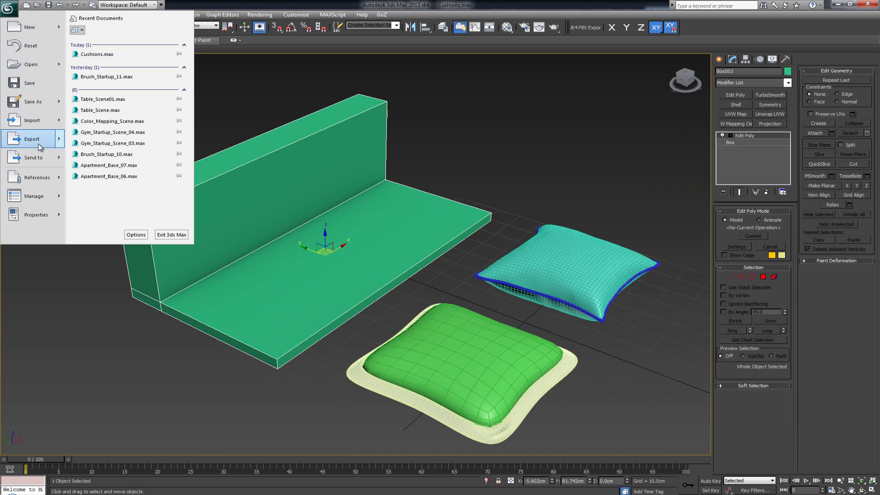
{"action": "mouse_move", "coordinate": [40, 147]}
{"action": "left_click", "coordinate": [138, 70]}
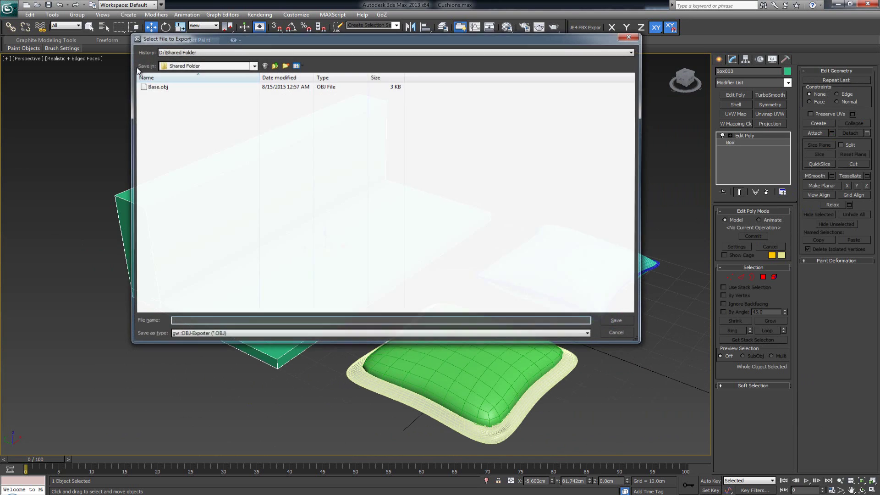
{"action": "left_click", "coordinate": [171, 87]}
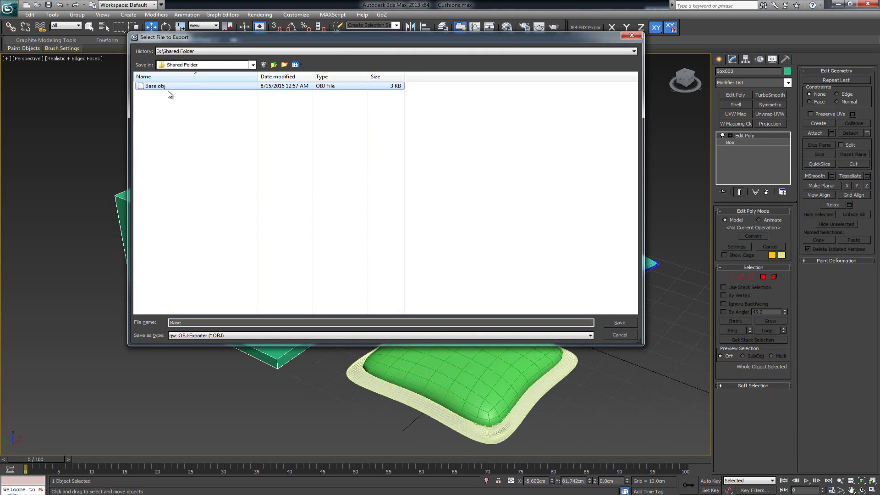
{"action": "double_click", "coordinate": [172, 89]}
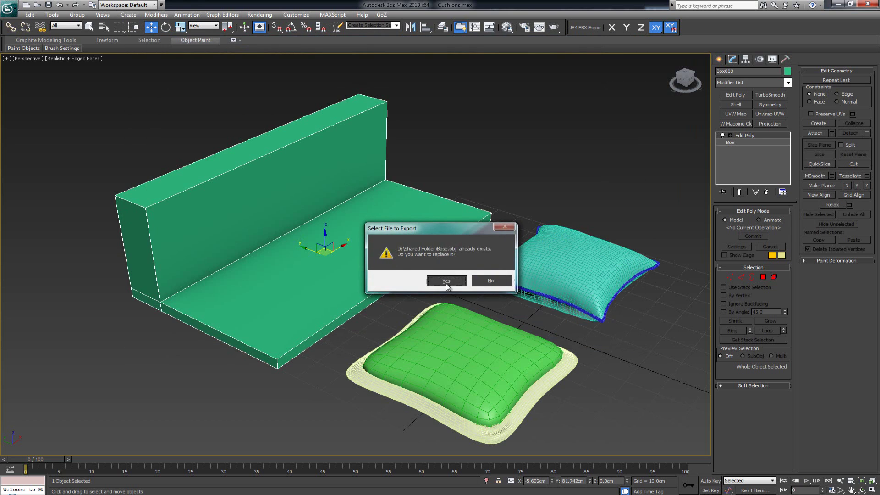
{"action": "left_click", "coordinate": [446, 281]}
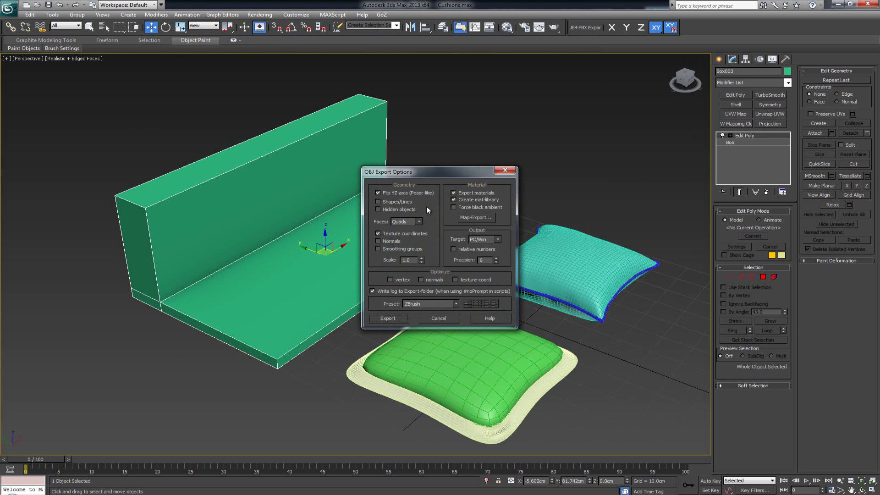
{"action": "left_click", "coordinate": [388, 318]}
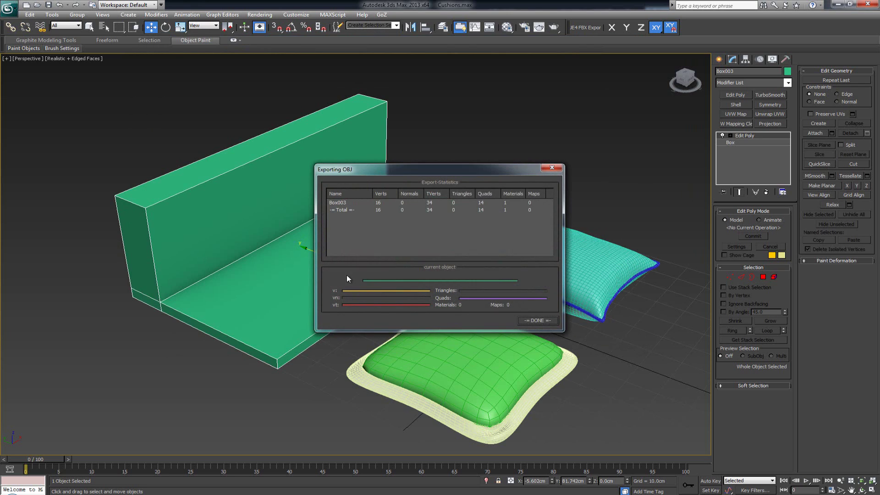
{"action": "left_click", "coordinate": [534, 321]}
{"action": "middle_click_drag", "start_coordinate": [466, 244], "coordinate": [368, 259], "text": "alt"}
{"action": "scroll", "coordinate": [367, 256], "scroll_direction": "down", "scroll_amount": 3}
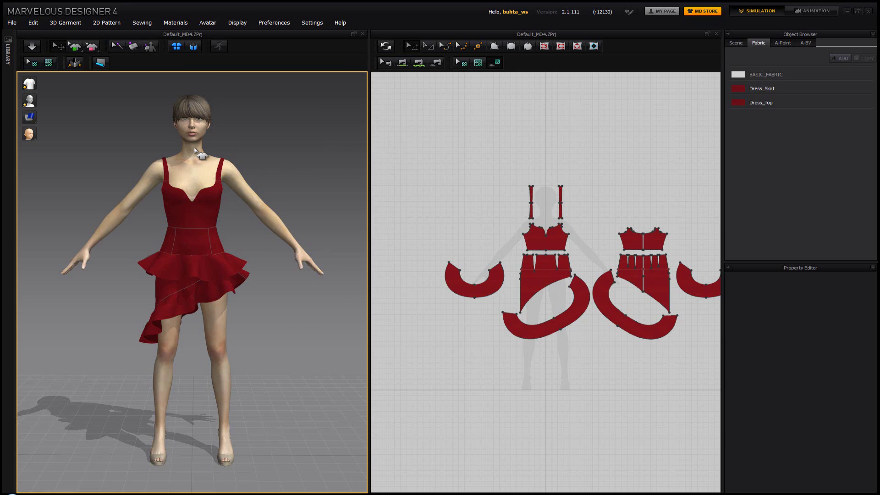
- Switch to Marvelous Designer and delete all the default dress pieces from both the 2D pattern and the 3D garment
{"action": "mouse_move", "coordinate": [255, 207]}
{"action": "right_mouse_down"}
{"action": "mouse_move", "coordinate": [308, 214]}
{"action": "mouse_move", "coordinate": [256, 216]}
{"action": "right_mouse_up"}
{"action": "right_click_drag", "start_coordinate": [435, 229], "coordinate": [424, 230]}
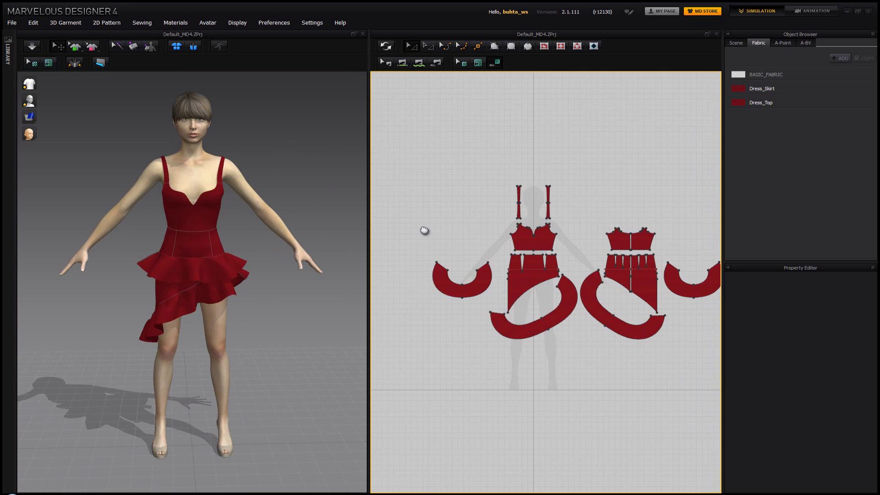
{"action": "scroll", "coordinate": [464, 205], "scroll_direction": "down", "scroll_amount": 4}
{"action": "scroll", "coordinate": [463, 209], "scroll_direction": "up", "scroll_amount": 3}
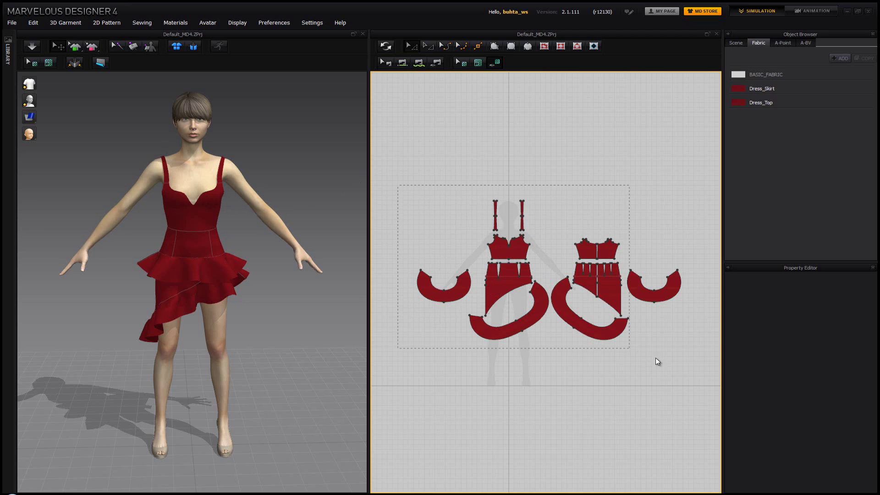
{"action": "left_click_drag", "start_coordinate": [696, 370], "coordinate": [702, 370]}
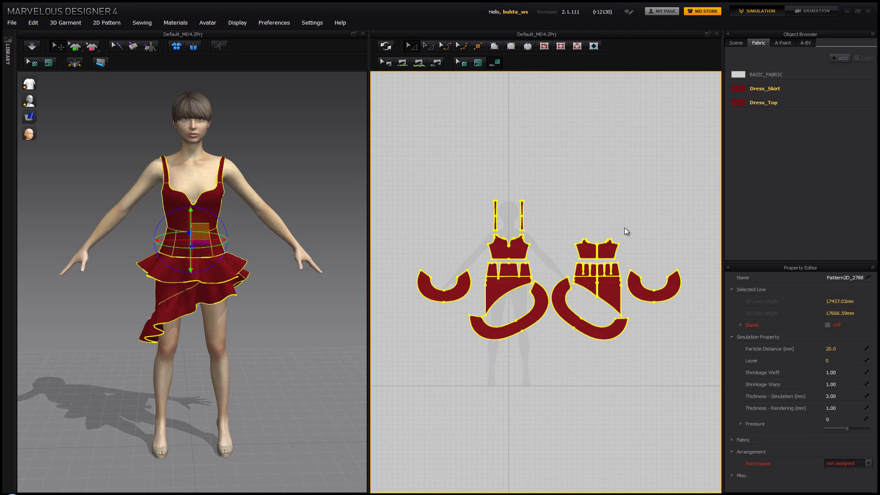
{"action": "key", "text": "Delete"}
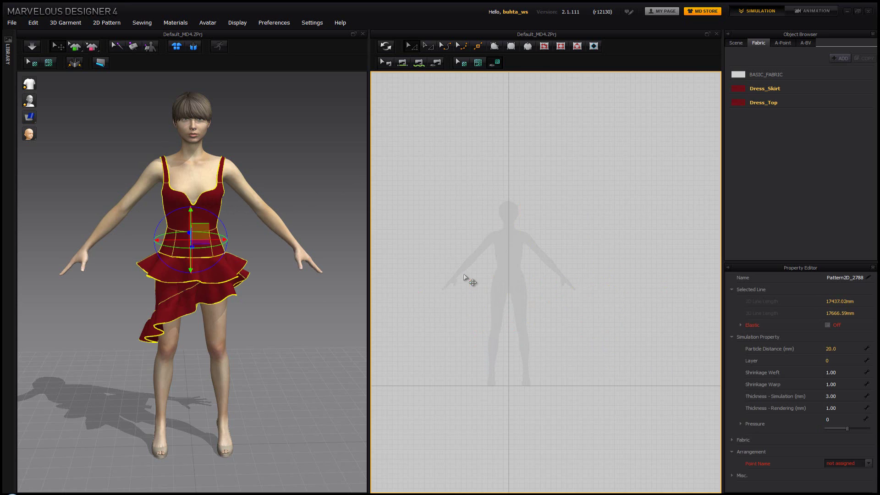
{"action": "left_click", "coordinate": [196, 250]}
{"action": "key", "text": "Delete"}
{"action": "key", "text": "space"}
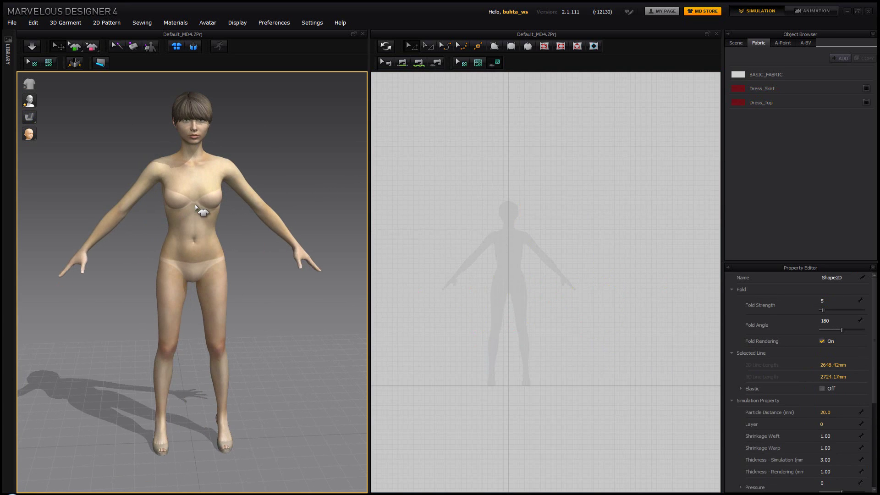
- Clear all avatars from the scene
{"action": "left_click", "coordinate": [213, 23]}
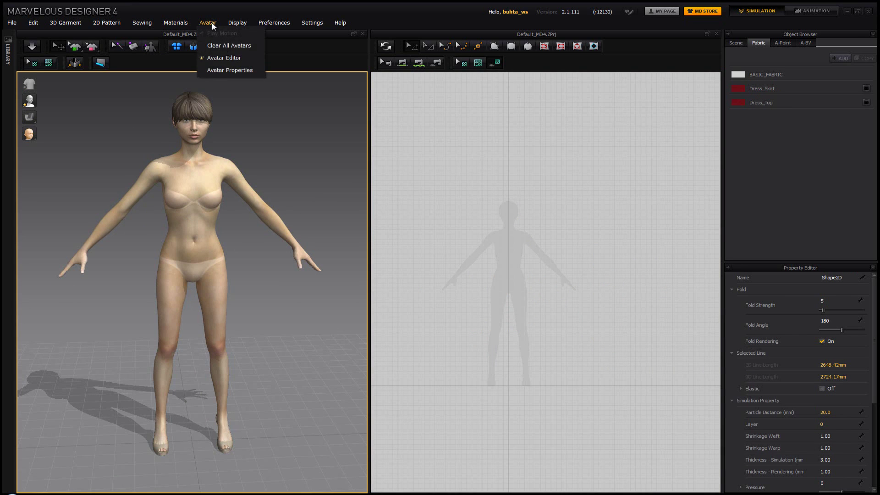
{"action": "left_click", "coordinate": [223, 46]}
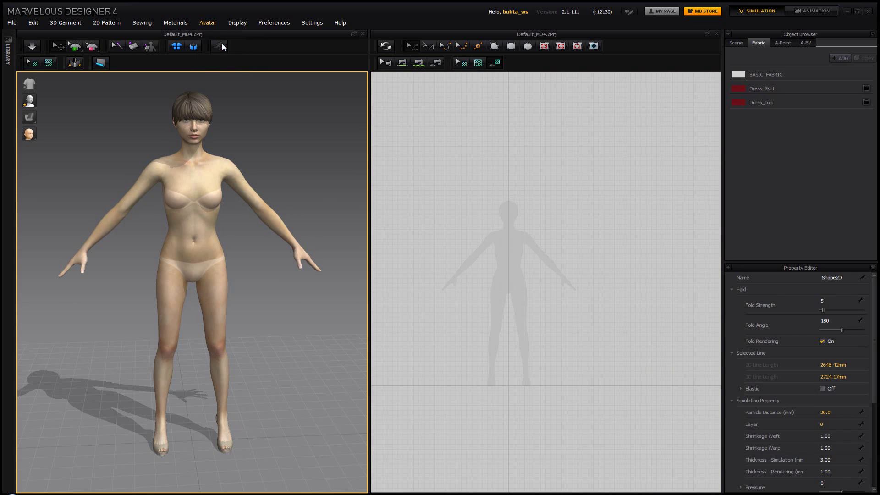
{"action": "right_click_drag", "start_coordinate": [266, 206], "coordinate": [269, 197]}
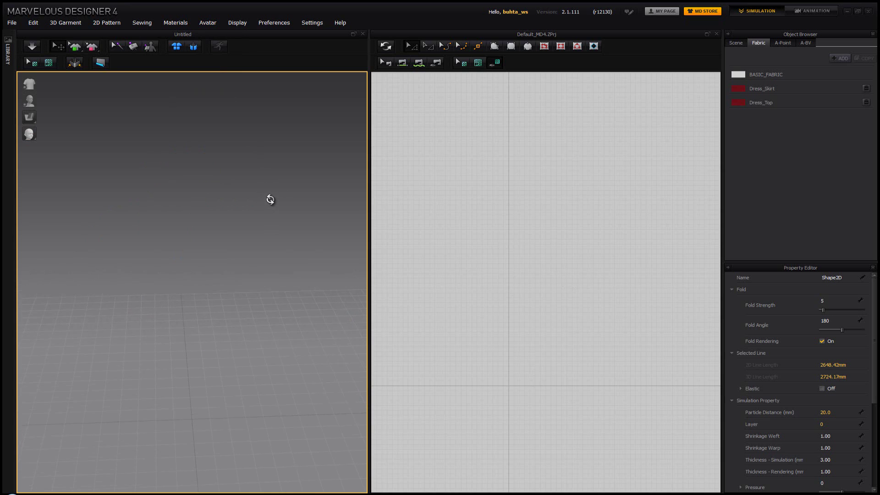
{"action": "right_click_drag", "start_coordinate": [293, 271], "coordinate": [273, 313]}
{"action": "right_click_drag", "start_coordinate": [314, 295], "coordinate": [230, 221]}
- Create a rectangle pattern 500 mm wide and 500 mm high in the 2D pattern area with the Rectangle tool
{"action": "right_click_drag", "start_coordinate": [513, 261], "coordinate": [508, 215]}
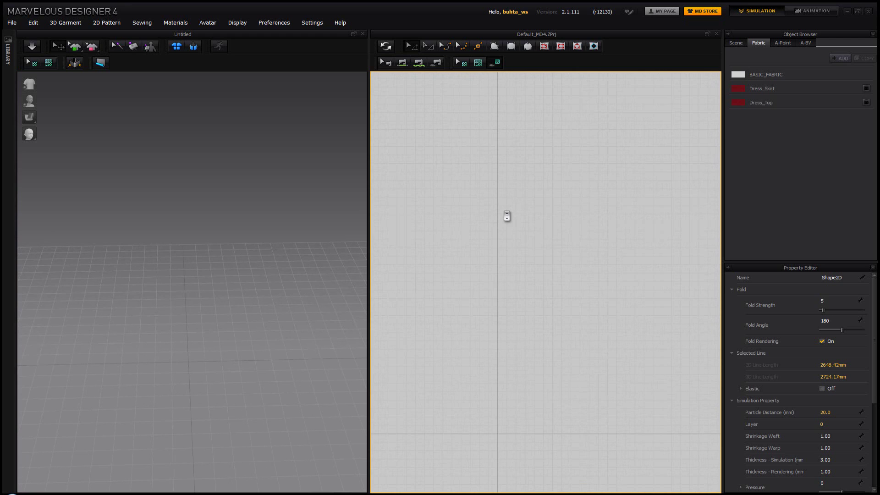
{"action": "scroll", "coordinate": [493, 236], "scroll_direction": "down", "scroll_amount": 1}
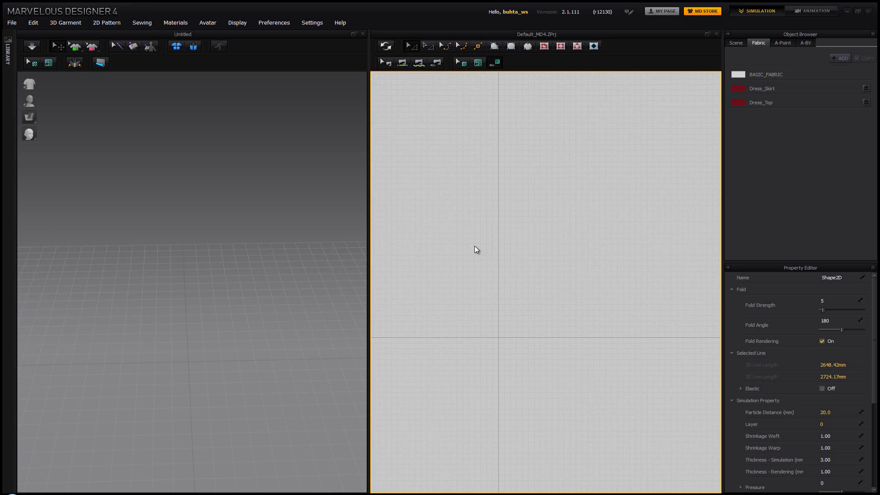
{"action": "scroll", "coordinate": [475, 247], "scroll_direction": "up", "scroll_amount": 4}
{"action": "scroll", "coordinate": [507, 274], "scroll_direction": "up", "scroll_amount": 3}
{"action": "scroll", "coordinate": [509, 275], "scroll_direction": "up", "scroll_amount": 1}
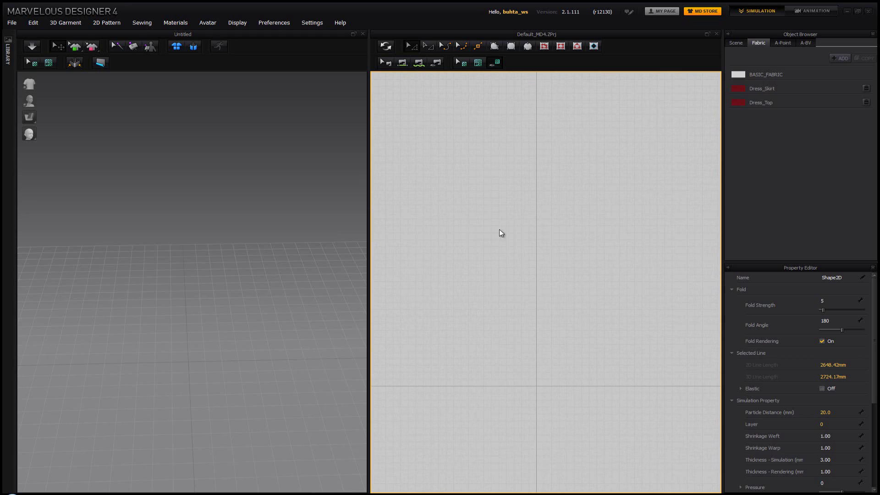
{"action": "left_click", "coordinate": [513, 47]}
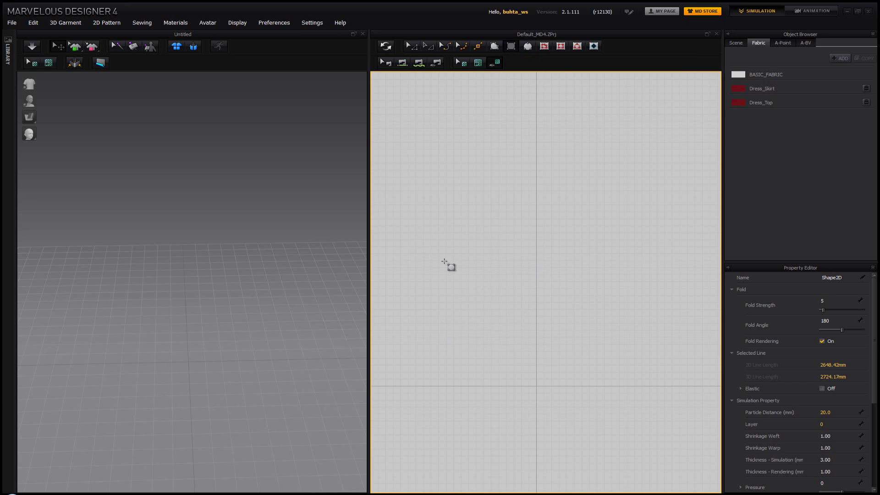
{"action": "left_click", "coordinate": [463, 281]}
{"action": "left_click_drag", "start_coordinate": [435, 201], "coordinate": [468, 175]}
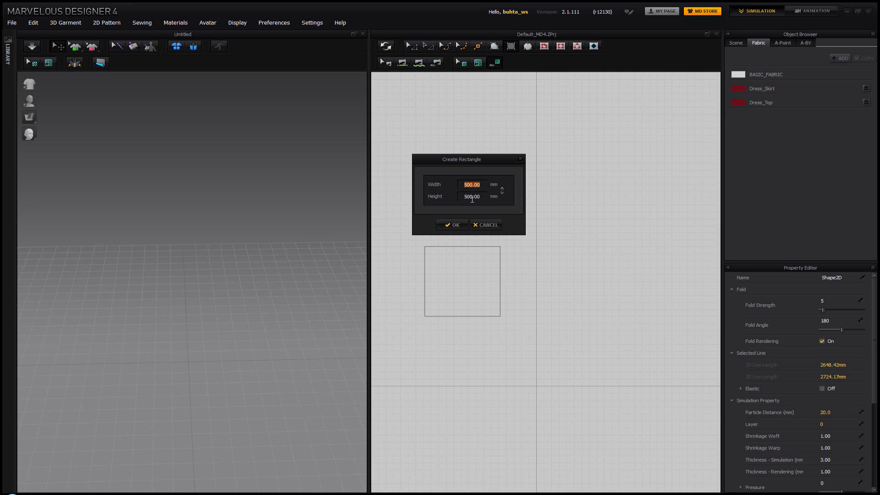
{"action": "left_click", "coordinate": [454, 225]}
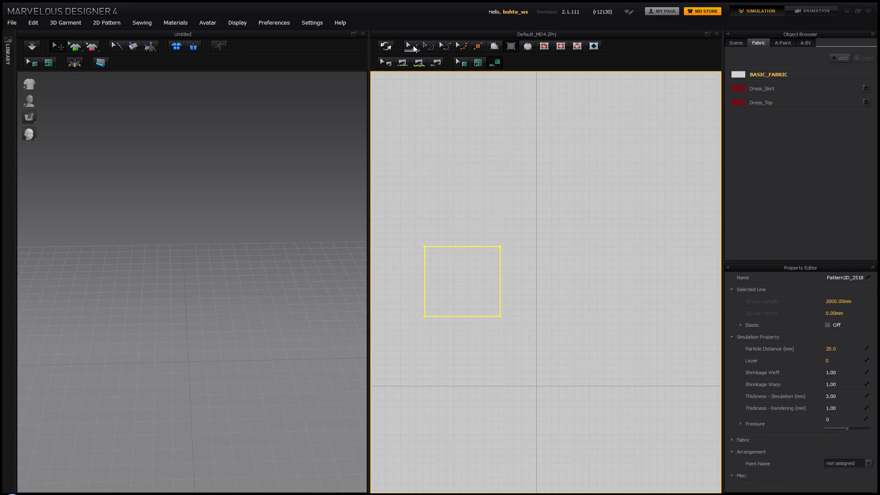
- Synchronize the square pattern into the 3D garment view
{"action": "right_click_drag", "start_coordinate": [294, 206], "coordinate": [285, 184]}
{"action": "scroll", "coordinate": [281, 235], "scroll_direction": "up", "scroll_amount": 2}
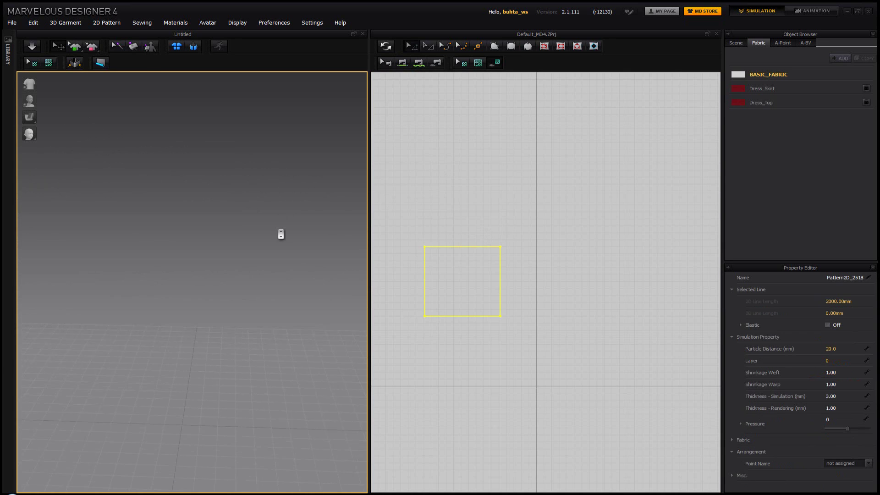
{"action": "mouse_move", "coordinate": [281, 235]}
{"action": "right_mouse_down"}
{"action": "mouse_move", "coordinate": [232, 234]}
{"action": "mouse_move", "coordinate": [287, 235]}
{"action": "mouse_move", "coordinate": [275, 233]}
{"action": "right_mouse_up"}
{"action": "left_click", "coordinate": [385, 46]}
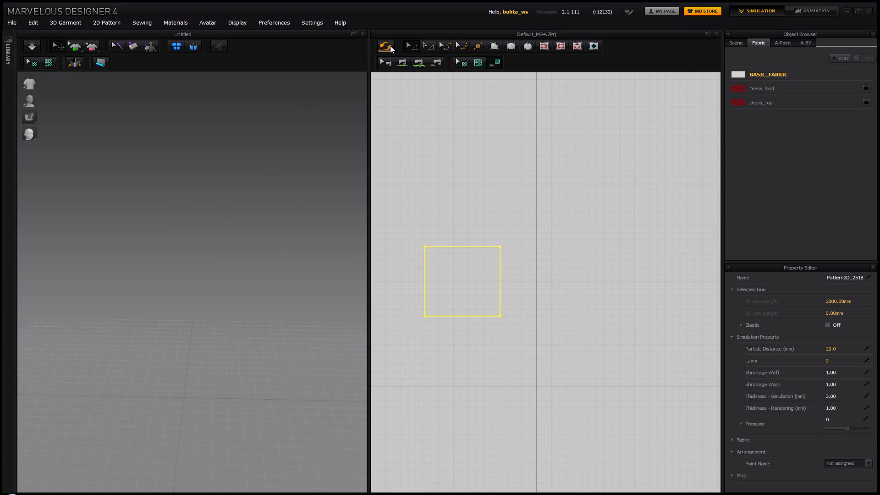
{"action": "right_click_drag", "start_coordinate": [199, 249], "coordinate": [239, 286]}
{"action": "scroll", "coordinate": [236, 290], "scroll_direction": "up", "scroll_amount": 4}
- Copy the square pattern and place the duplicate to the right of the original, level with it
{"action": "left_click", "coordinate": [459, 273]}
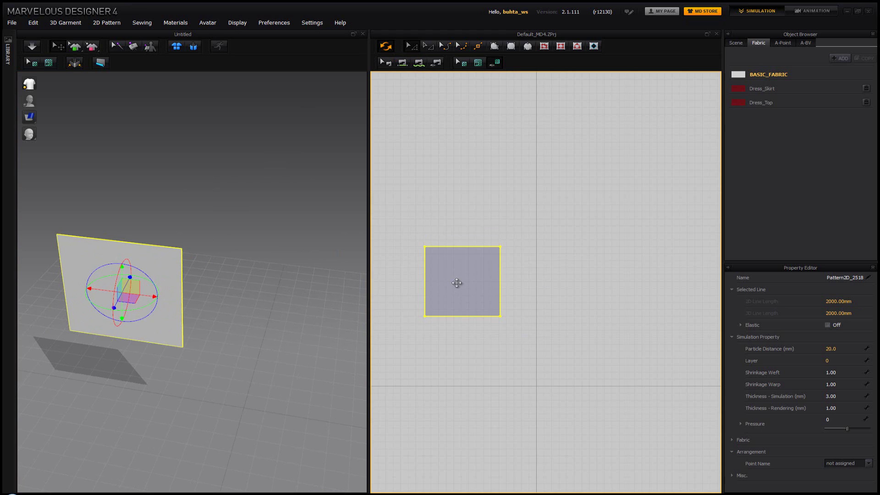
{"action": "key", "text": "ctrl+v"}
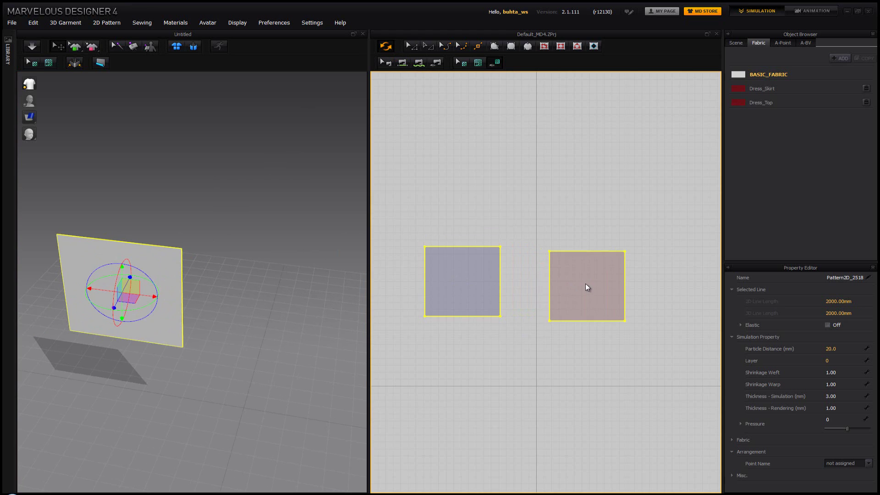
{"action": "left_click", "coordinate": [576, 282]}
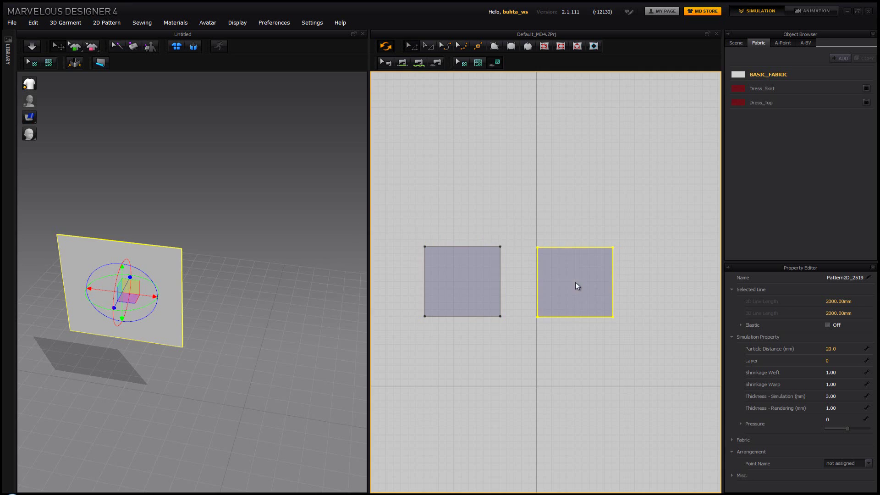
- Move the duplicate square in the 3D garment view so it stands parallel behind the original square
{"action": "right_click_drag", "start_coordinate": [344, 302], "coordinate": [287, 298]}
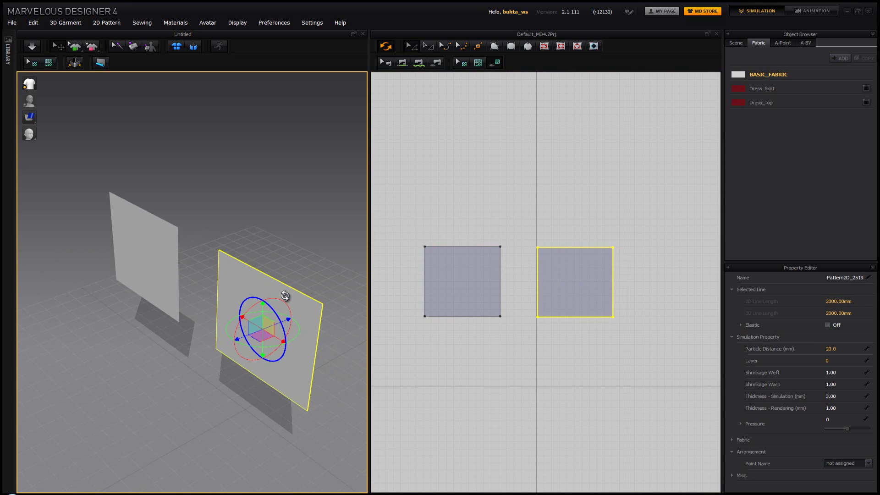
{"action": "left_click_drag", "start_coordinate": [251, 346], "coordinate": [282, 309]}
{"action": "left_click_drag", "start_coordinate": [260, 339], "coordinate": [190, 248]}
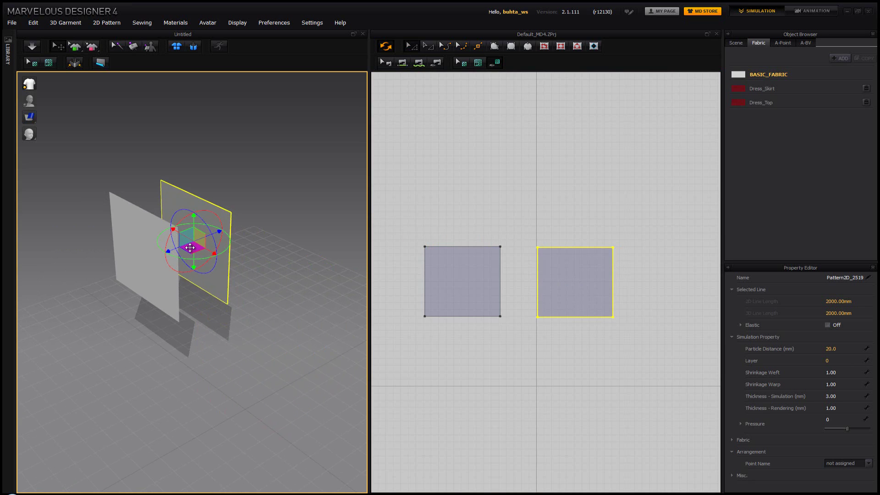
{"action": "right_click_drag", "start_coordinate": [189, 248], "coordinate": [249, 356]}
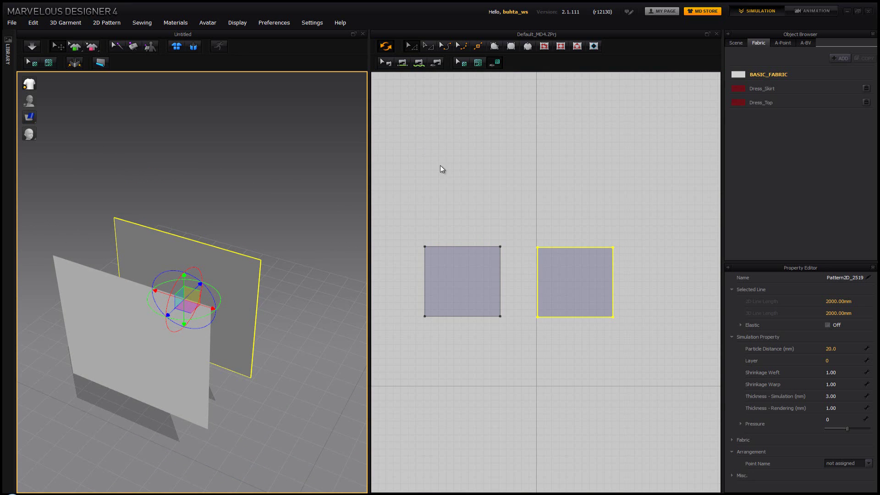
- Try sewing the facing side edges of the two squares together in opposite directions with Segment Sewing
{"action": "left_click", "coordinate": [404, 64]}
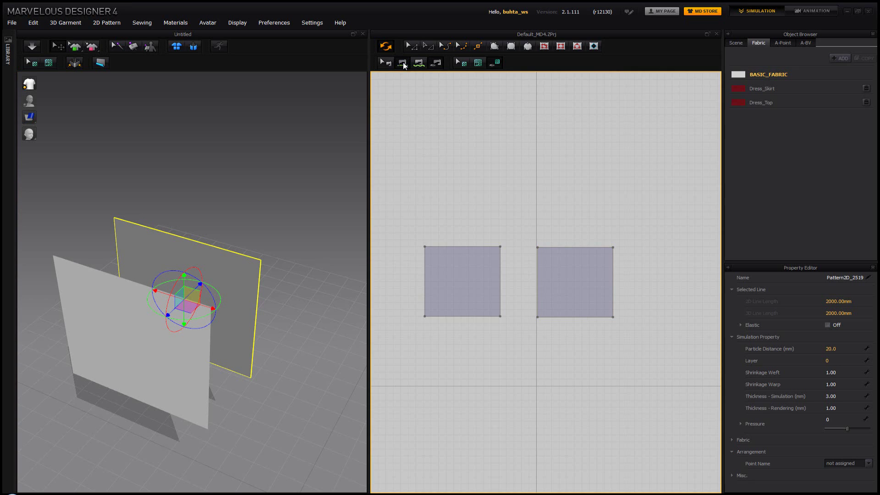
{"action": "left_click", "coordinate": [502, 263]}
{"action": "left_click", "coordinate": [538, 303]}
{"action": "right_click_drag", "start_coordinate": [291, 301], "coordinate": [248, 320]}
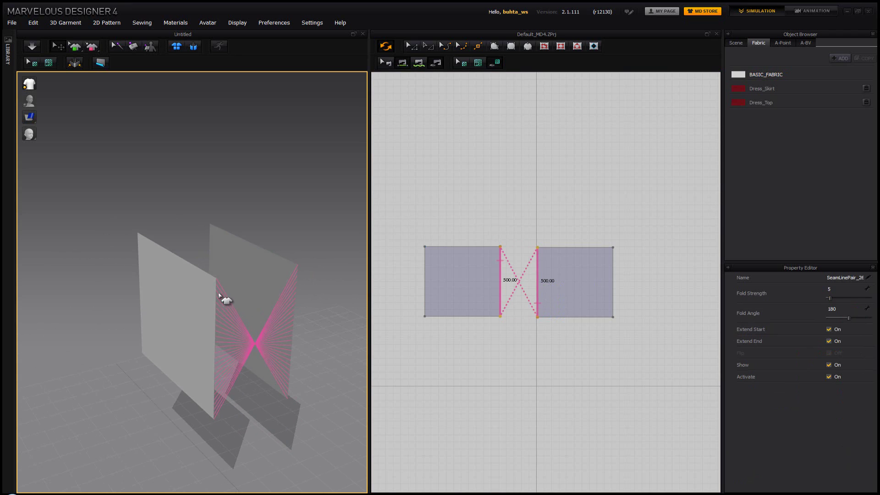
{"action": "left_click", "coordinate": [285, 378]}
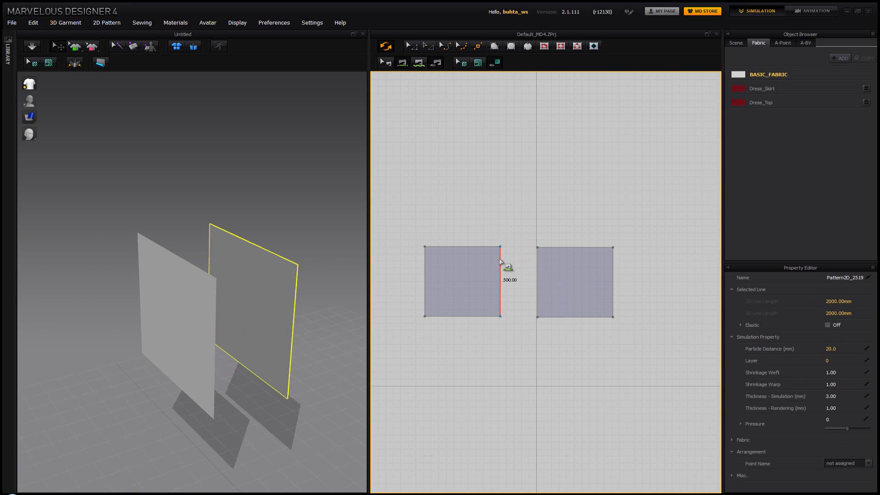
- Sew the inner side edges, outer side edges and top edges of the two squares together in matching directions
{"action": "left_click", "coordinate": [539, 264]}
{"action": "right_click_drag", "start_coordinate": [264, 295], "coordinate": [285, 314]}
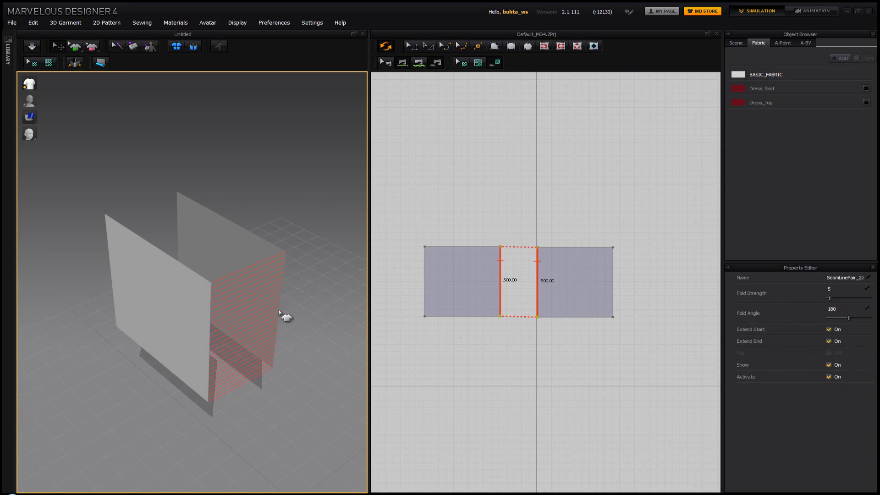
{"action": "left_click", "coordinate": [424, 258]}
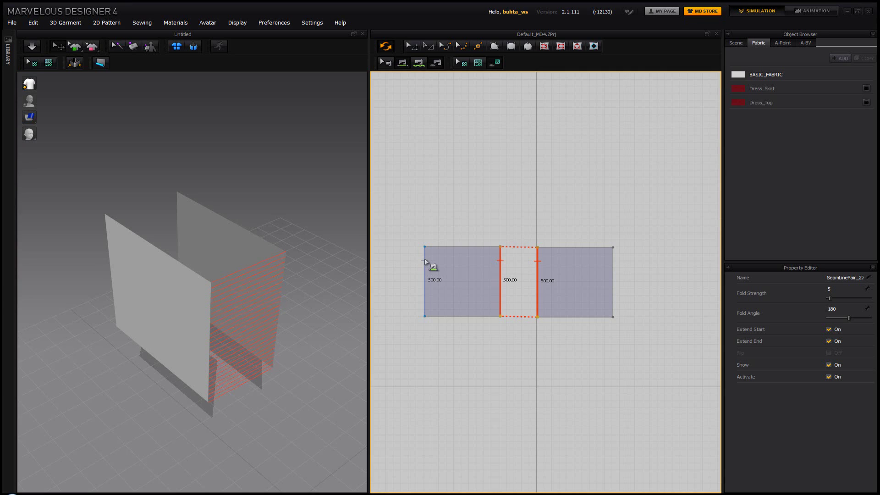
{"action": "left_click", "coordinate": [615, 265]}
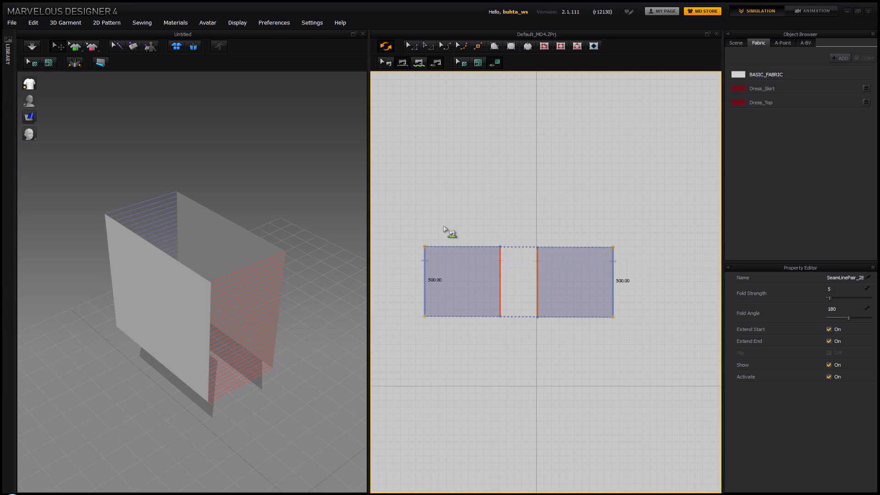
{"action": "left_click", "coordinate": [439, 246]}
{"action": "left_click", "coordinate": [599, 248]}
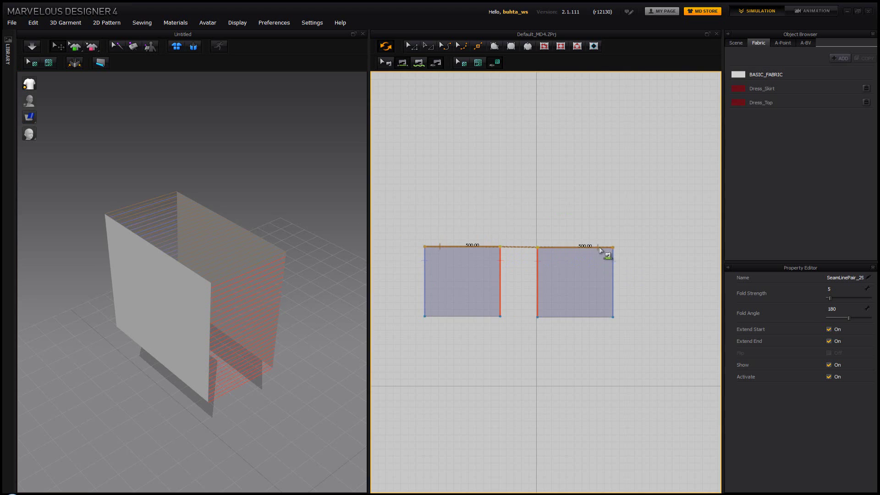
- Try sewing the bottom edges of the two squares in opposite directions, and undo that seam
{"action": "left_click", "coordinate": [439, 316]}
{"action": "left_click", "coordinate": [553, 317]}
{"action": "right_click_drag", "start_coordinate": [335, 361], "coordinate": [186, 387]}
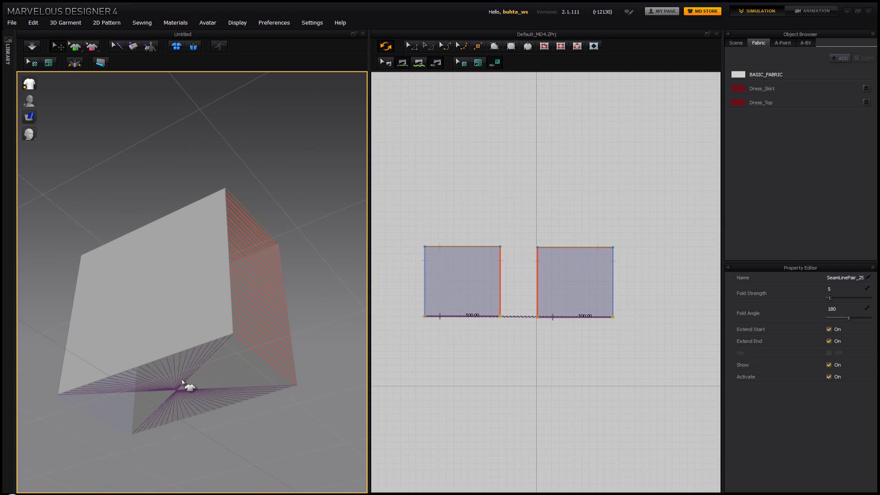
{"action": "key", "text": "ctrl+z"}
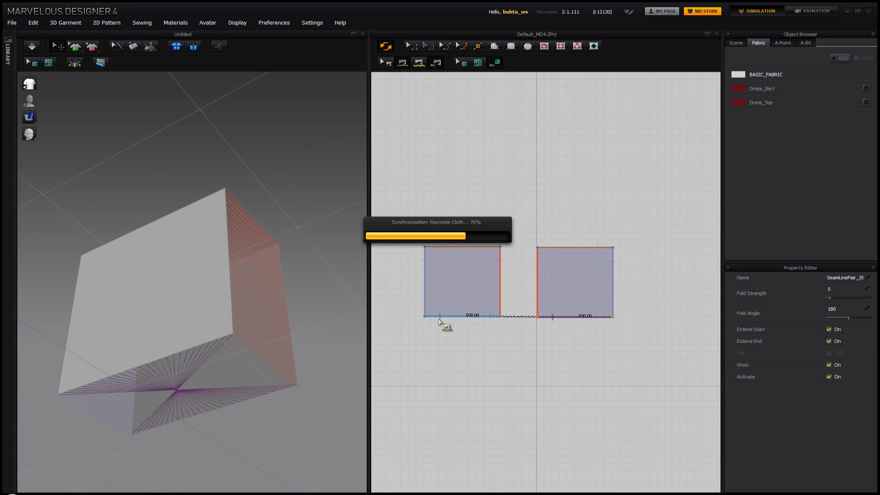
- Sew the bottom edges of the two squares together in matching directions
{"action": "left_click", "coordinate": [598, 318]}
{"action": "right_click_drag", "start_coordinate": [237, 232], "coordinate": [235, 311]}
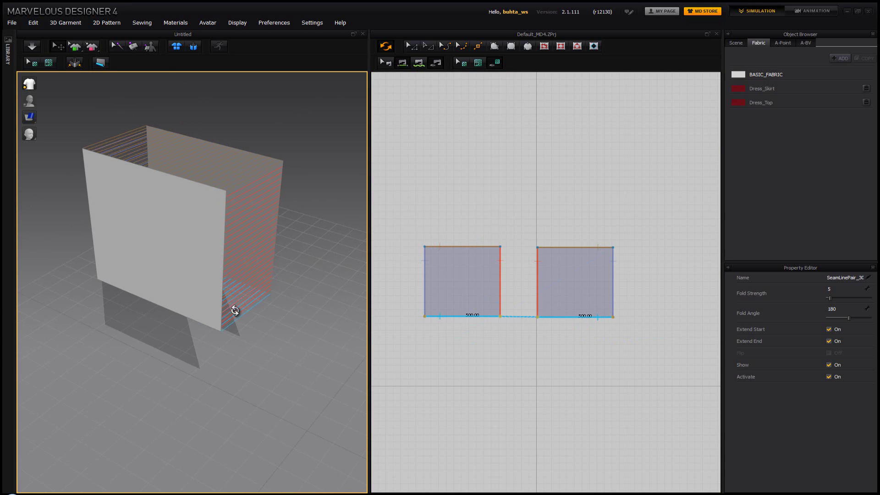
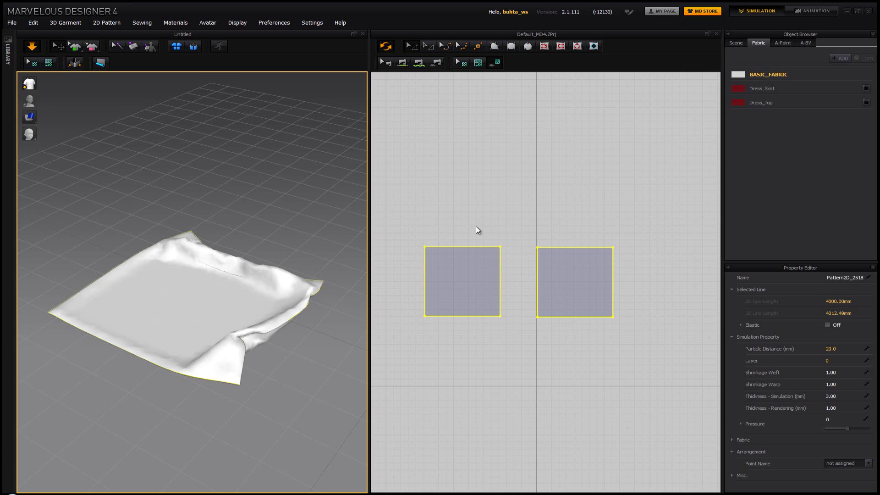
- Select both square patterns and set their pressure to 1 while the simulation runs
{"action": "left_click", "coordinate": [421, 224]}
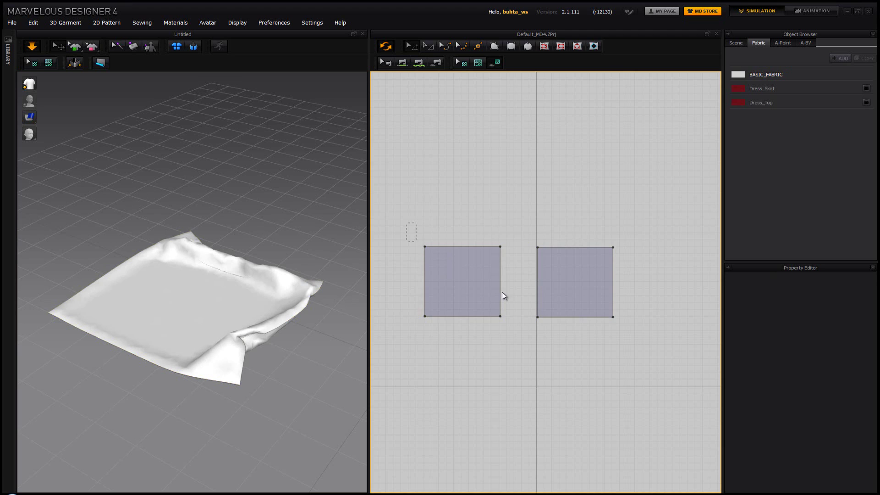
{"action": "left_click_drag", "start_coordinate": [659, 336], "coordinate": [659, 336]}
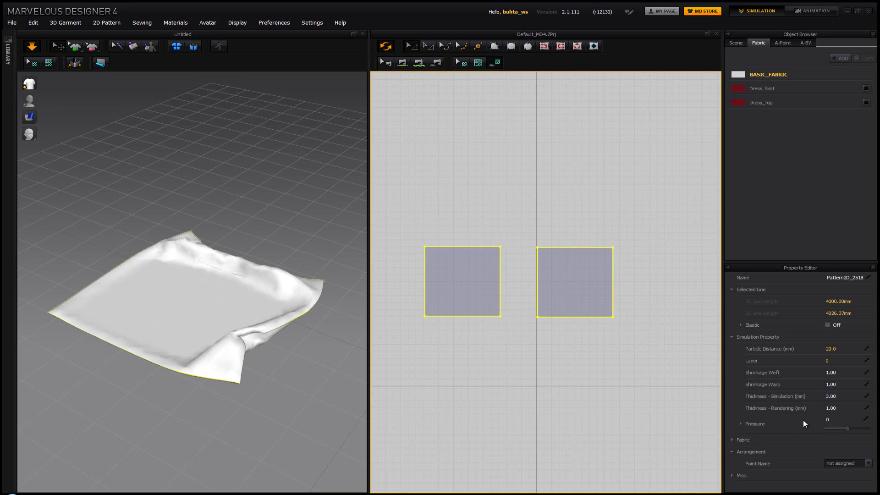
{"action": "left_click", "coordinate": [832, 419]}
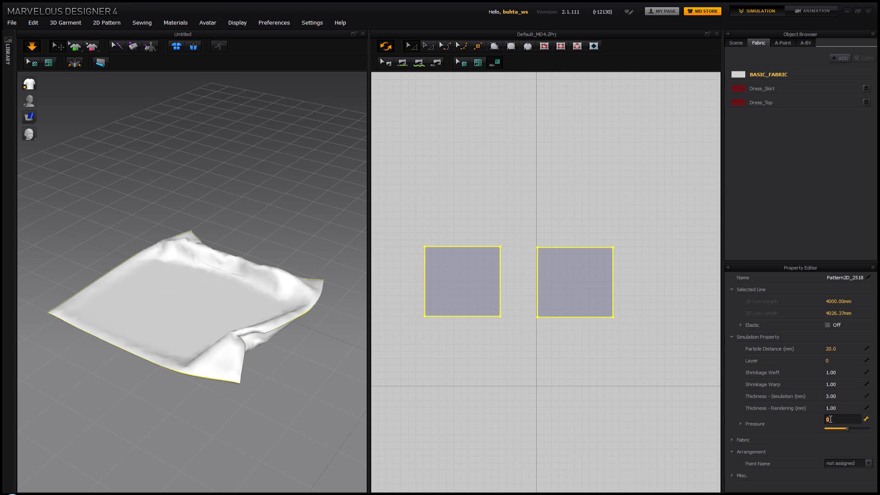
{"action": "key", "text": "Return"}
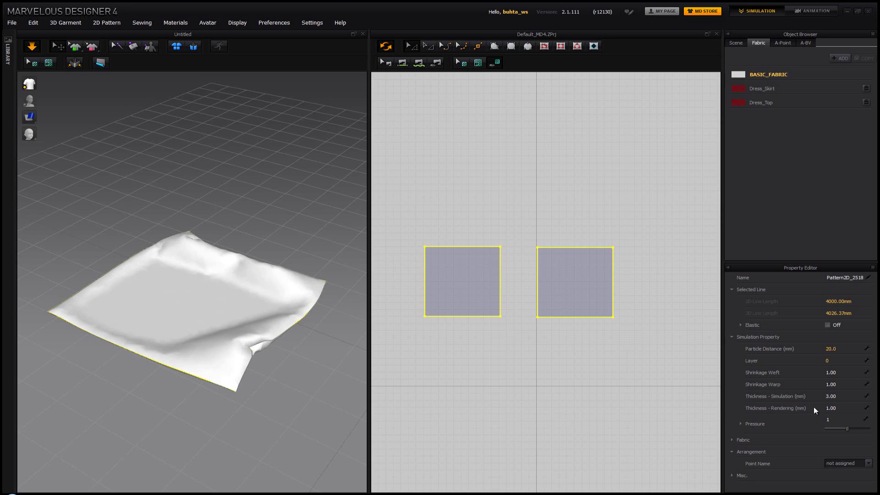
- Set the pressure of both squares to 2 and let the cushion inflate in the 3D view
{"action": "left_click", "coordinate": [833, 419]}
{"action": "type", "text": "2"}
{"action": "key", "text": "Return"}
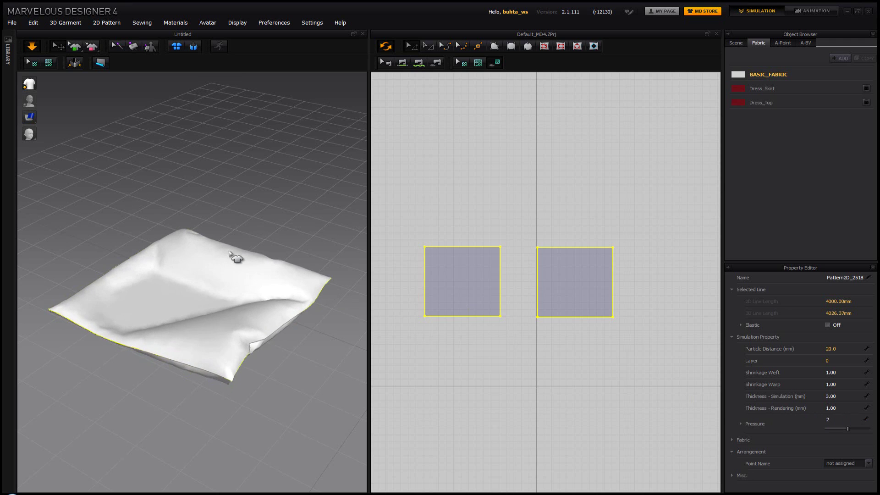
{"action": "right_click_drag", "start_coordinate": [257, 272], "coordinate": [186, 264]}
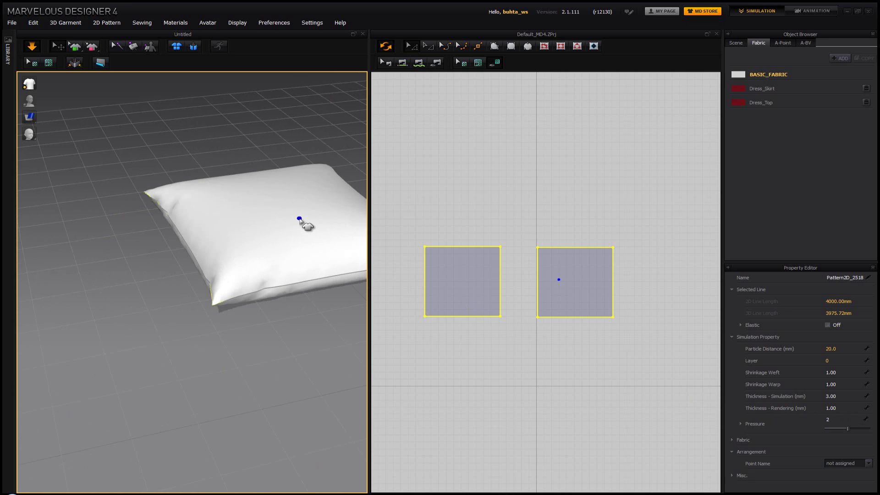
{"action": "right_click_drag", "start_coordinate": [300, 220], "coordinate": [273, 242]}
{"action": "left_click", "coordinate": [218, 201]}
{"action": "right_click_drag", "start_coordinate": [218, 201], "coordinate": [199, 219]}
- Select both square patterns and set their pressure to 4 to inflate the cushion more firmly
{"action": "left_click_drag", "start_coordinate": [395, 219], "coordinate": [655, 352]}
{"action": "left_click", "coordinate": [843, 419]}
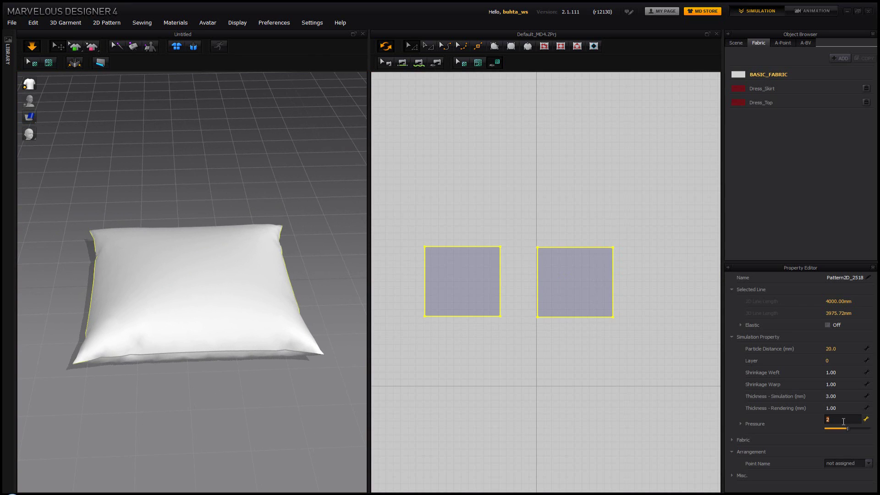
{"action": "key", "text": "Return"}
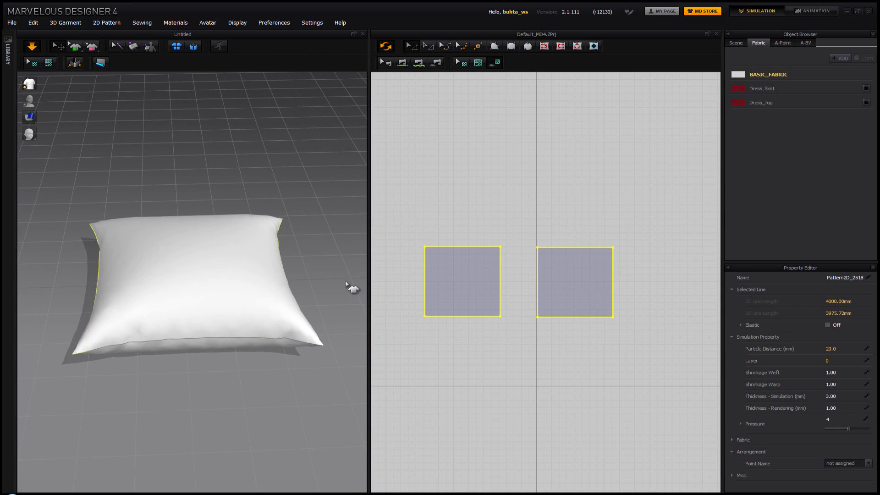
{"action": "right_click_drag", "start_coordinate": [191, 253], "coordinate": [142, 242]}
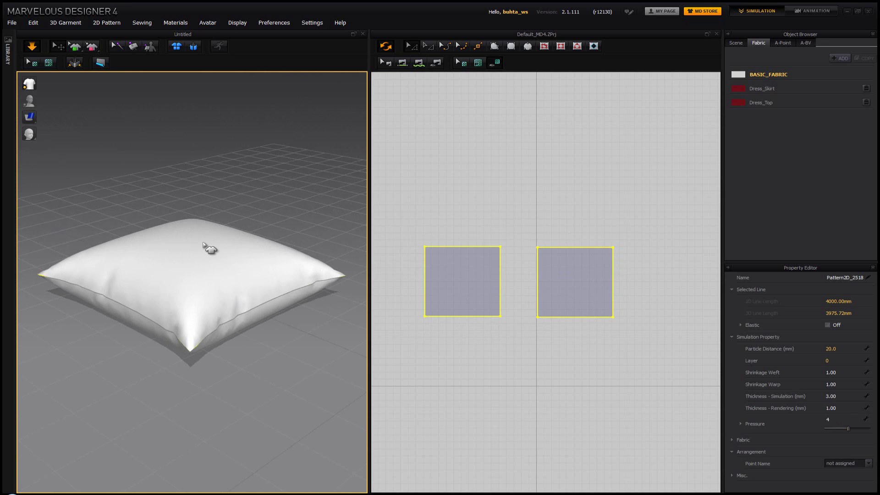
{"action": "mouse_move", "coordinate": [203, 244]}
{"action": "right_mouse_down"}
{"action": "mouse_move", "coordinate": [201, 267]}
{"action": "mouse_move", "coordinate": [202, 248]}
{"action": "right_mouse_up"}
{"action": "scroll", "coordinate": [209, 262], "scroll_direction": "up", "scroll_amount": 3}
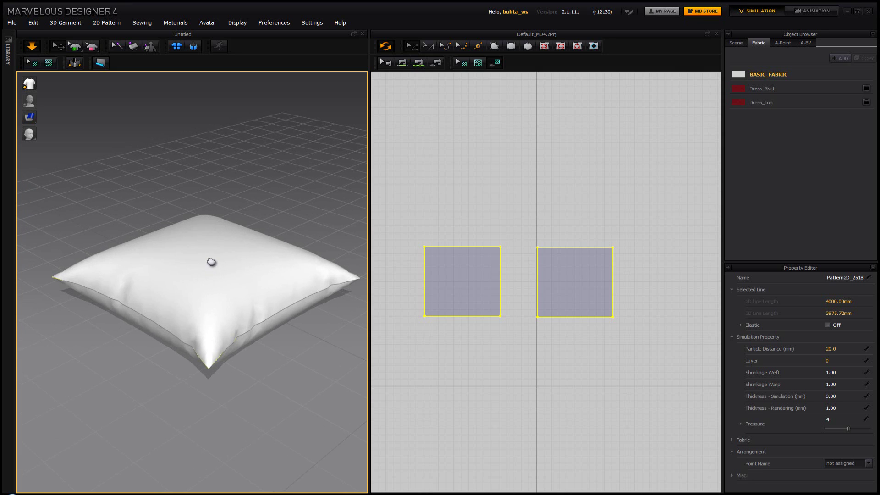
{"action": "scroll", "coordinate": [210, 263], "scroll_direction": "down", "scroll_amount": 4}
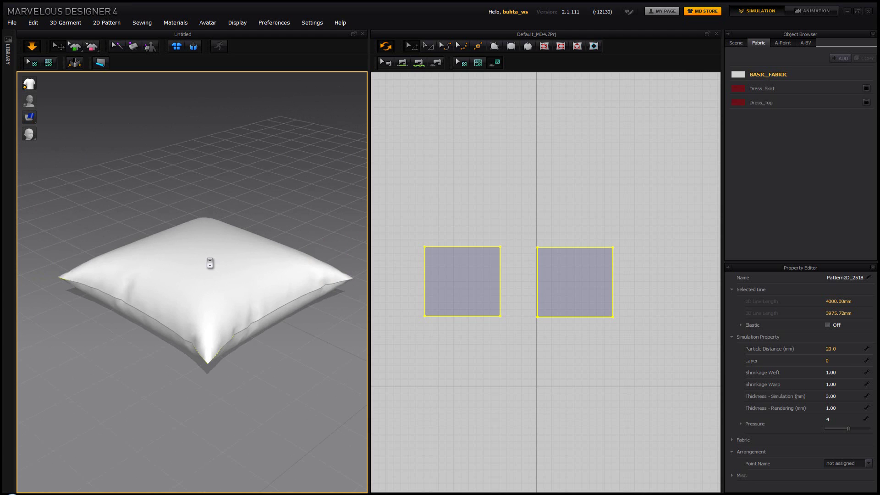
- Stop the simulation, then raise the cushion above the ground and rotate it upright
{"action": "key", "text": "space"}
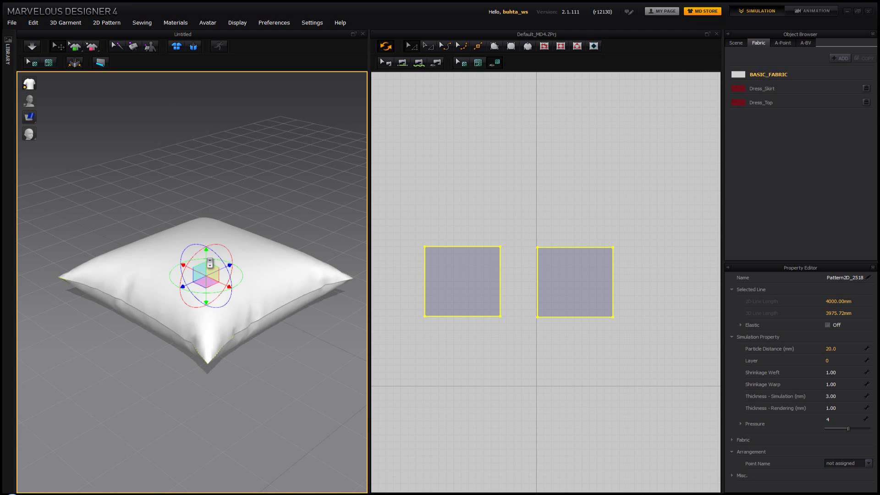
{"action": "left_click_drag", "start_coordinate": [206, 256], "coordinate": [209, 82]}
{"action": "right_click_drag", "start_coordinate": [238, 114], "coordinate": [192, 151]}
{"action": "scroll", "coordinate": [236, 241], "scroll_direction": "up", "scroll_amount": 2}
{"action": "scroll", "coordinate": [236, 242], "scroll_direction": "down", "scroll_amount": 2}
{"action": "left_click_drag", "start_coordinate": [191, 150], "coordinate": [179, 205]}
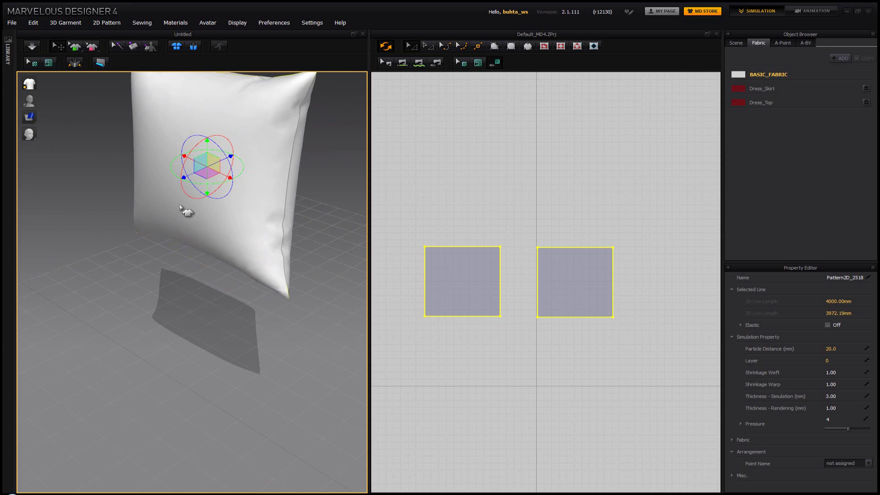
{"action": "right_click_drag", "start_coordinate": [275, 138], "coordinate": [259, 192]}
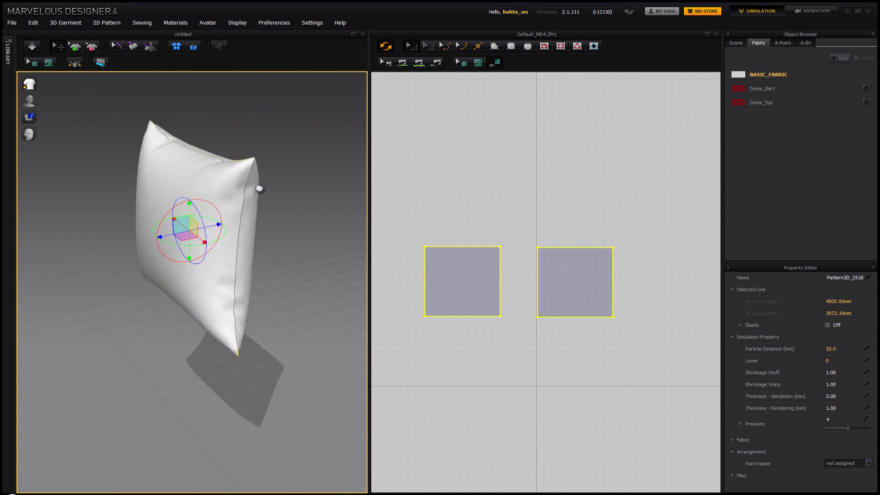
- Copy the cushion's first square pattern and place the duplicate directly above it in the 2D pattern area
{"action": "left_click", "coordinate": [429, 193]}
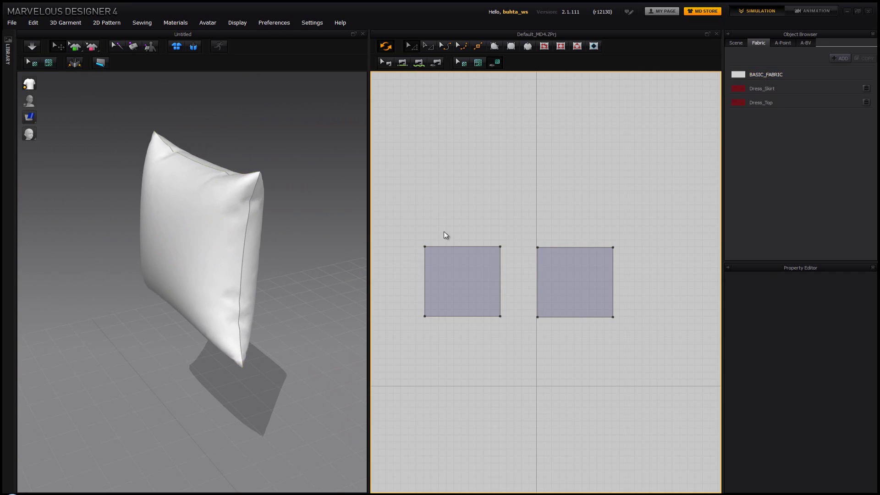
{"action": "left_click_drag", "start_coordinate": [513, 331], "coordinate": [517, 333]}
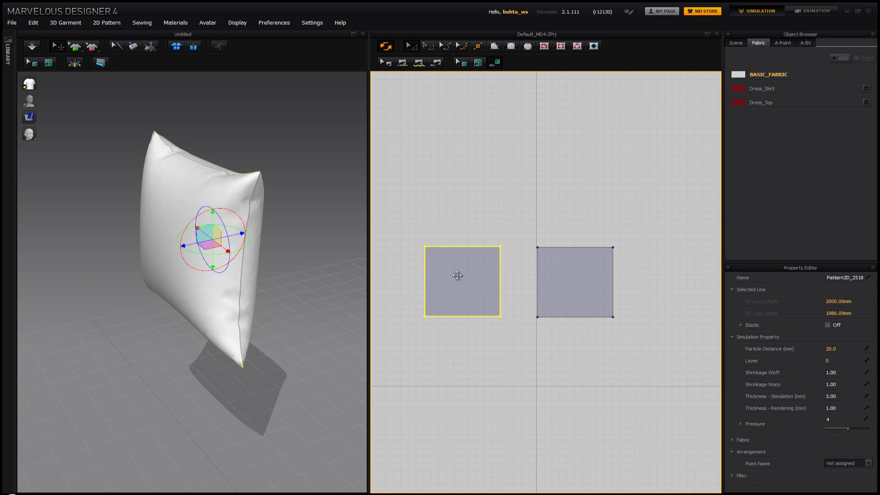
{"action": "key", "text": "ctrl+c"}
{"action": "key", "text": "ctrl+v"}
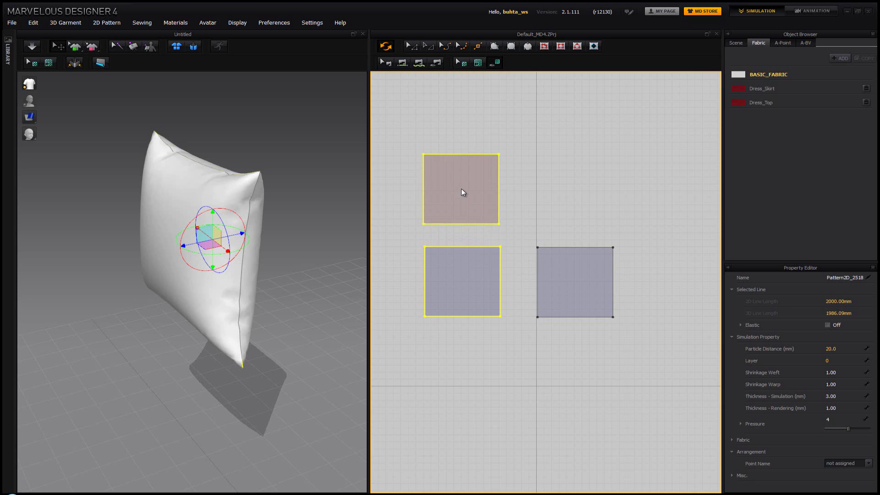
{"action": "left_click", "coordinate": [462, 190]}
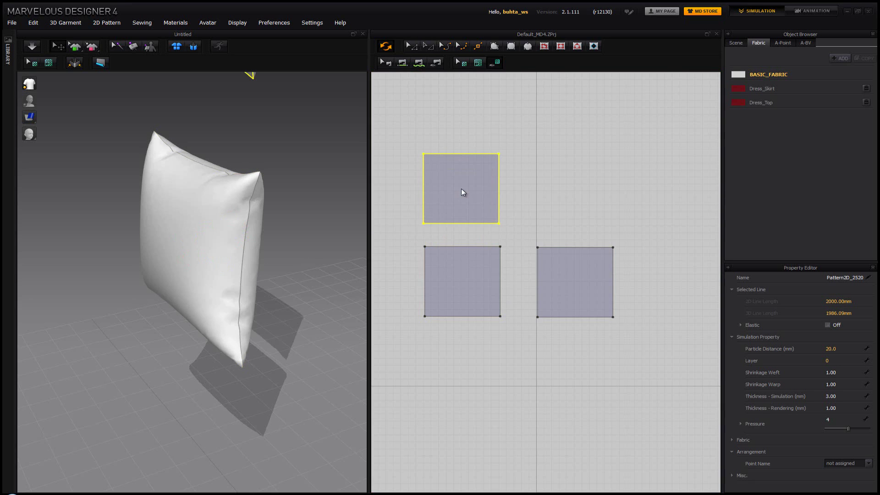
- Move the new pattern copy in the 3D view so it stands behind the cushion at the same height
{"action": "middle_click_drag", "start_coordinate": [234, 176], "coordinate": [224, 286]}
{"action": "scroll", "coordinate": [224, 287], "scroll_direction": "down", "scroll_amount": 3}
{"action": "right_click_drag", "start_coordinate": [246, 271], "coordinate": [198, 282]}
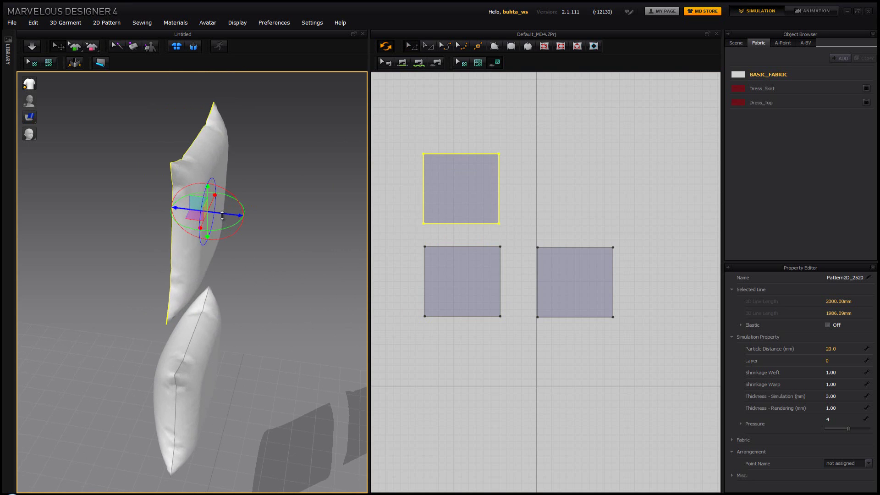
{"action": "left_click_drag", "start_coordinate": [230, 218], "coordinate": [288, 231]}
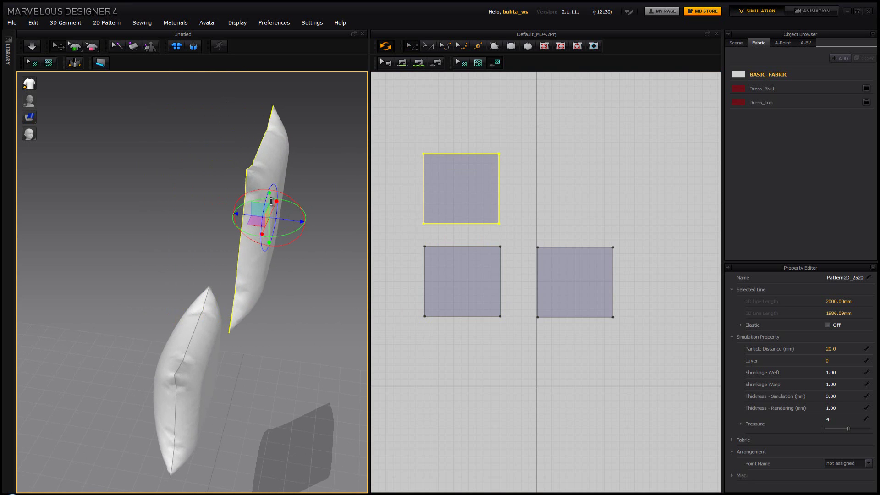
{"action": "left_click_drag", "start_coordinate": [271, 201], "coordinate": [251, 356]}
{"action": "right_click_drag", "start_coordinate": [251, 356], "coordinate": [313, 347]}
{"action": "left_click", "coordinate": [524, 162]}
{"action": "scroll", "coordinate": [502, 248], "scroll_direction": "up", "scroll_amount": 5}
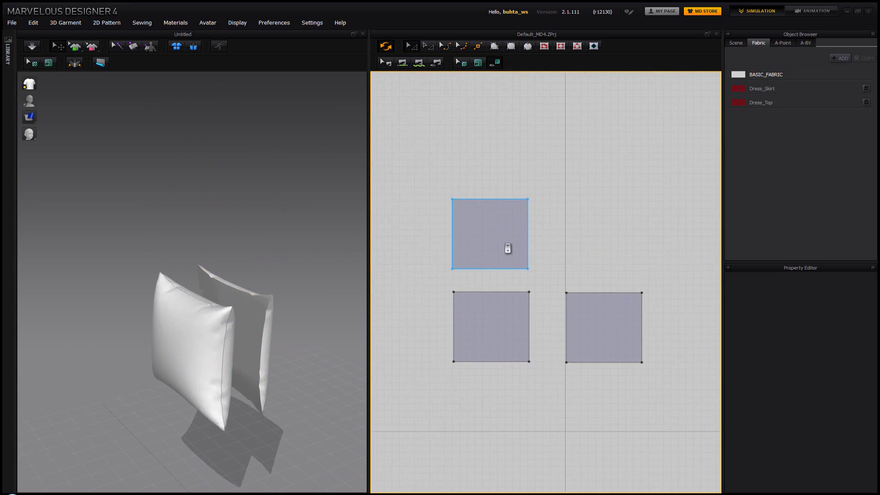
- Extend the copied square pattern in the 2D pattern area by moving its left edge about 101 mm outward
{"action": "scroll", "coordinate": [495, 247], "scroll_direction": "down", "scroll_amount": 2}
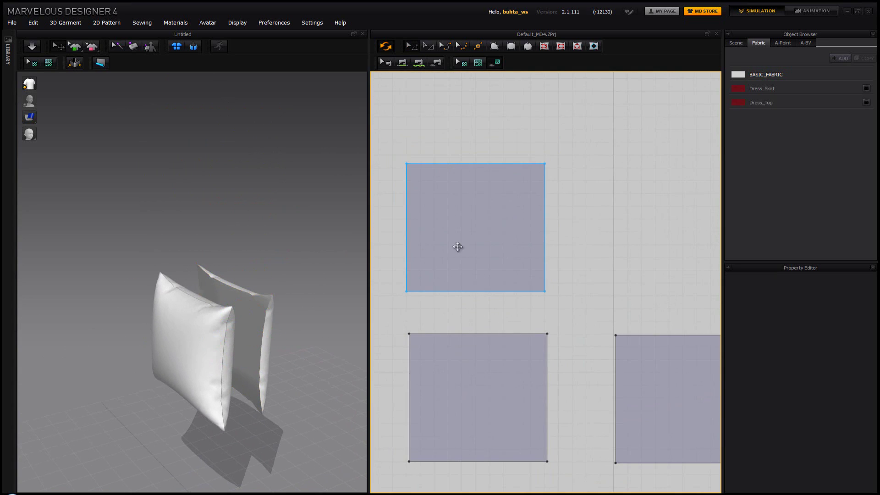
{"action": "left_click", "coordinate": [407, 237]}
{"action": "right_click_drag", "start_coordinate": [416, 251], "coordinate": [467, 243]}
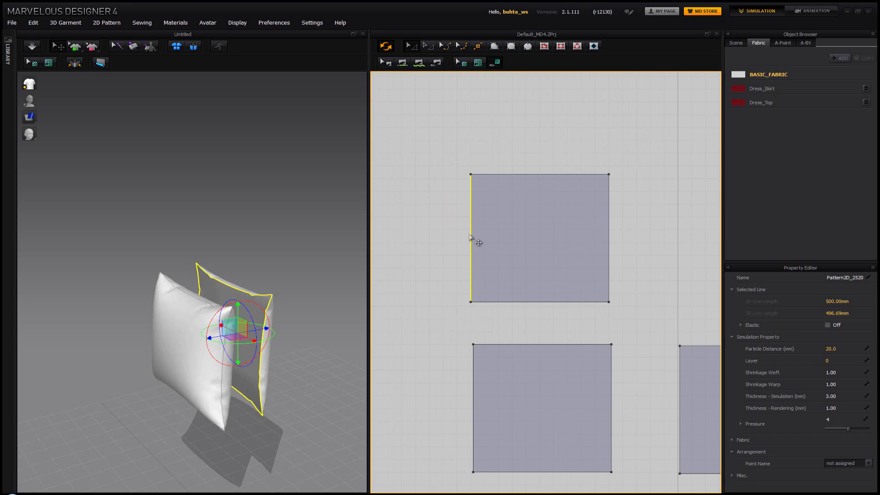
{"action": "left_click_drag", "start_coordinate": [472, 236], "coordinate": [443, 237]}
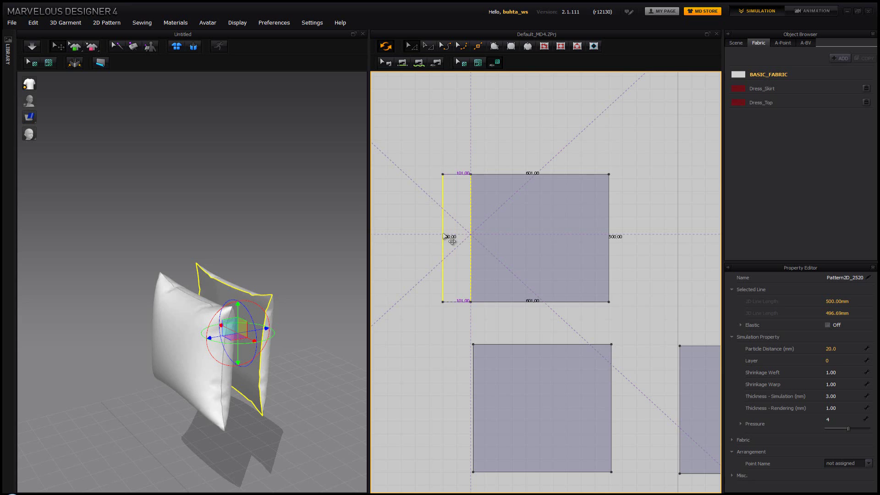
{"action": "left_click_drag", "start_coordinate": [444, 236], "coordinate": [445, 237]}
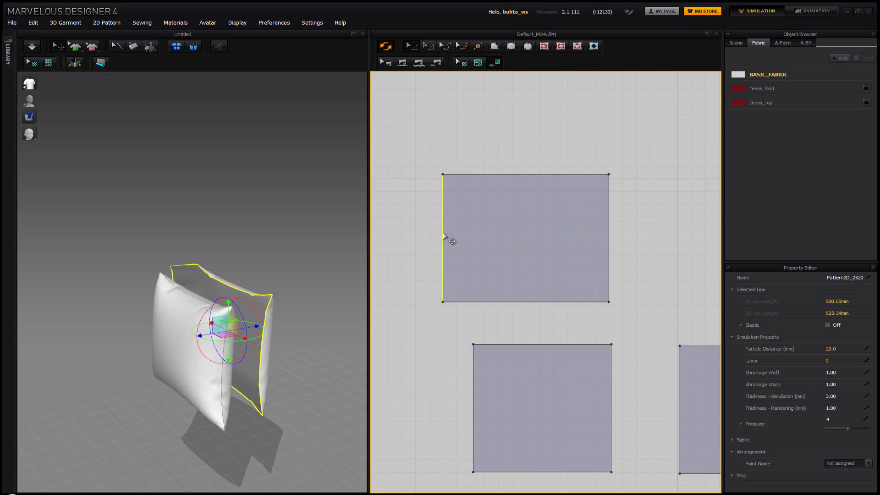
- Move the copied pattern's upper edge about 101 mm outward, then shift the enlarged pattern to sit roughly centred above the original square
{"action": "left_click", "coordinate": [498, 175]}
{"action": "left_click_drag", "start_coordinate": [498, 175], "coordinate": [499, 149]}
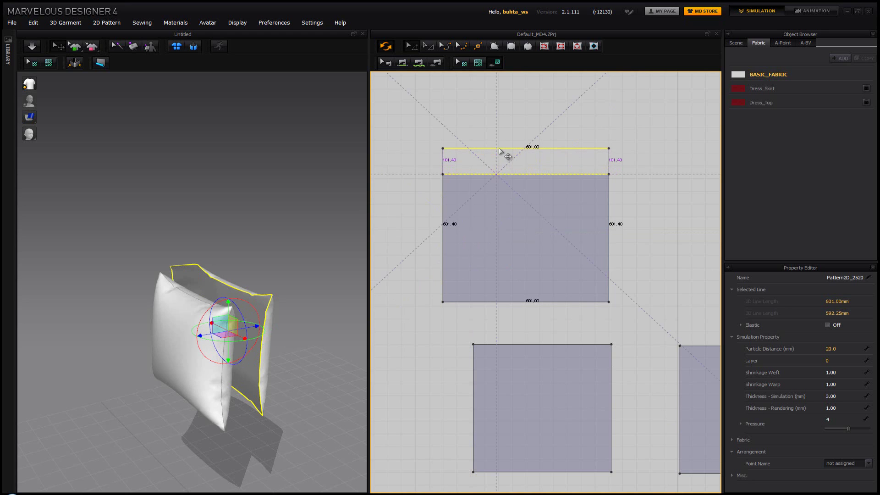
{"action": "left_click_drag", "start_coordinate": [500, 150], "coordinate": [505, 150]}
{"action": "mouse_move", "coordinate": [275, 231]}
{"action": "right_mouse_down"}
{"action": "mouse_move", "coordinate": [283, 238]}
{"action": "mouse_move", "coordinate": [341, 215]}
{"action": "mouse_move", "coordinate": [304, 222]}
{"action": "mouse_move", "coordinate": [230, 194]}
{"action": "mouse_move", "coordinate": [200, 214]}
{"action": "mouse_move", "coordinate": [224, 234]}
{"action": "mouse_move", "coordinate": [271, 240]}
{"action": "right_mouse_up"}
{"action": "left_click_drag", "start_coordinate": [542, 216], "coordinate": [554, 222]}
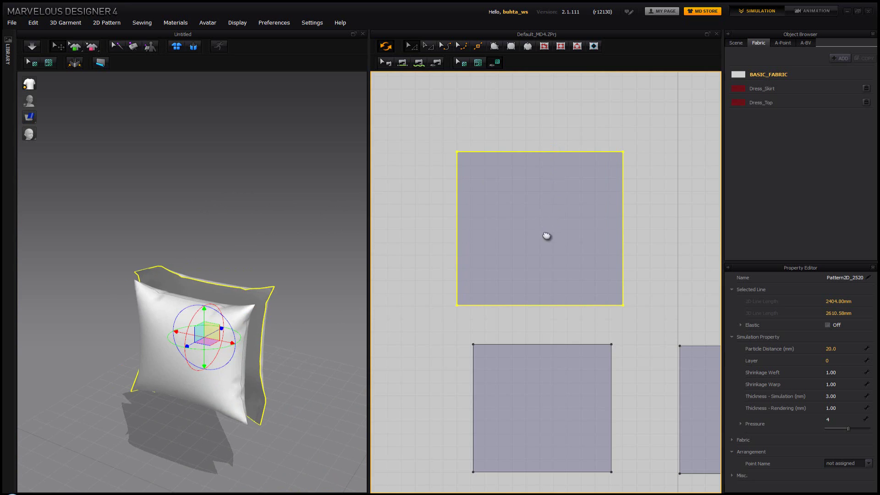
- Select the two original cushion patterns and freeze them
{"action": "scroll", "coordinate": [466, 206], "scroll_direction": "down", "scroll_amount": 3}
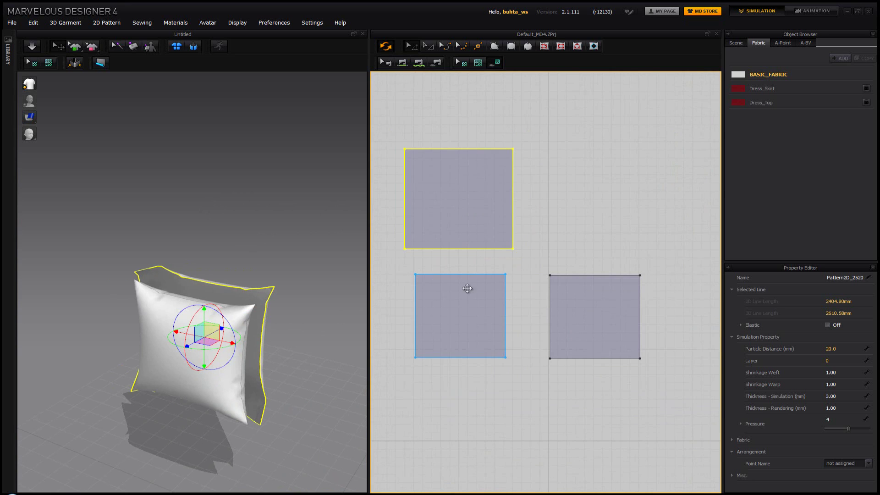
{"action": "left_click", "coordinate": [444, 266]}
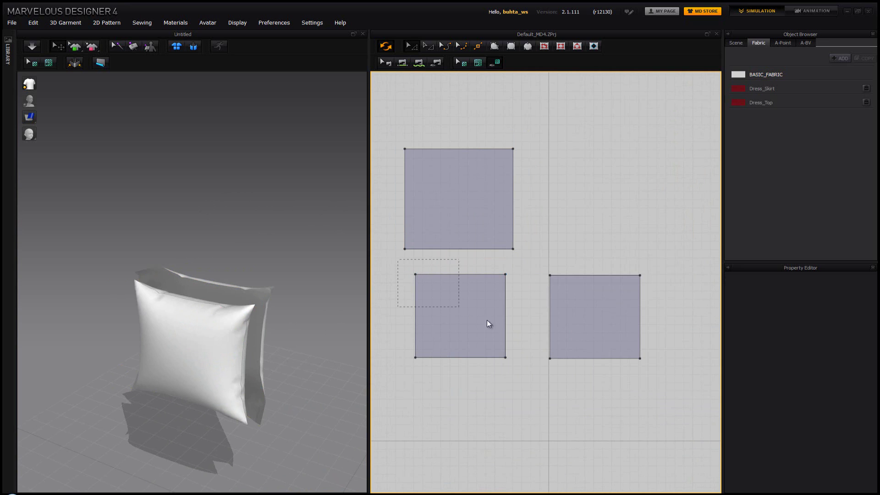
{"action": "left_click_drag", "start_coordinate": [685, 396], "coordinate": [685, 396]}
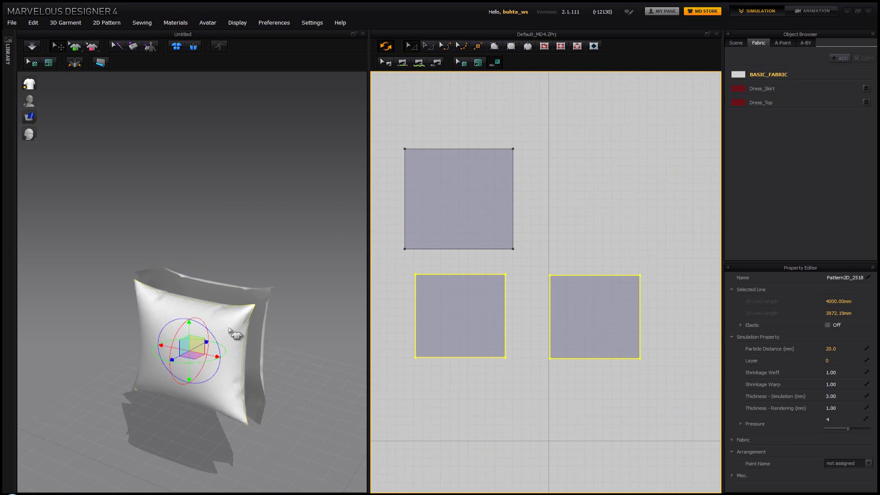
{"action": "left_click_drag", "start_coordinate": [223, 349], "coordinate": [230, 330]}
{"action": "right_click", "coordinate": [232, 352]}
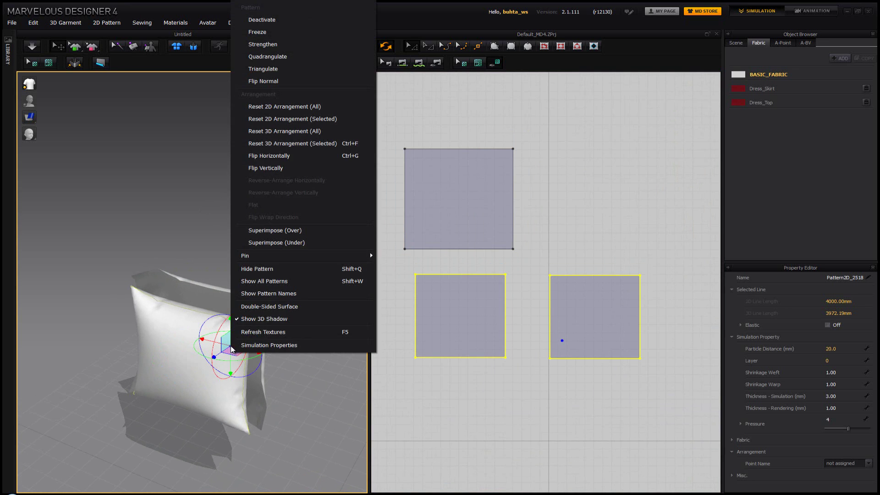
{"action": "left_click", "coordinate": [286, 39]}
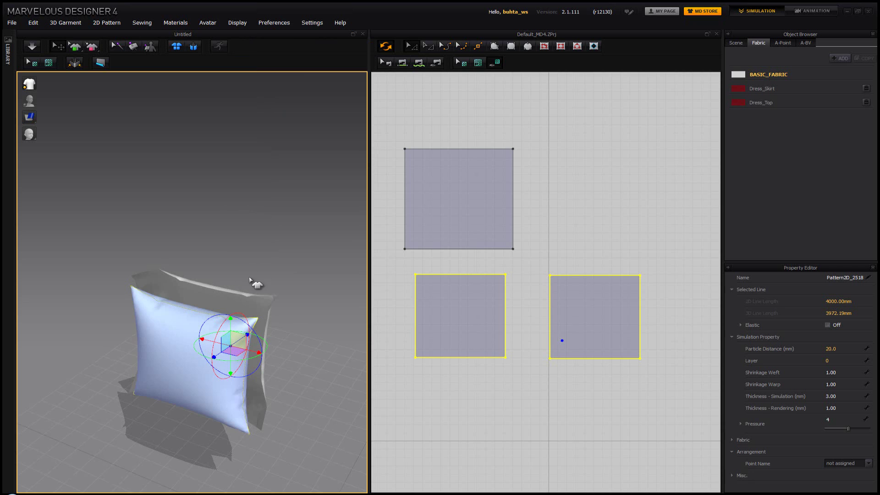
- Run the simulation briefly with the enlarged pattern beside the frozen cushion, then stop it
{"action": "middle_click_drag", "start_coordinate": [234, 289], "coordinate": [223, 219]}
{"action": "scroll", "coordinate": [223, 219], "scroll_direction": "up", "scroll_amount": 5}
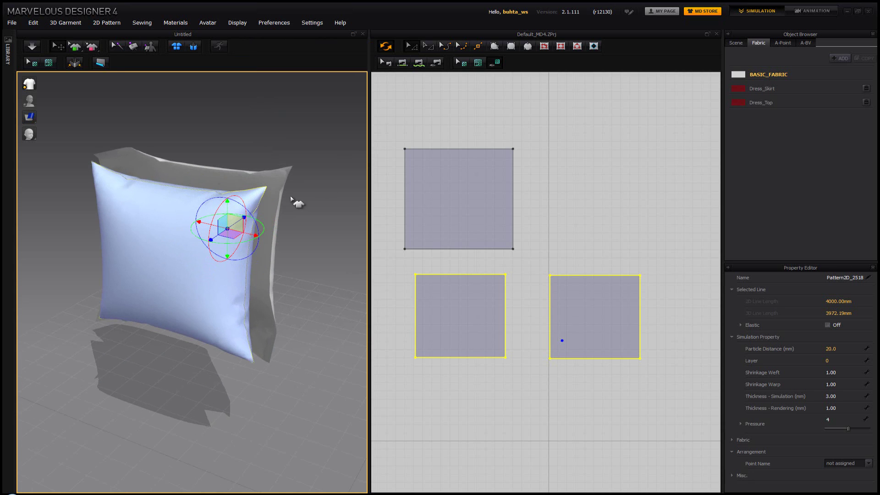
{"action": "left_click", "coordinate": [442, 181]}
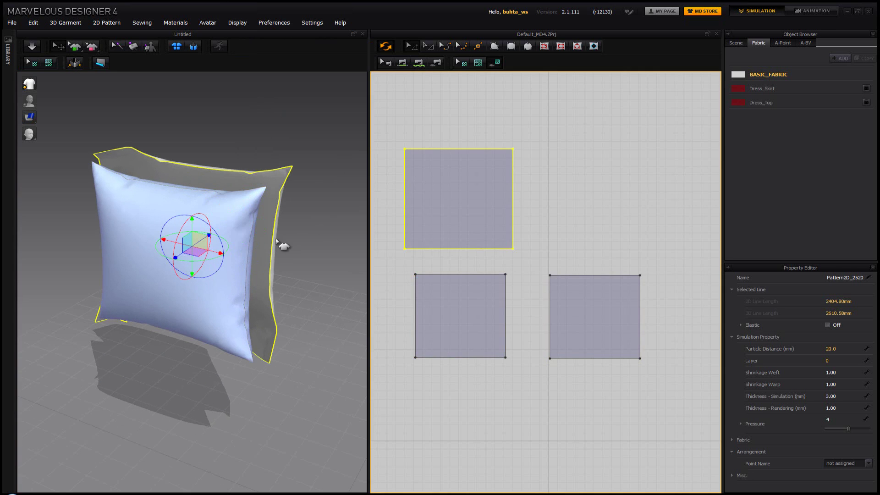
{"action": "right_click_drag", "start_coordinate": [295, 255], "coordinate": [252, 254]}
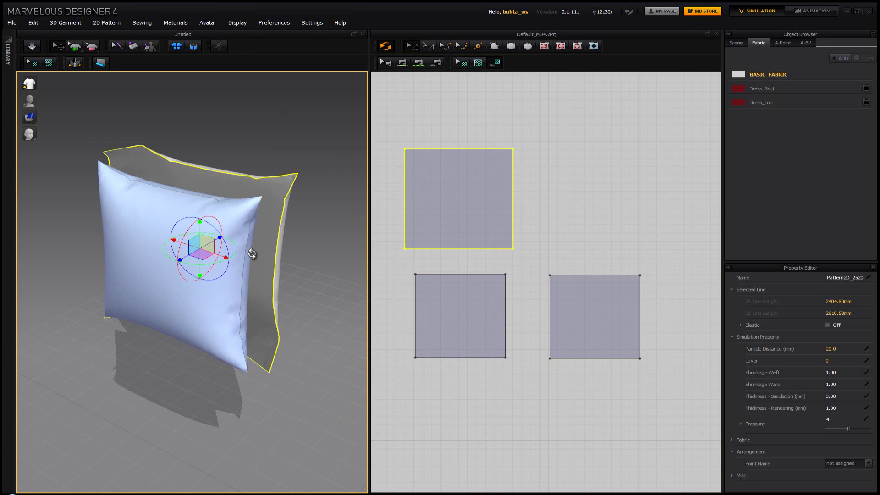
{"action": "right_click_drag", "start_coordinate": [267, 259], "coordinate": [180, 307]}
{"action": "scroll", "coordinate": [179, 306], "scroll_direction": "down", "scroll_amount": 3}
{"action": "key", "text": "space"}
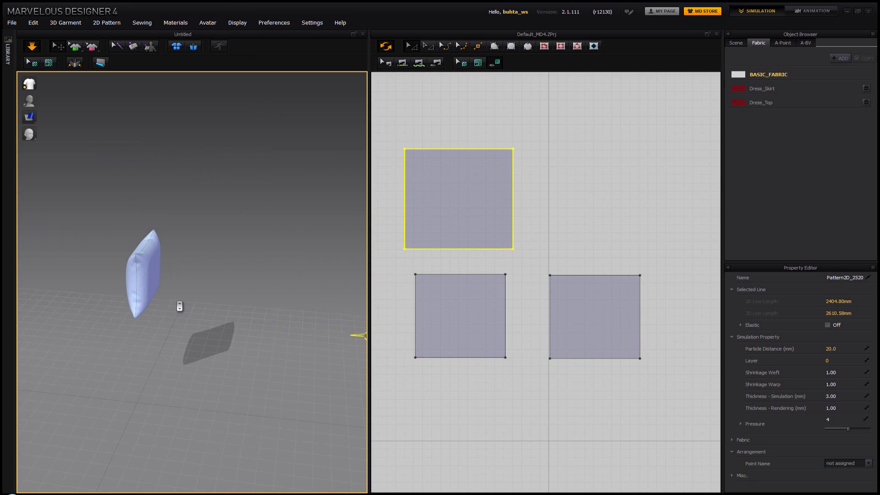
{"action": "scroll", "coordinate": [213, 319], "scroll_direction": "down", "scroll_amount": 2}
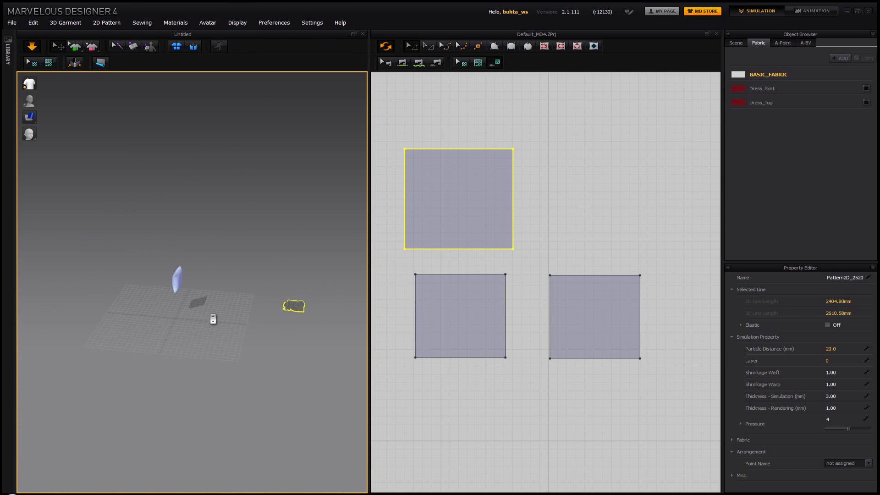
{"action": "key", "text": "space"}
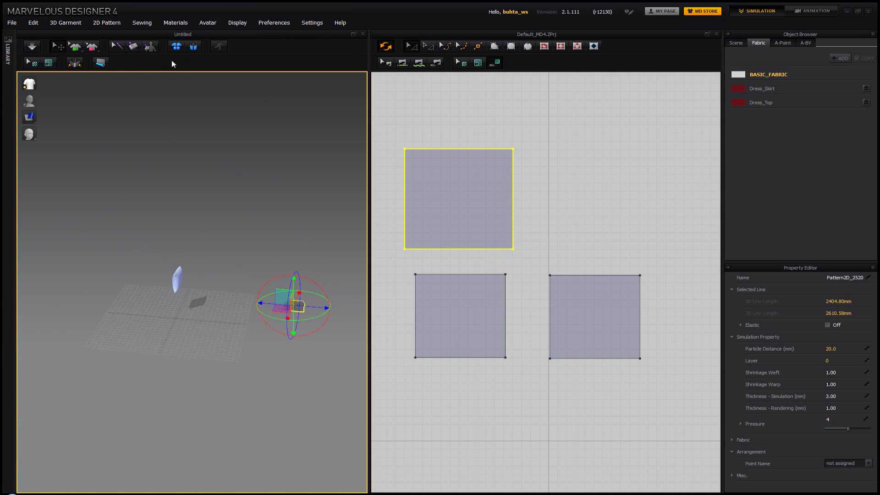
{"action": "right_click_drag", "start_coordinate": [216, 152], "coordinate": [220, 246]}
{"action": "scroll", "coordinate": [220, 247], "scroll_direction": "up", "scroll_amount": 5}
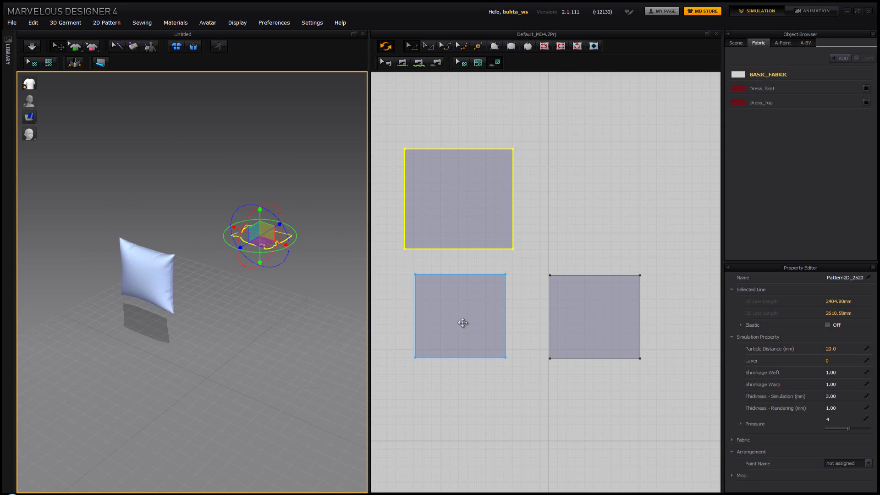
{"action": "right_click_drag", "start_coordinate": [289, 249], "coordinate": [220, 258]}
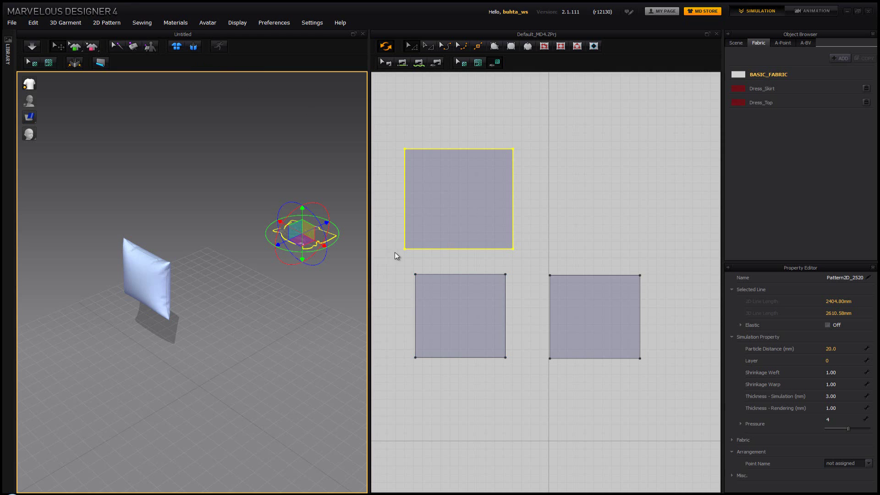
- Unfreeze the two cushion patterns and reset the 3D arrangement of all patterns
{"action": "left_click_drag", "start_coordinate": [397, 254], "coordinate": [622, 379]}
{"action": "left_click_drag", "start_coordinate": [673, 392], "coordinate": [673, 392]}
{"action": "right_click", "coordinate": [143, 280]}
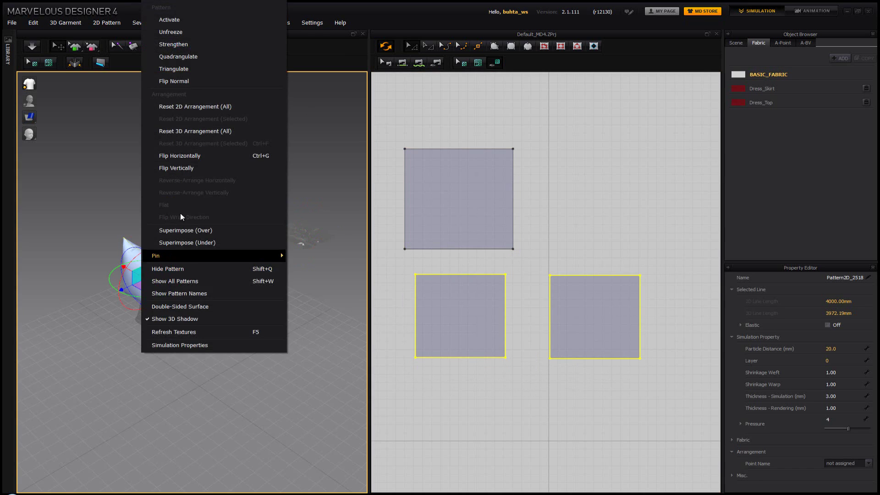
{"action": "left_click", "coordinate": [183, 35]}
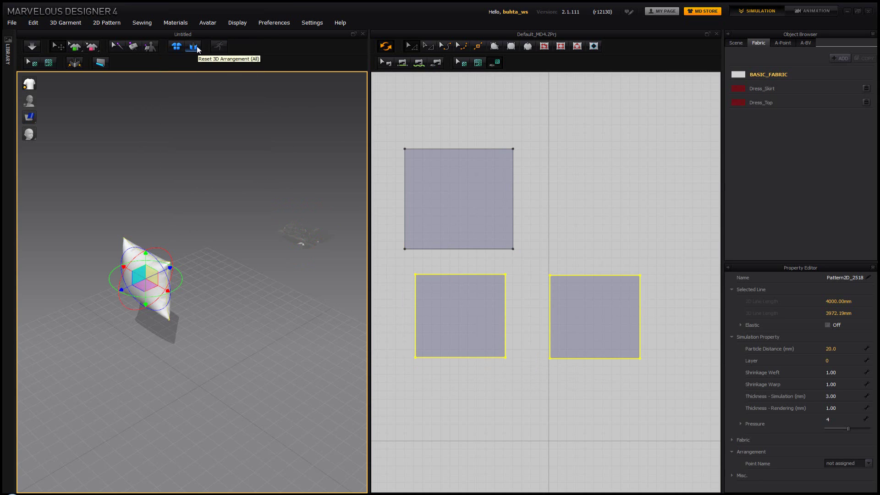
{"action": "left_click", "coordinate": [193, 46]}
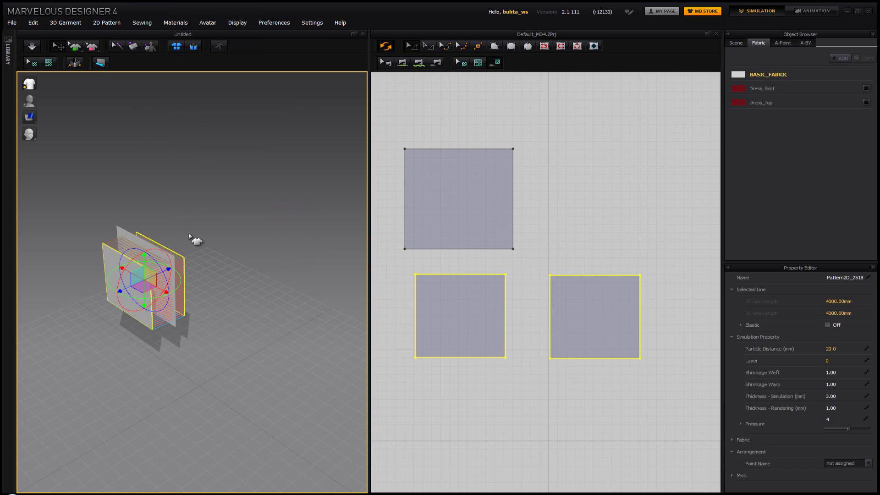
- Move the enlarged pattern forward in the 3D view so it stands in front of the two cushion patterns
{"action": "left_click", "coordinate": [189, 237]}
{"action": "left_click", "coordinate": [162, 255]}
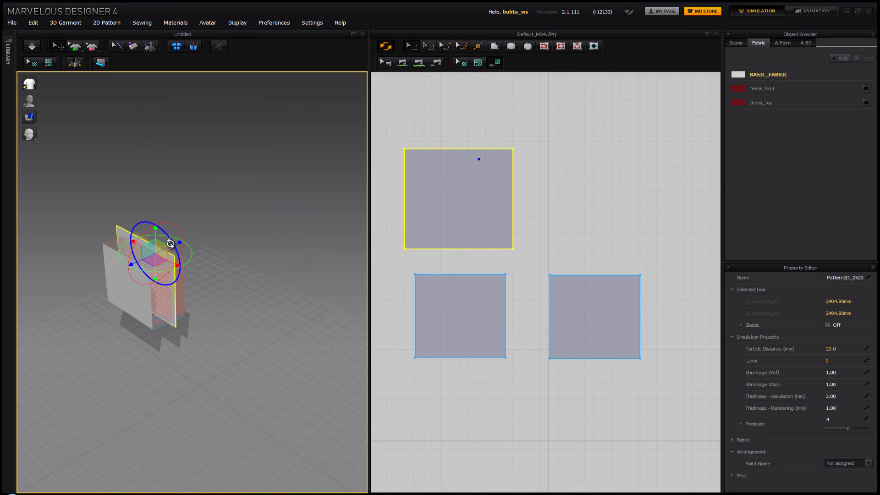
{"action": "left_click_drag", "start_coordinate": [136, 264], "coordinate": [101, 275]}
{"action": "right_click_drag", "start_coordinate": [244, 292], "coordinate": [284, 289]}
- Copy the enlarged pattern and place the duplicate directly to its right in the 2D pattern area
{"action": "left_click", "coordinate": [469, 195]}
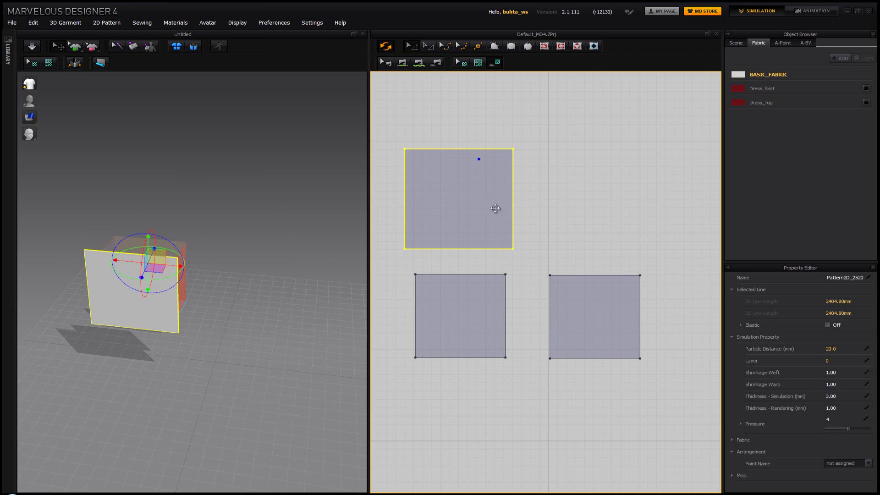
{"action": "key", "text": "ctrl+c"}
{"action": "key", "text": "ctrl+v"}
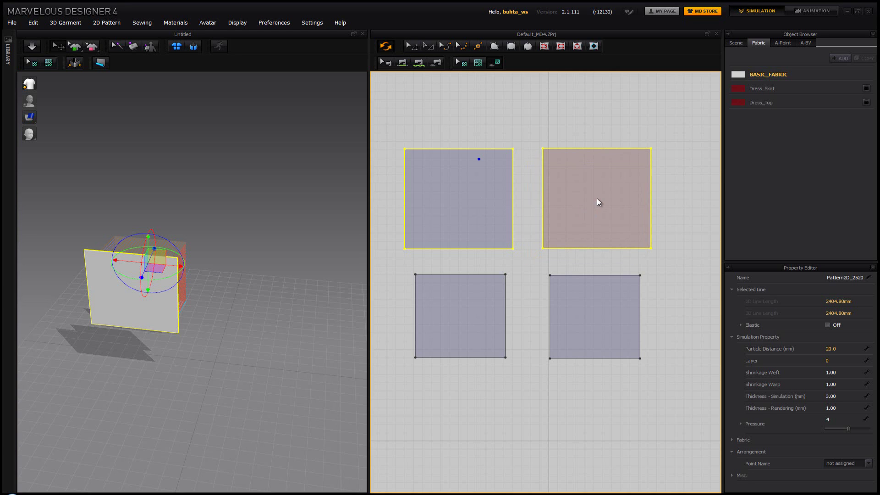
{"action": "left_click", "coordinate": [595, 198]}
- Move the duplicated large pattern in 3D behind the cushion patterns and raise it to the same height as the front piece
{"action": "right_click_drag", "start_coordinate": [255, 242], "coordinate": [182, 367]}
{"action": "left_click_drag", "start_coordinate": [181, 367], "coordinate": [212, 297]}
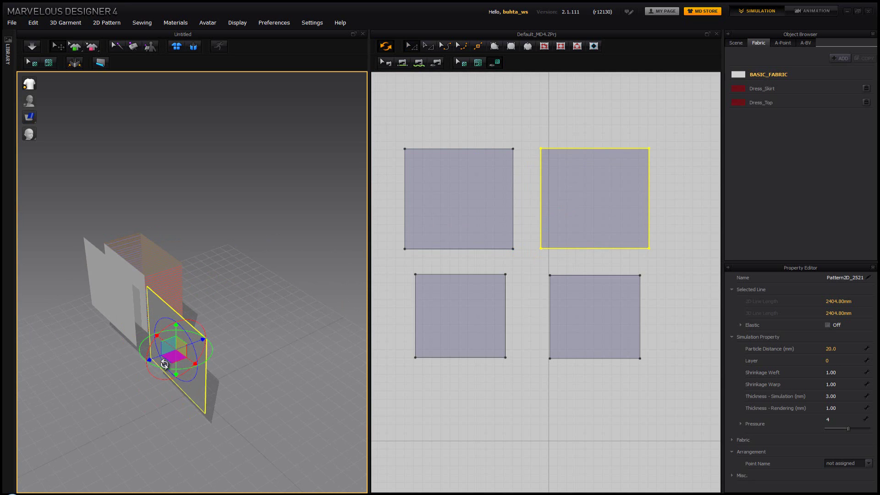
{"action": "left_click_drag", "start_coordinate": [174, 337], "coordinate": [175, 256]}
{"action": "key", "text": "2"}
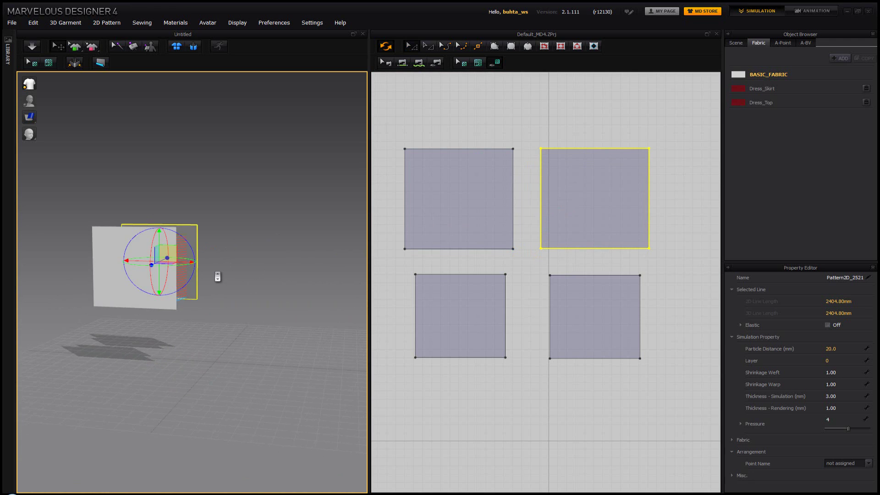
{"action": "scroll", "coordinate": [216, 277], "scroll_direction": "up", "scroll_amount": 5}
{"action": "right_click_drag", "start_coordinate": [195, 273], "coordinate": [208, 306]}
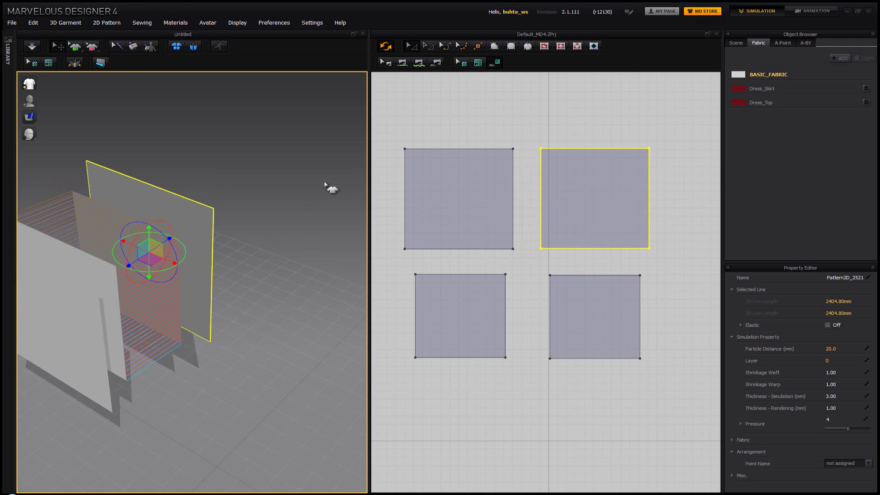
- Sew the two large patterns together with segment sewing, joining their adjacent inner edges, outer edges, upper edges and lower edges
{"action": "left_click", "coordinate": [403, 65]}
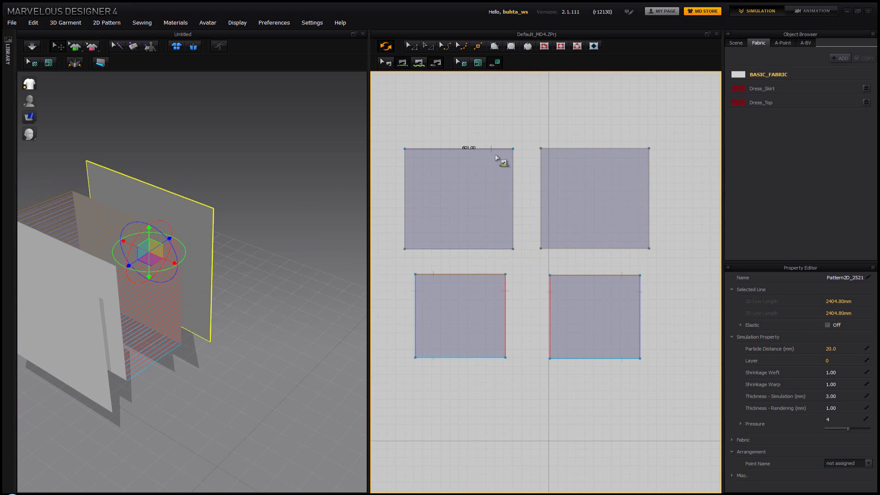
{"action": "left_click", "coordinate": [543, 169]}
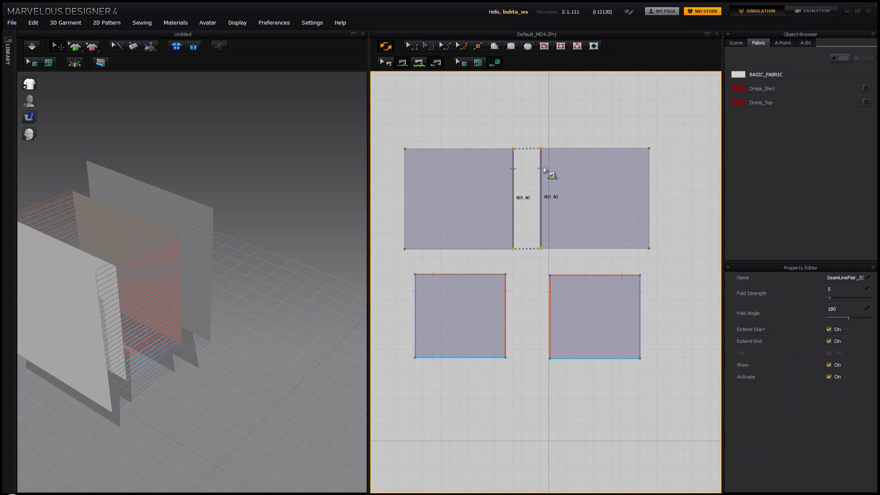
{"action": "left_click", "coordinate": [404, 169]}
{"action": "left_click", "coordinate": [649, 180]}
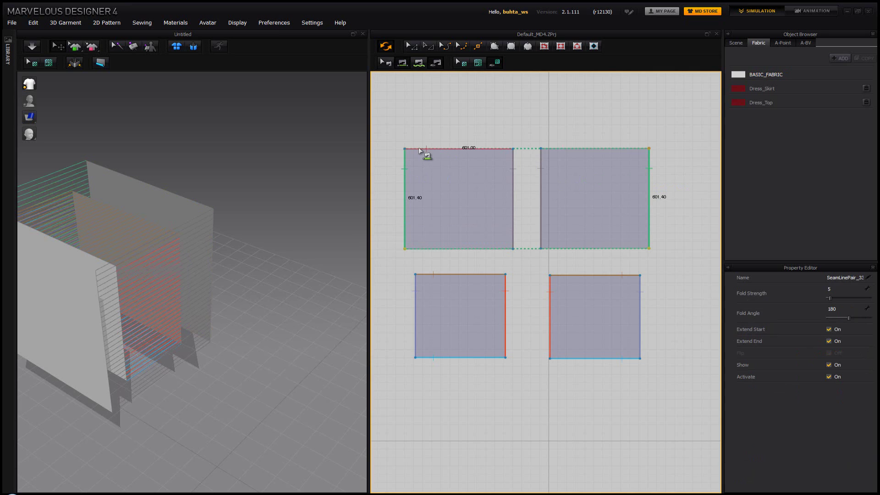
{"action": "left_click", "coordinate": [631, 148]}
{"action": "left_click", "coordinate": [422, 249]}
{"action": "left_click", "coordinate": [632, 249]}
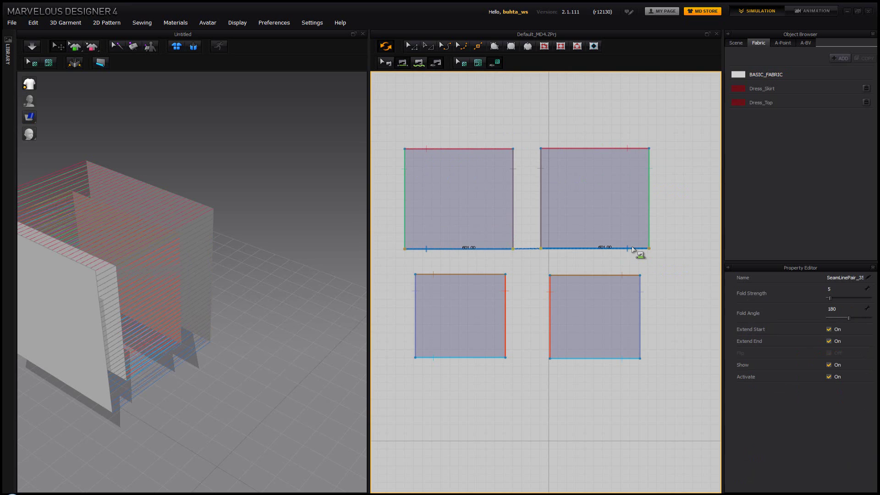
- Set the pressure of both large cover patterns to 0
{"action": "left_click", "coordinate": [428, 46]}
{"action": "left_click", "coordinate": [454, 187]}
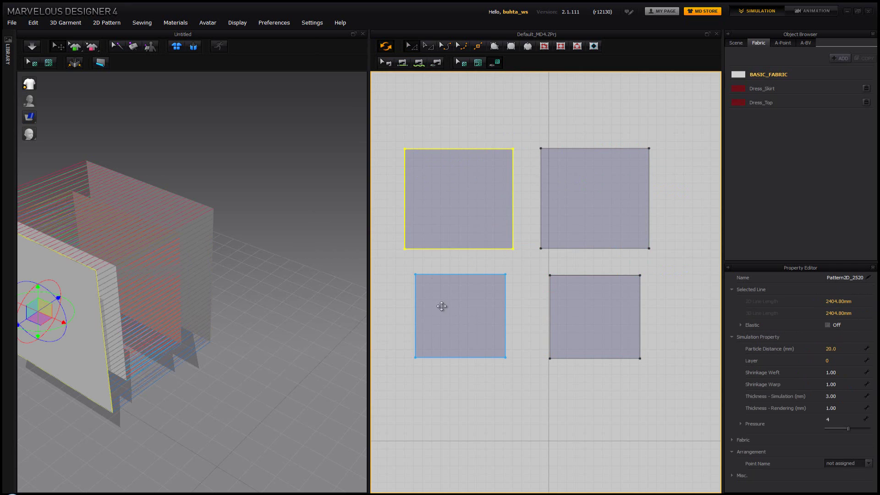
{"action": "left_click", "coordinate": [597, 197], "text": "shift"}
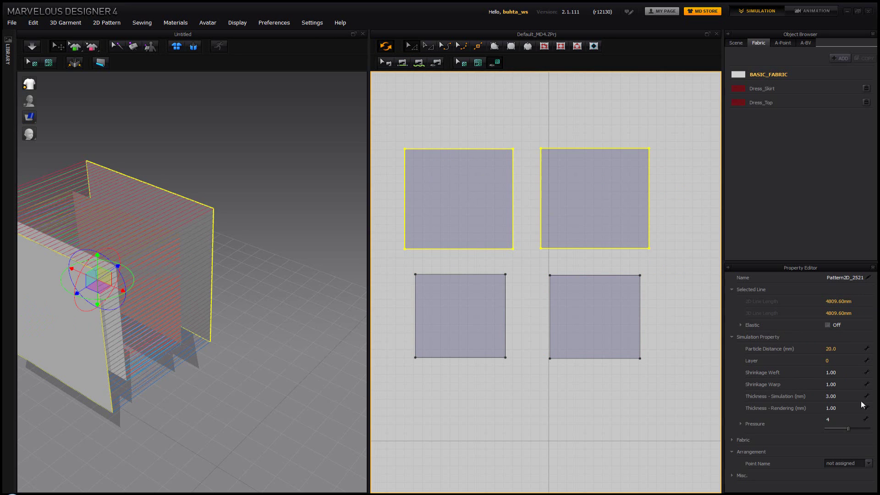
{"action": "left_click", "coordinate": [846, 420]}
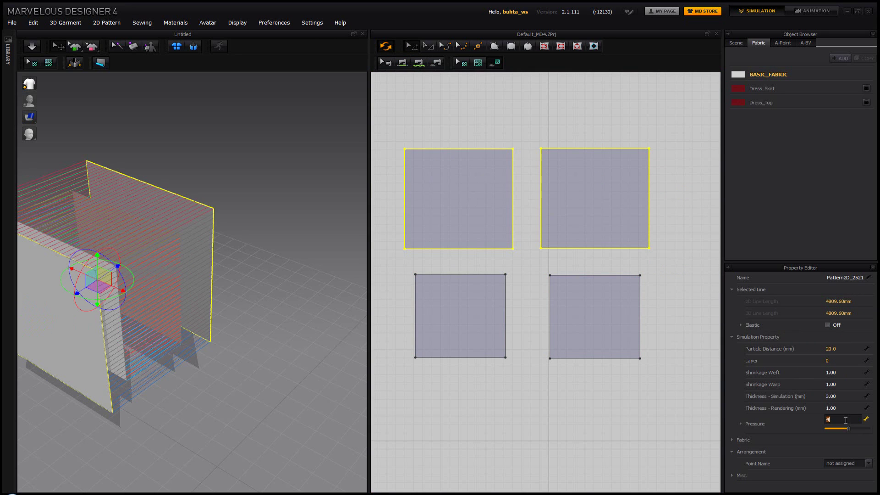
{"action": "type", "text": "0"}
{"action": "key", "text": "Return"}
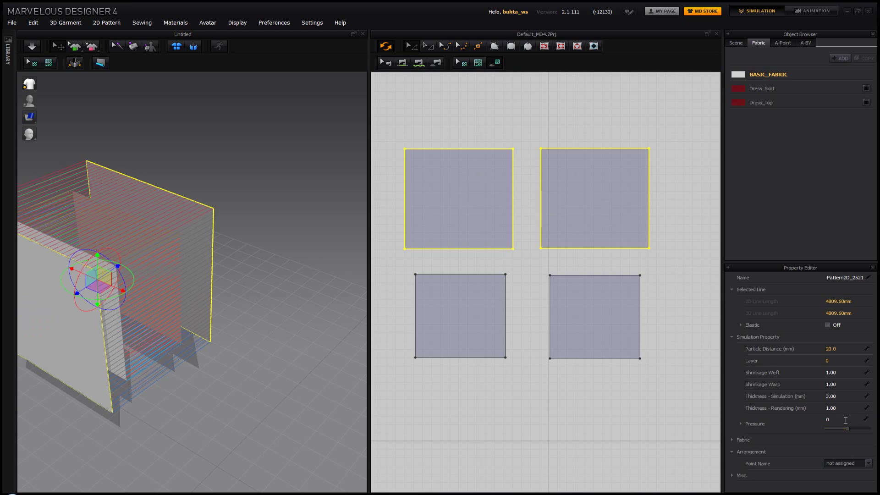
- Check the pressure of the small cushion pattern and simulate so the cover closes around the inflated cushion
{"action": "left_click", "coordinate": [463, 311]}
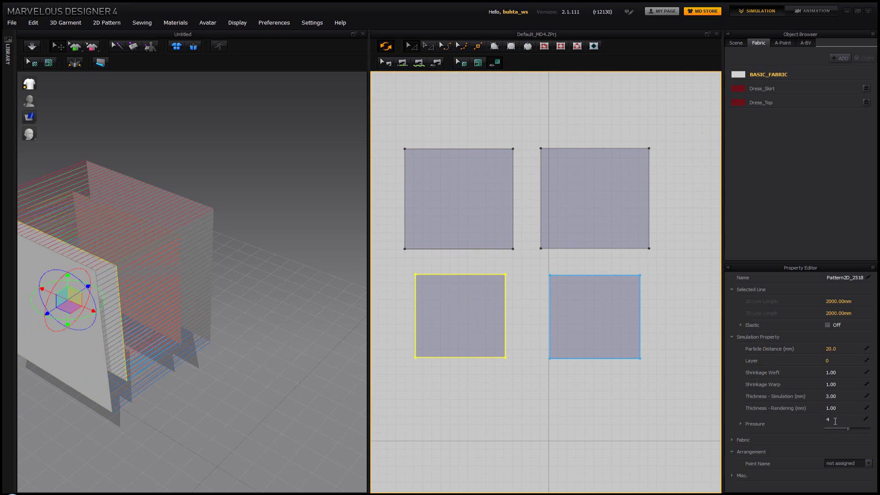
{"action": "left_click", "coordinate": [501, 398]}
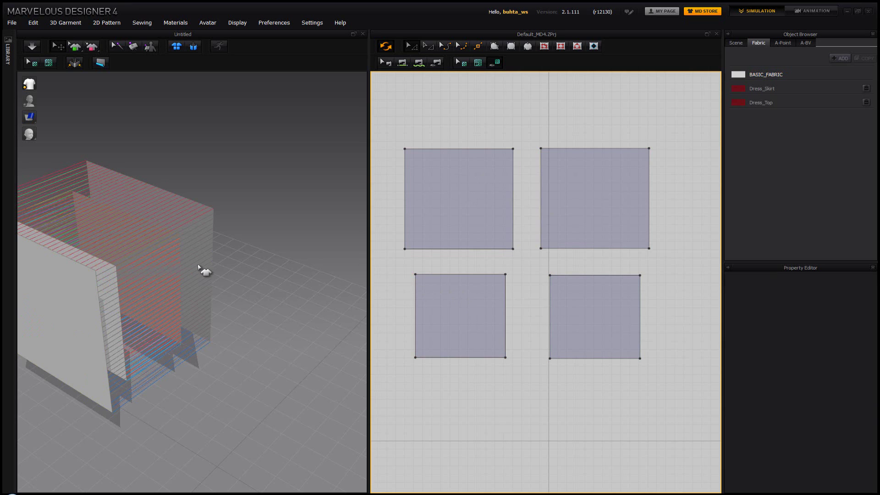
{"action": "key", "text": "space"}
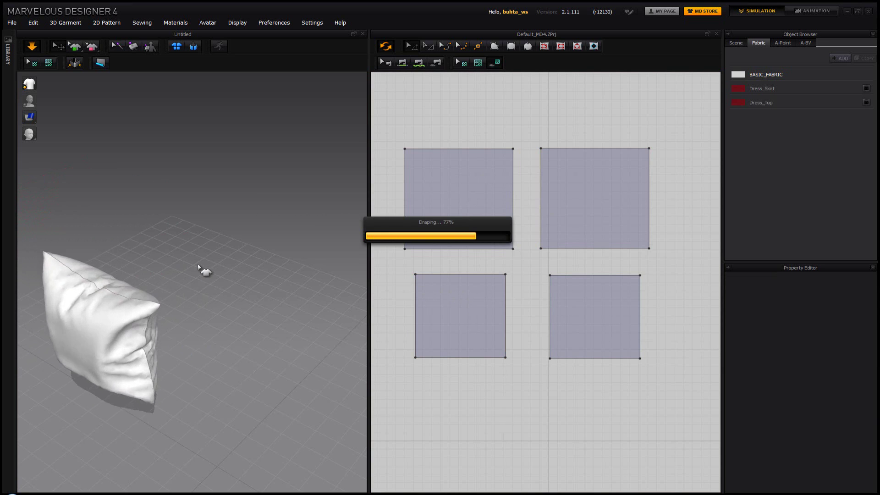
{"action": "right_click_drag", "start_coordinate": [183, 260], "coordinate": [169, 302]}
{"action": "middle_click_drag", "start_coordinate": [170, 303], "coordinate": [217, 271]}
- Rotate all four patterns together in 3D so the cushion lies flat, and simulate it dropping onto the ground
{"action": "left_click_drag", "start_coordinate": [395, 128], "coordinate": [642, 386]}
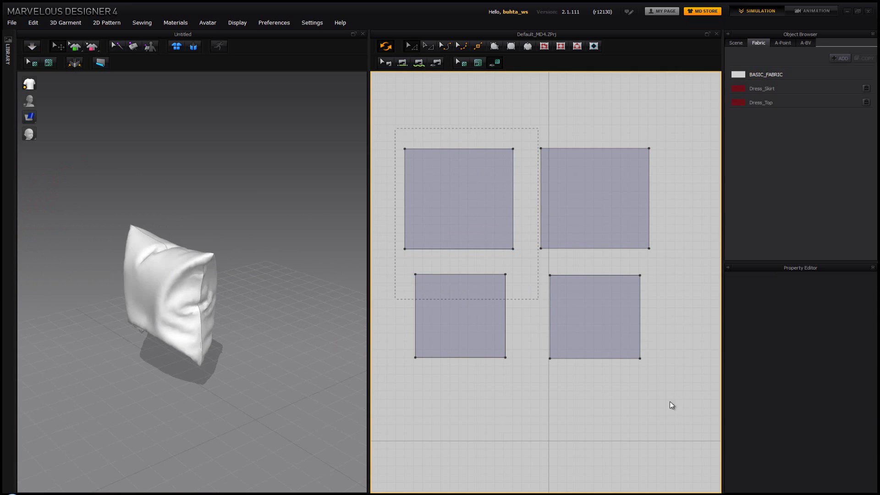
{"action": "left_click_drag", "start_coordinate": [729, 435], "coordinate": [682, 377]}
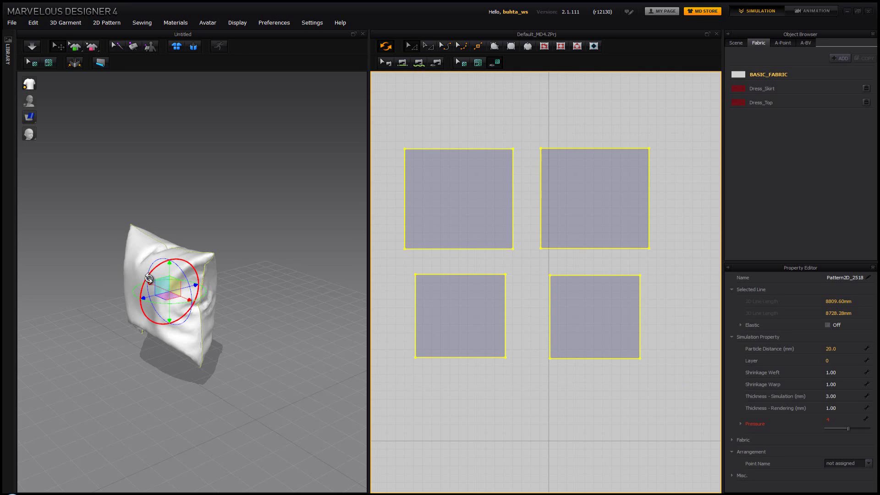
{"action": "left_click_drag", "start_coordinate": [147, 282], "coordinate": [181, 271]}
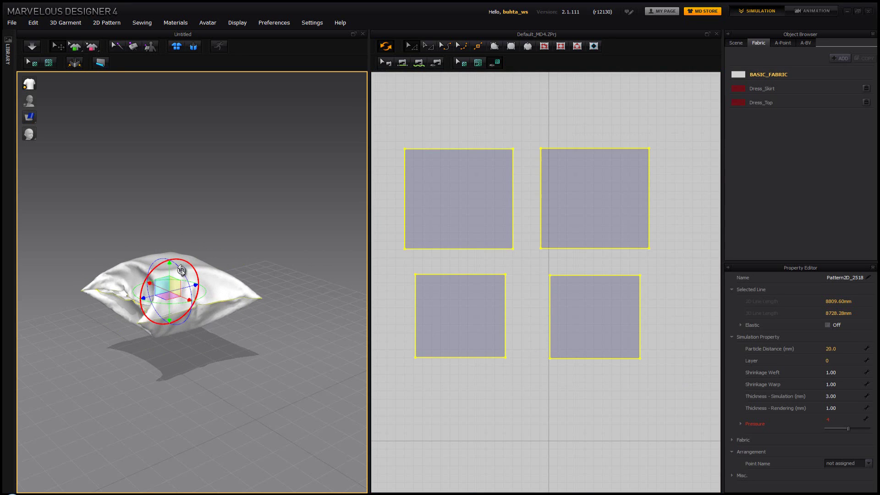
{"action": "key", "text": "space"}
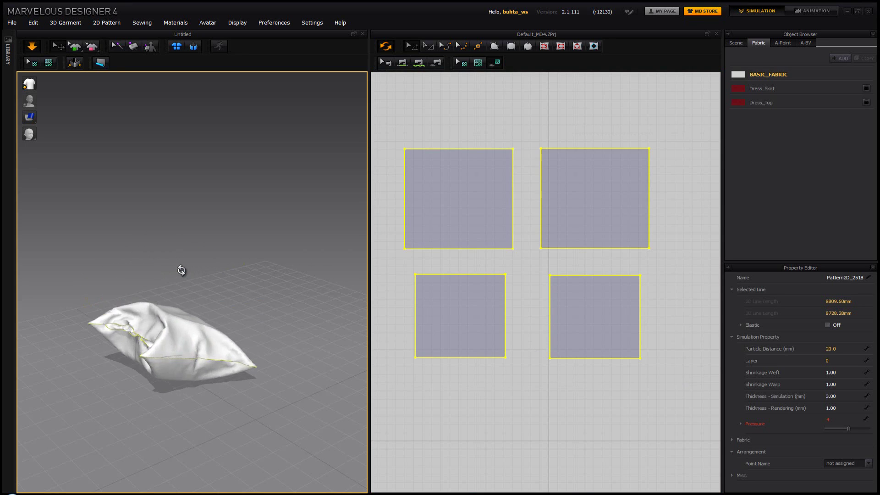
{"action": "right_click_drag", "start_coordinate": [191, 319], "coordinate": [222, 325]}
{"action": "scroll", "coordinate": [230, 299], "scroll_direction": "up", "scroll_amount": 6}
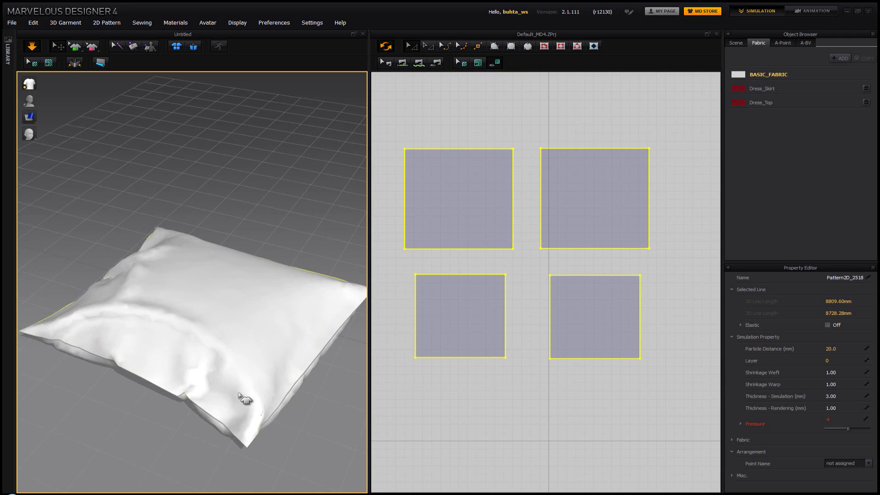
- Set the pressure of the two small inner cushion patterns to 10 while the simulation runs
{"action": "left_click", "coordinate": [318, 412]}
{"action": "left_click_drag", "start_coordinate": [406, 259], "coordinate": [659, 382]}
{"action": "right_click_drag", "start_coordinate": [228, 348], "coordinate": [209, 317]}
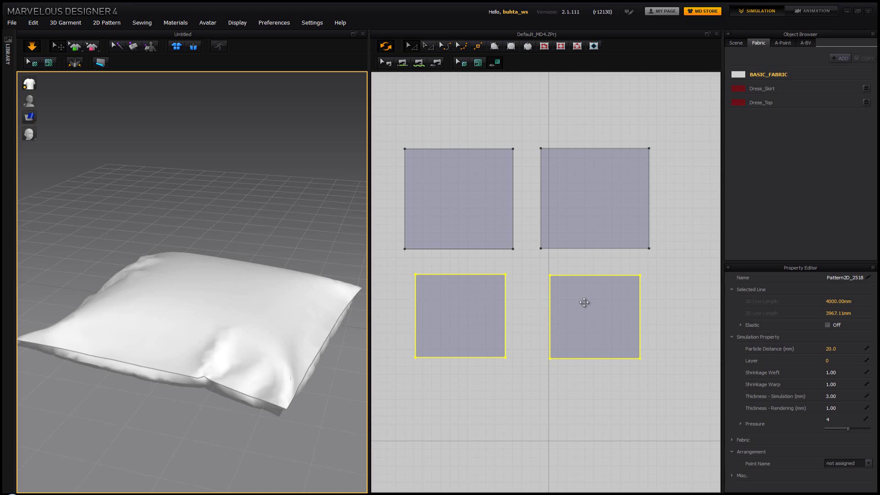
{"action": "left_click", "coordinate": [838, 419]}
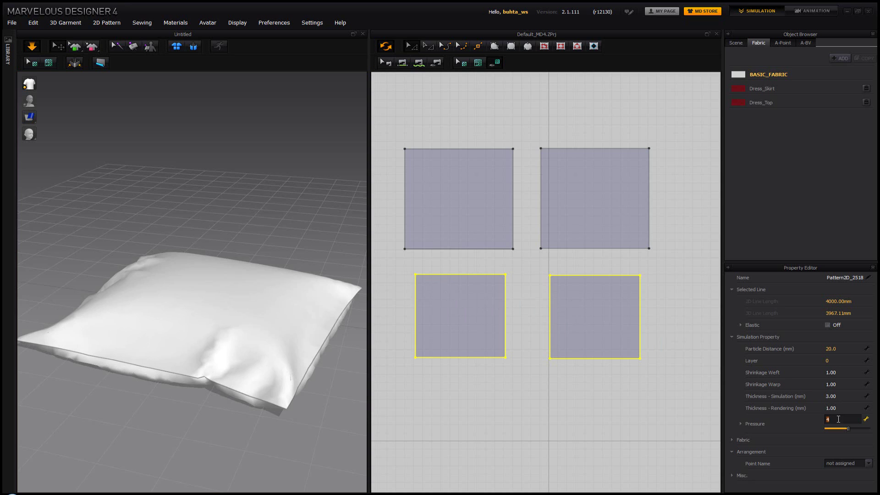
{"action": "key", "text": "Return"}
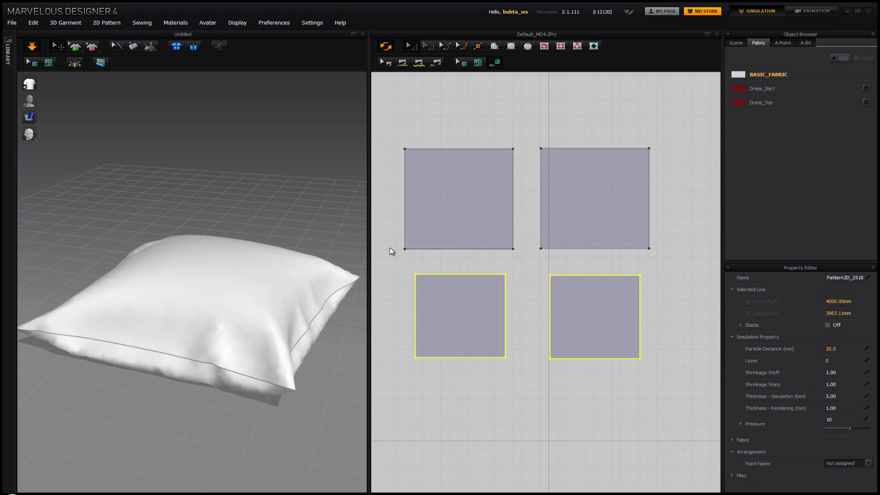
- Pull the front cover fabric at several points during the simulation to reposition the cushion and shape folds near its edges and corners
{"action": "left_click", "coordinate": [246, 203]}
{"action": "right_click_drag", "start_coordinate": [289, 218], "coordinate": [222, 222]}
{"action": "left_click", "coordinate": [240, 260]}
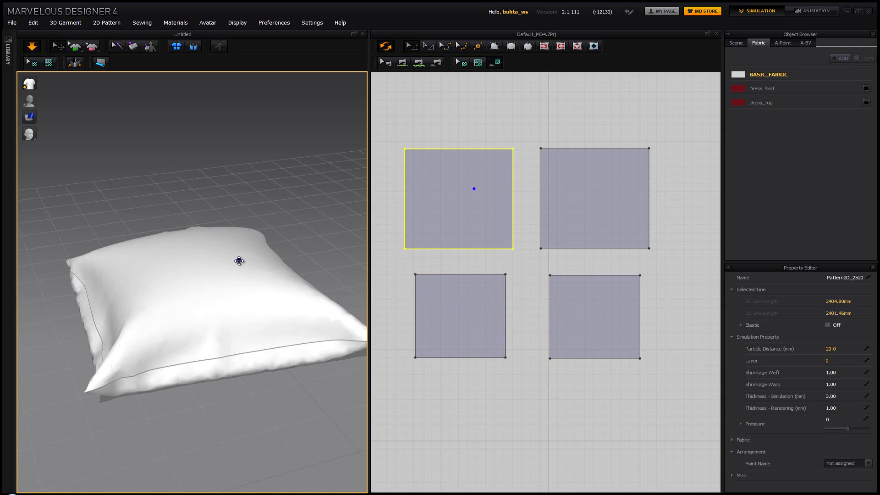
{"action": "left_click", "coordinate": [308, 227]}
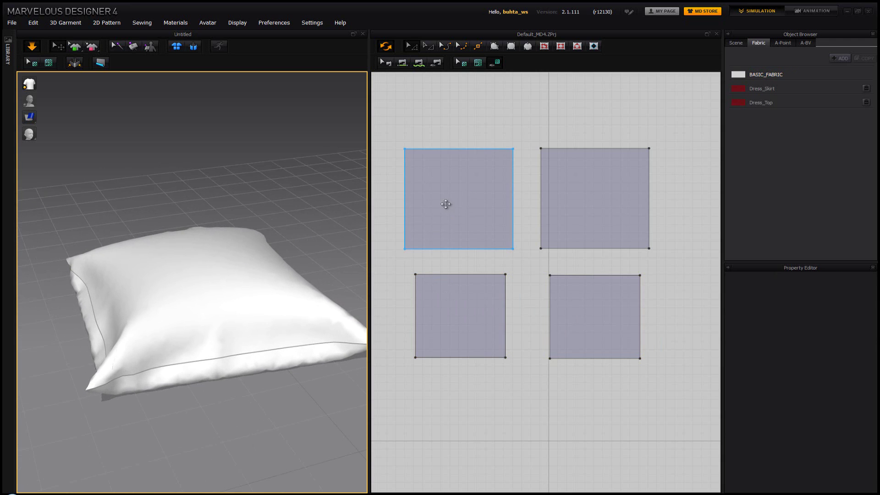
{"action": "left_click_drag", "start_coordinate": [208, 258], "coordinate": [121, 289]}
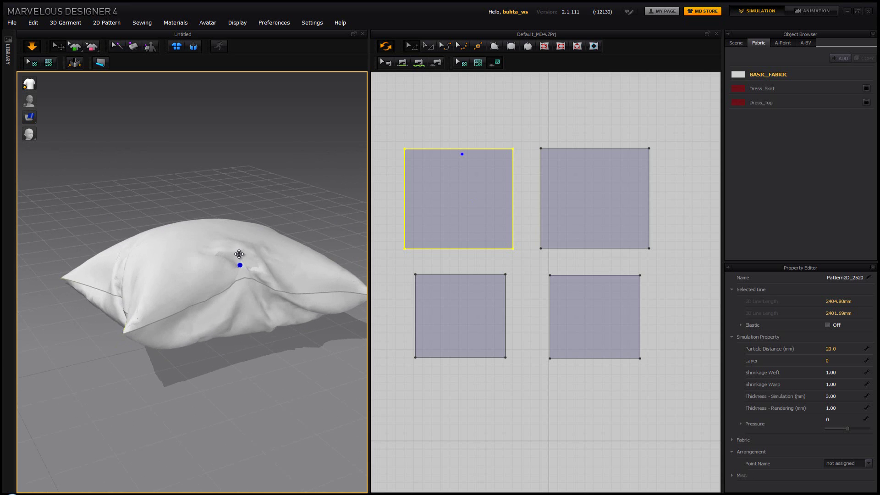
{"action": "left_click_drag", "start_coordinate": [239, 255], "coordinate": [365, 266]}
{"action": "left_click", "coordinate": [240, 342]}
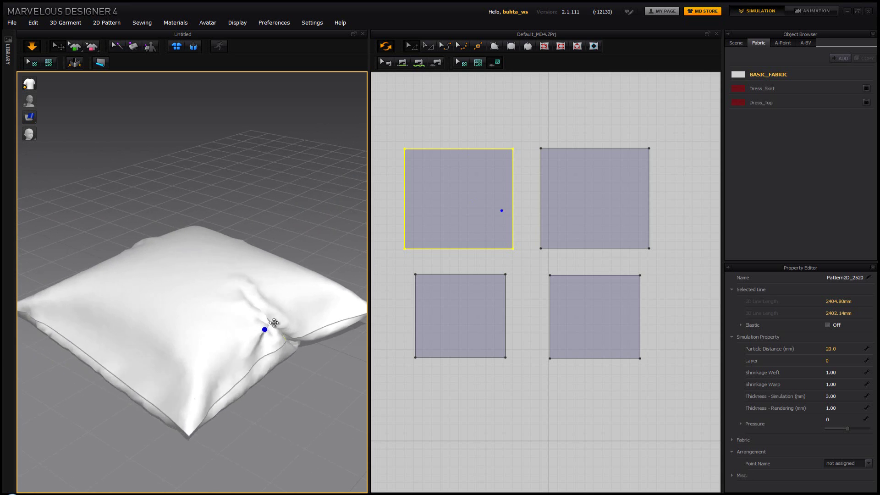
{"action": "left_click", "coordinate": [86, 322]}
{"action": "mouse_move", "coordinate": [86, 322]}
{"action": "left_mouse_down"}
{"action": "mouse_move", "coordinate": [74, 338]}
{"action": "mouse_move", "coordinate": [83, 334]}
{"action": "left_mouse_up"}
{"action": "left_click", "coordinate": [153, 363]}
{"action": "left_click_drag", "start_coordinate": [153, 363], "coordinate": [147, 389]}
{"action": "left_click_drag", "start_coordinate": [123, 299], "coordinate": [74, 323]}
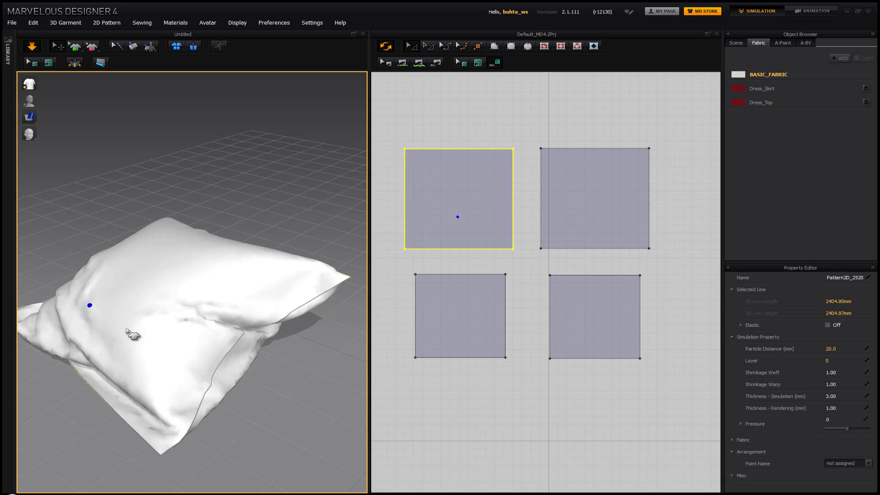
{"action": "left_click", "coordinate": [273, 189]}
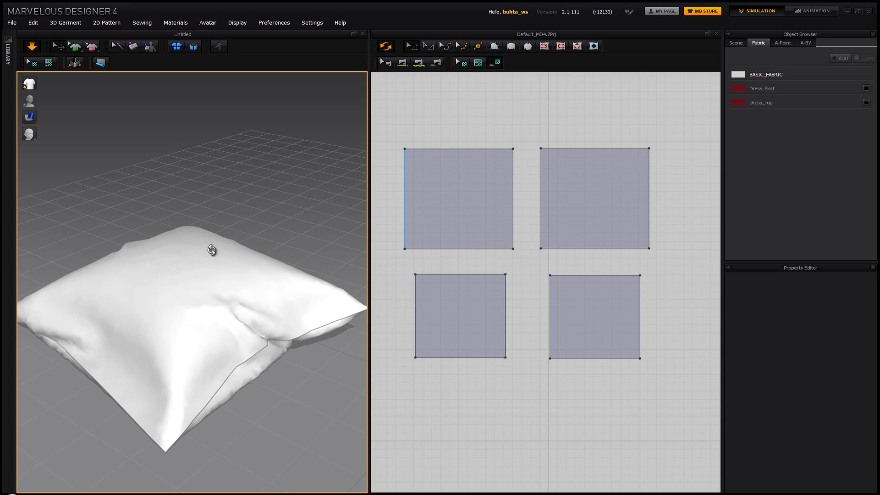
- Select the two large cover patterns, examine the cushion's mesh density in mesh display, and return to the shaded surface display
{"action": "mouse_move", "coordinate": [226, 260]}
{"action": "right_mouse_down"}
{"action": "mouse_move", "coordinate": [306, 248]}
{"action": "mouse_move", "coordinate": [218, 248]}
{"action": "right_mouse_up"}
{"action": "left_click_drag", "start_coordinate": [389, 133], "coordinate": [418, 151]}
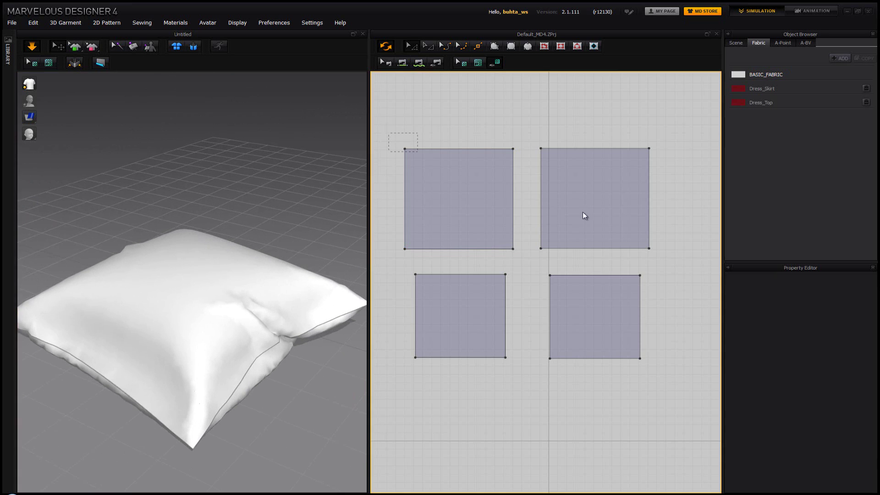
{"action": "left_click_drag", "start_coordinate": [676, 243], "coordinate": [676, 254]}
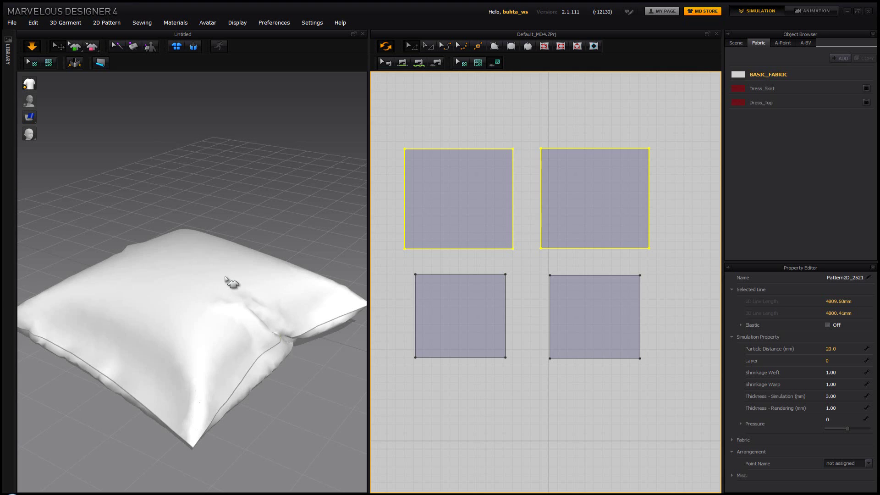
{"action": "key", "text": "alt"}
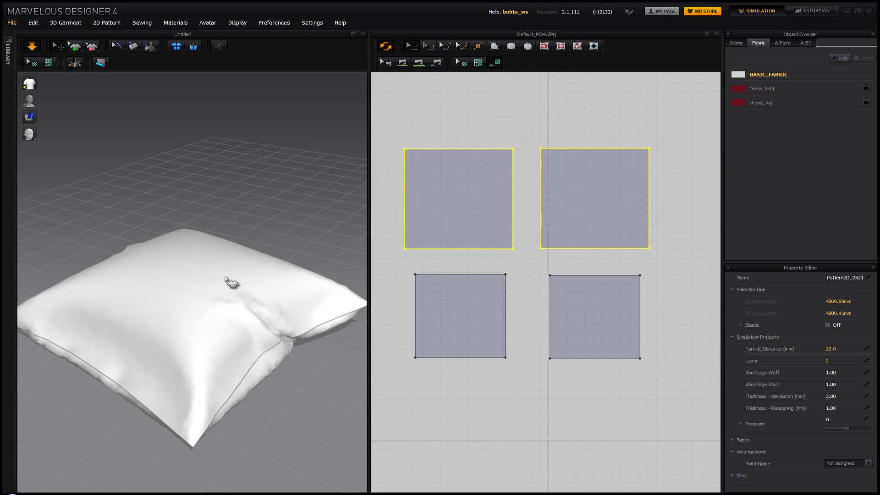
{"action": "key", "text": "shift+w"}
{"action": "left_click", "coordinate": [236, 277]}
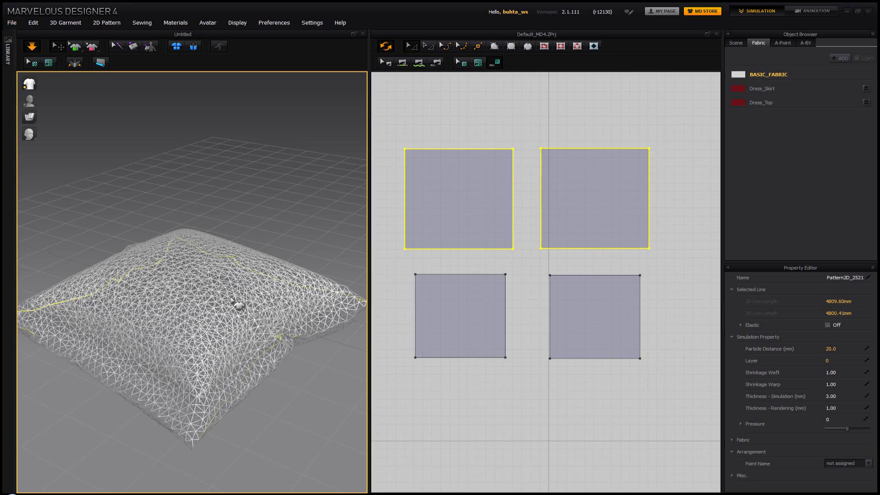
{"action": "right_click_drag", "start_coordinate": [239, 302], "coordinate": [269, 239]}
{"action": "scroll", "coordinate": [240, 246], "scroll_direction": "up", "scroll_amount": 10}
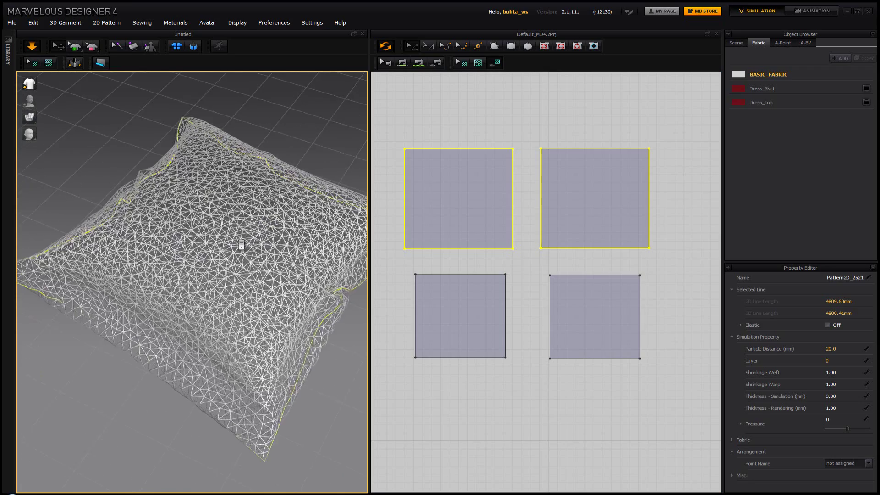
{"action": "scroll", "coordinate": [268, 285], "scroll_direction": "down", "scroll_amount": 5}
{"action": "right_click_drag", "start_coordinate": [265, 290], "coordinate": [264, 315]}
{"action": "scroll", "coordinate": [262, 315], "scroll_direction": "down", "scroll_amount": 5}
{"action": "left_click", "coordinate": [495, 321]}
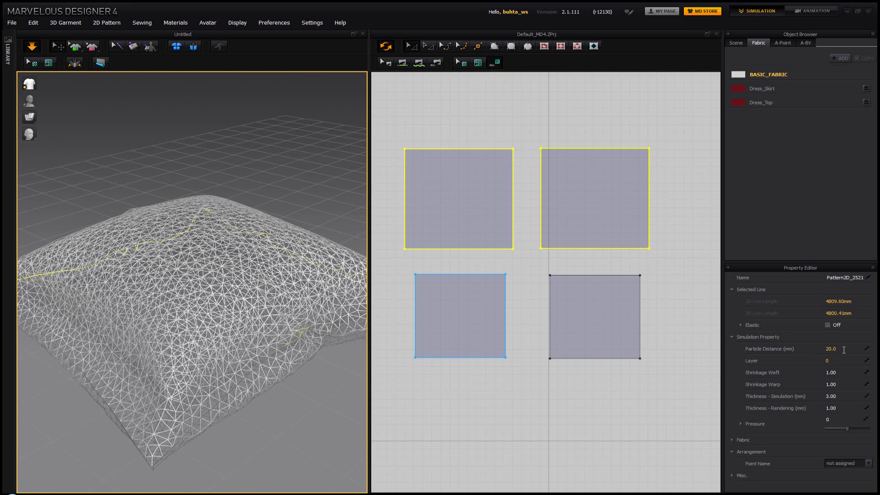
{"action": "key", "text": "shift+w"}
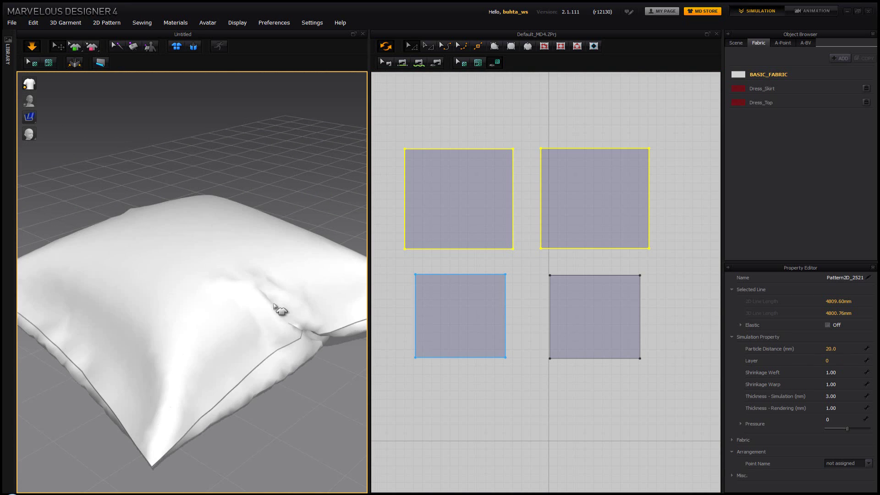
- Set the particle distance of the two large cover patterns to 10 mm for finer wrinkles
{"action": "left_click", "coordinate": [293, 302]}
{"action": "left_click", "coordinate": [838, 350]}
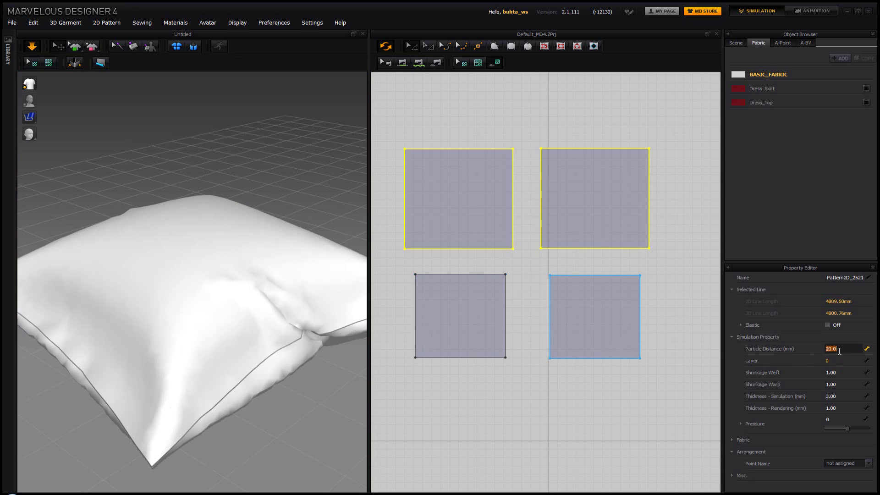
{"action": "key", "text": "Return"}
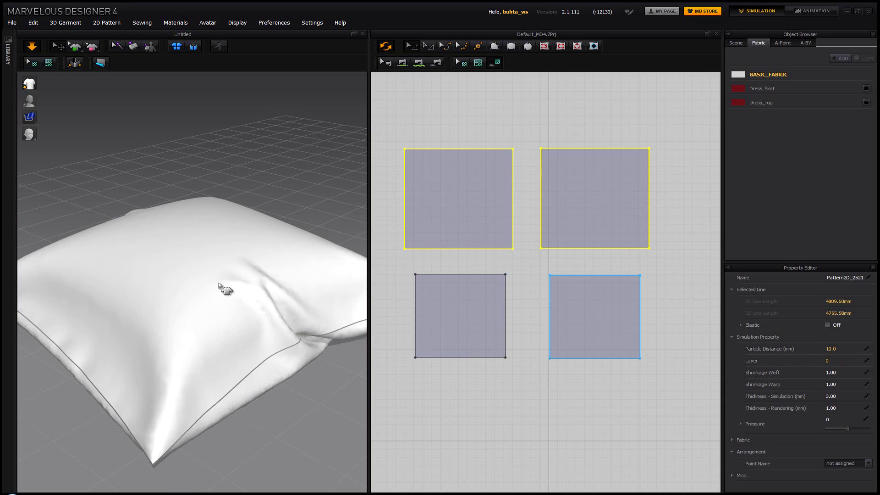
{"action": "right_click_drag", "start_coordinate": [256, 192], "coordinate": [257, 199]}
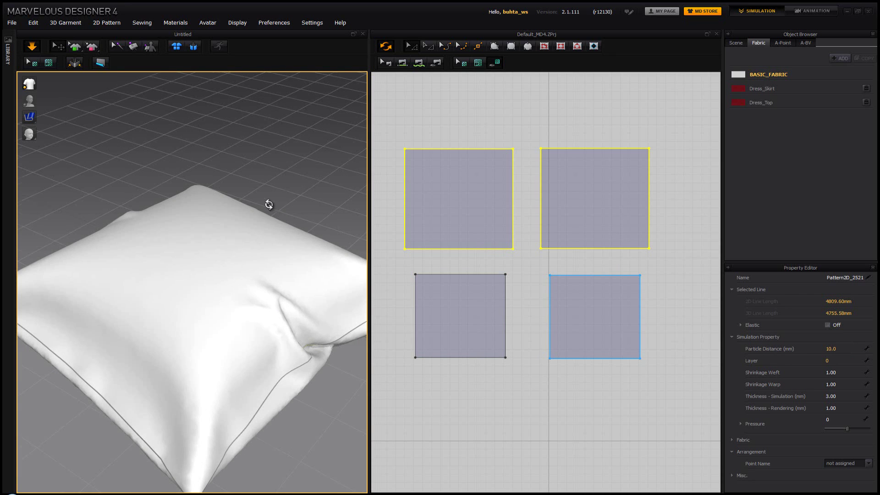
{"action": "right_click_drag", "start_coordinate": [267, 202], "coordinate": [267, 204]}
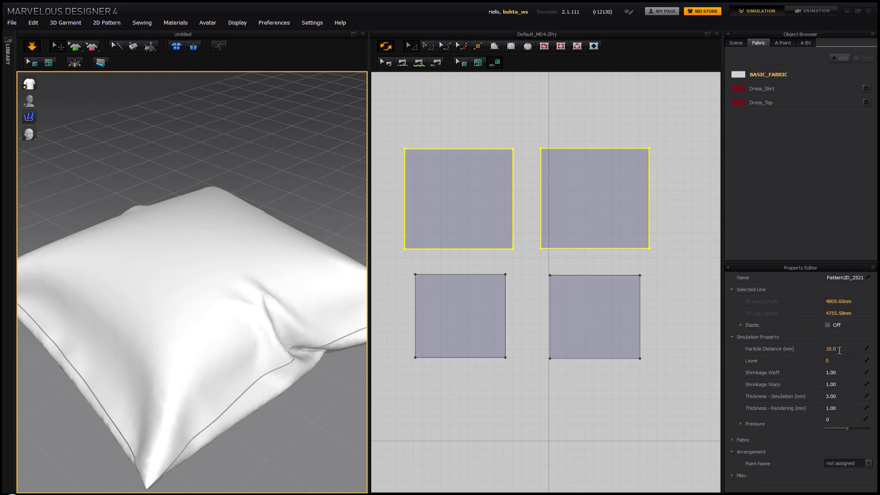
{"action": "right_click_drag", "start_coordinate": [271, 190], "coordinate": [293, 192]}
- Stop and restart the simulation, and pull the cover fabric near the front corner to reshape its folds
{"action": "key", "text": "space"}
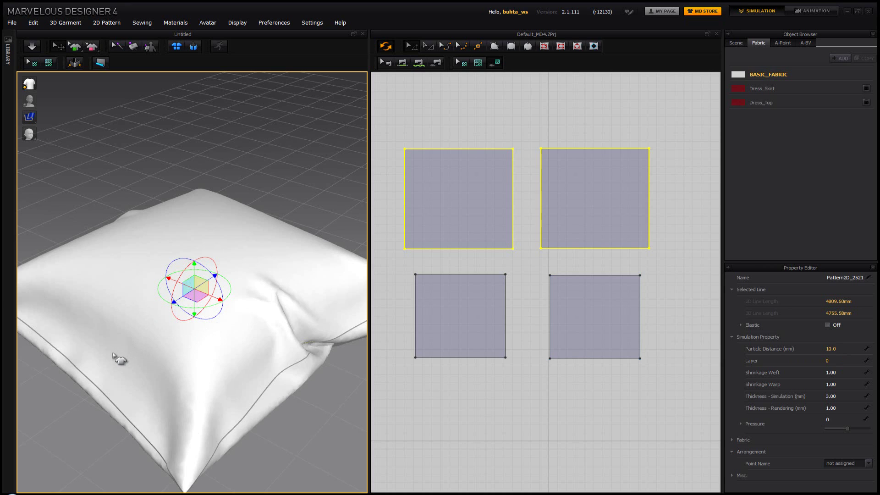
{"action": "key", "text": "space"}
{"action": "left_click_drag", "start_coordinate": [99, 357], "coordinate": [196, 369]}
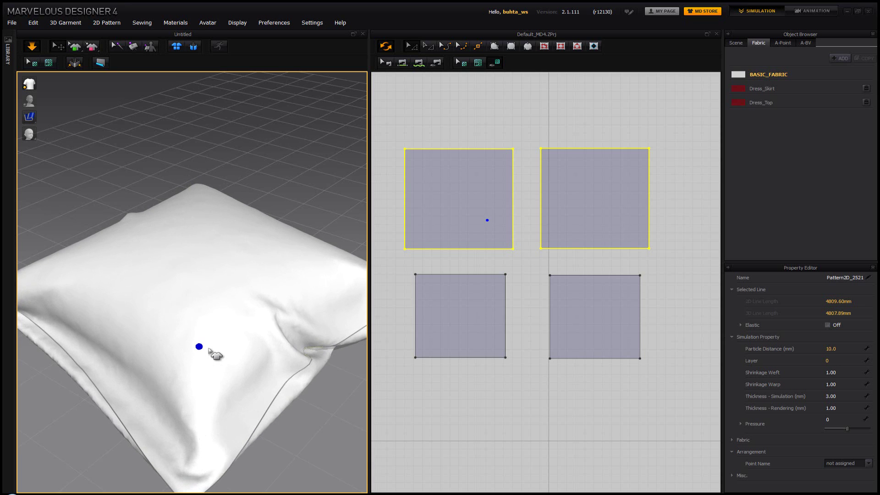
{"action": "mouse_move", "coordinate": [310, 407]}
{"action": "right_mouse_down"}
{"action": "mouse_move", "coordinate": [297, 396]}
{"action": "mouse_move", "coordinate": [311, 401]}
{"action": "right_mouse_up"}
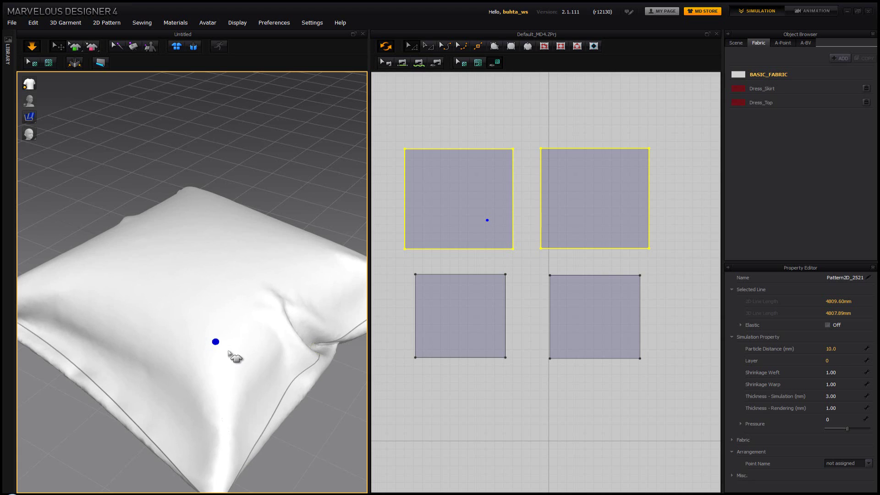
- Pin a point on the front cover near its front corner and lower the pin to crease the fabric
{"action": "left_click", "coordinate": [229, 341]}
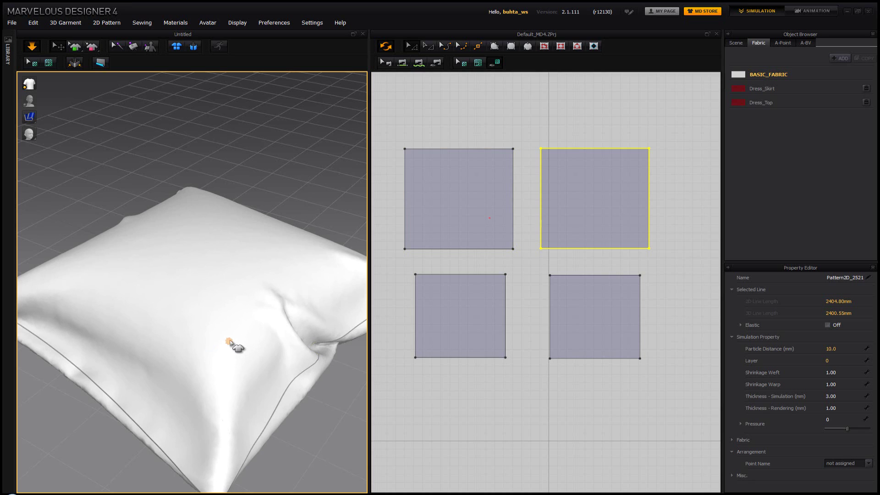
{"action": "key", "text": "Escape"}
{"action": "left_click", "coordinate": [229, 342]}
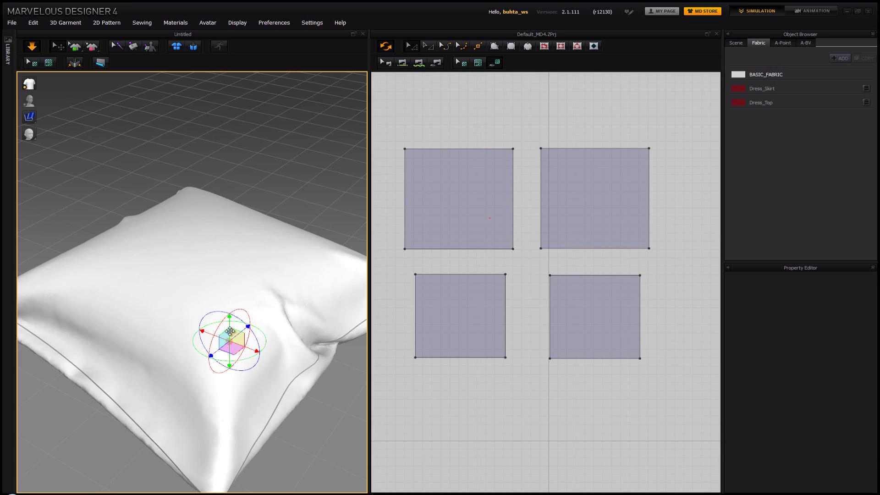
{"action": "left_click_drag", "start_coordinate": [230, 325], "coordinate": [220, 389]}
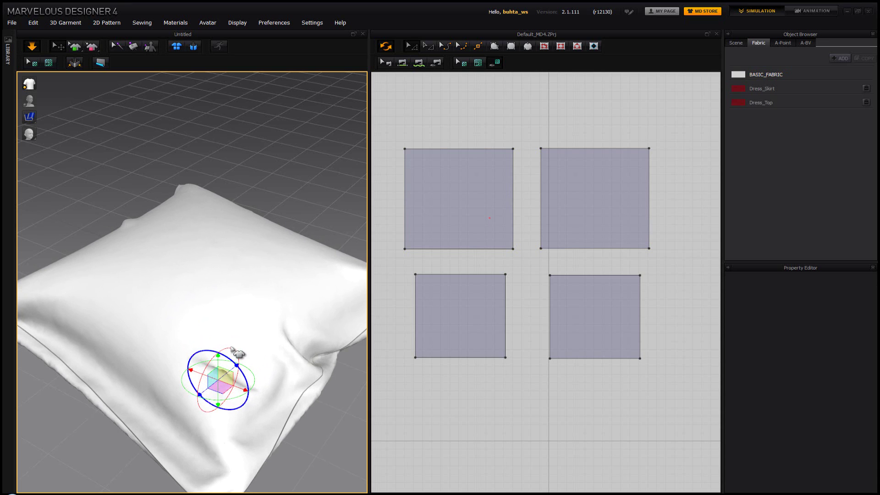
{"action": "right_click_drag", "start_coordinate": [223, 299], "coordinate": [206, 337]}
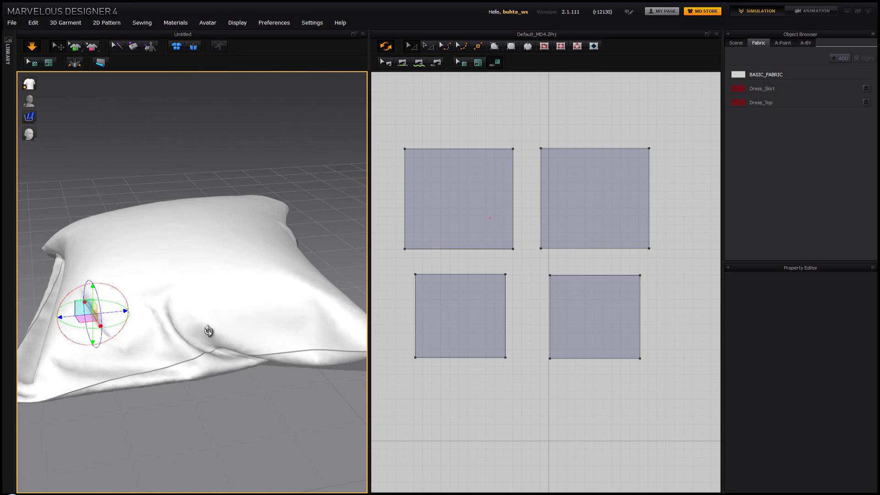
- Pin a point on the upper part of the front cover and pull the nearby fabric inward to form a fold
{"action": "left_click", "coordinate": [227, 206]}
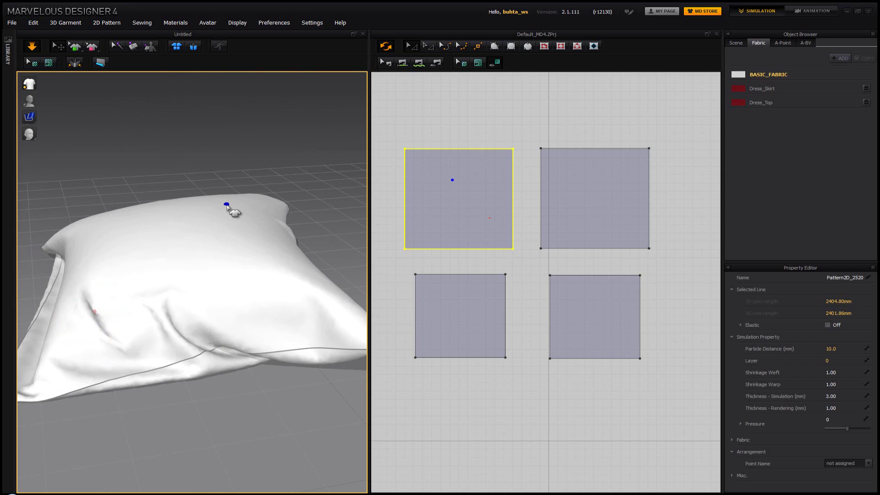
{"action": "left_click_drag", "start_coordinate": [222, 216], "coordinate": [219, 229]}
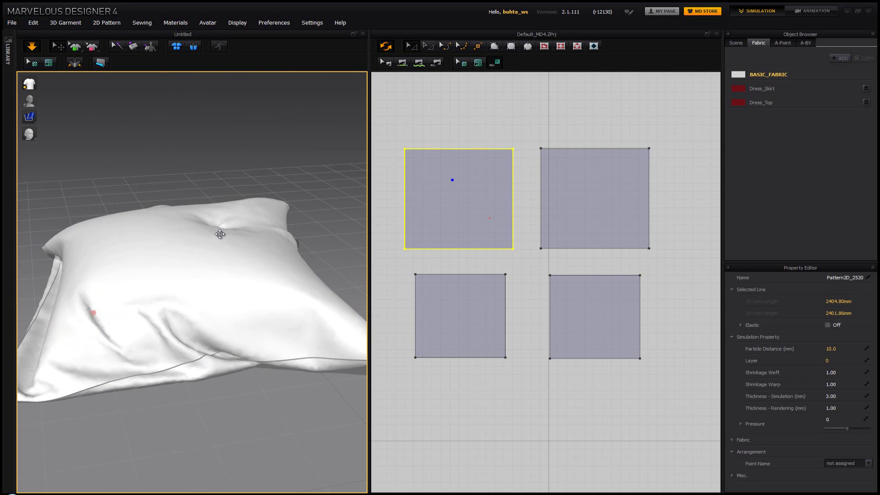
{"action": "right_click_drag", "start_coordinate": [226, 186], "coordinate": [220, 198]}
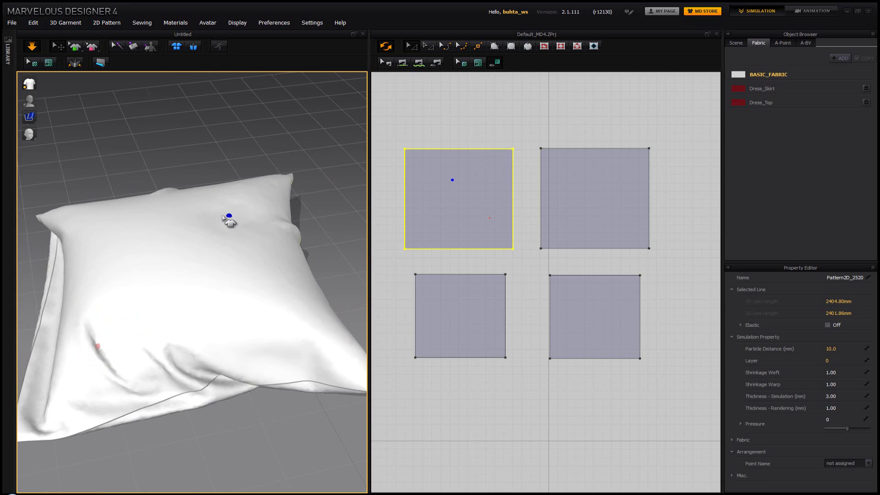
{"action": "key", "text": "Escape"}
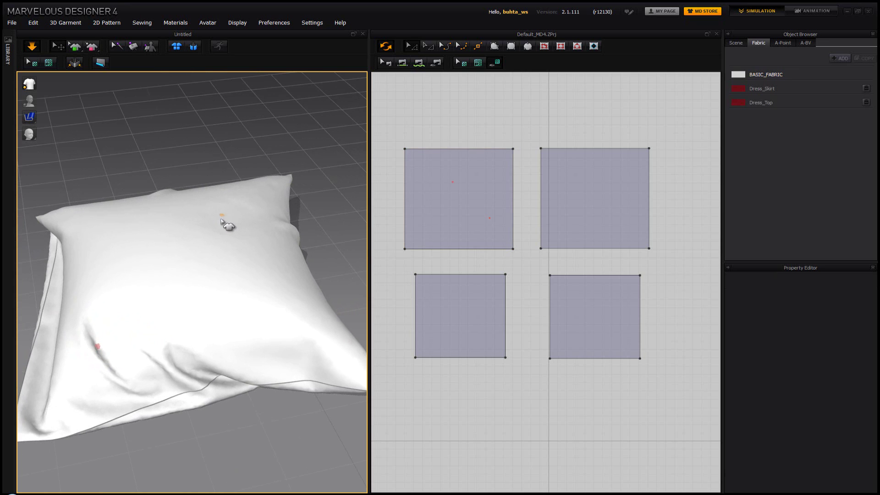
{"action": "left_click_drag", "start_coordinate": [220, 225], "coordinate": [211, 244]}
{"action": "right_click_drag", "start_coordinate": [236, 281], "coordinate": [180, 246]}
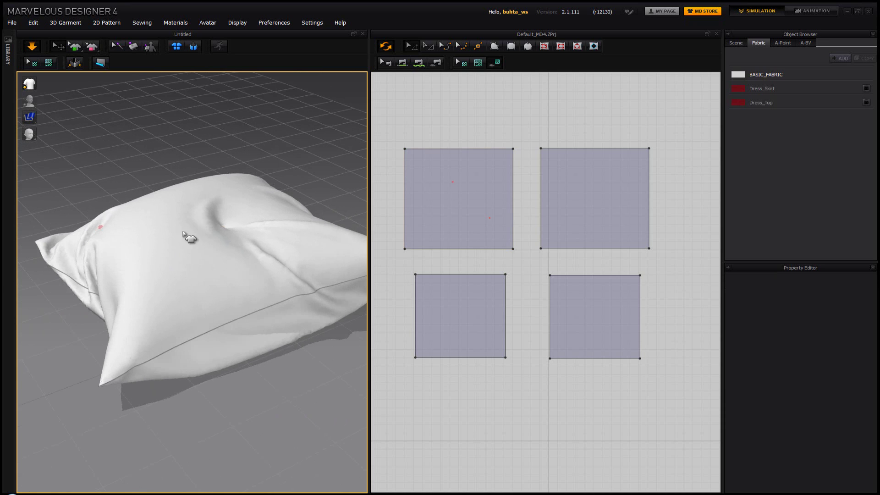
- Pin a second point near the middle of the front cover and pull the fabric beside it into a deeper crease
{"action": "right_click_drag", "start_coordinate": [245, 210], "coordinate": [232, 233]}
{"action": "left_click_drag", "start_coordinate": [240, 233], "coordinate": [240, 236]}
{"action": "left_click", "coordinate": [192, 229]}
{"action": "left_click_drag", "start_coordinate": [199, 233], "coordinate": [215, 246]}
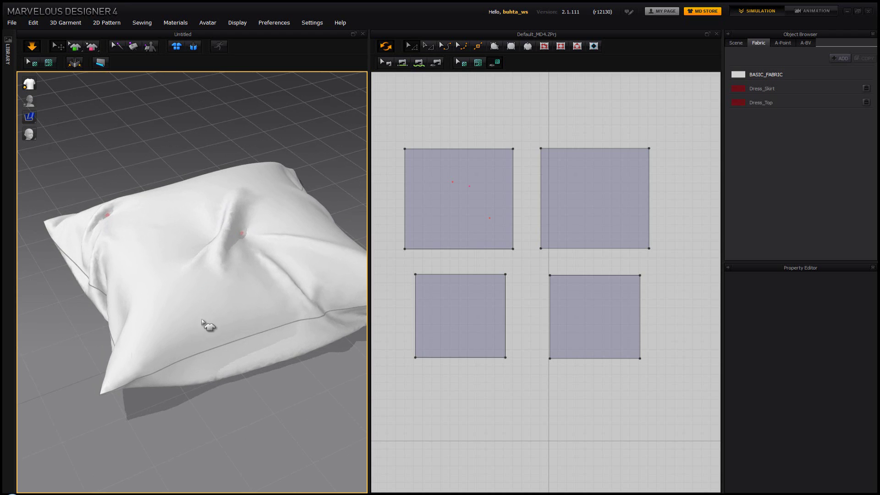
- Pull the back cover fabric upward at three points along the seam to create side folds
{"action": "left_click_drag", "start_coordinate": [234, 364], "coordinate": [221, 335]}
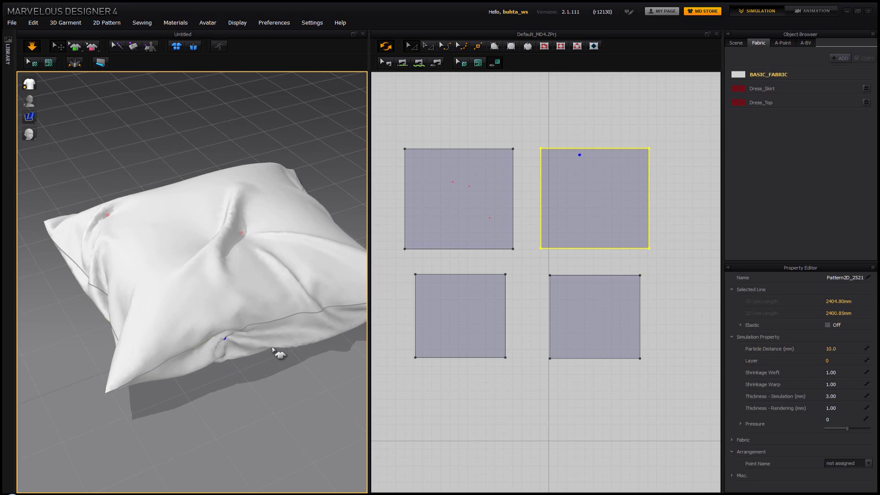
{"action": "left_click_drag", "start_coordinate": [299, 345], "coordinate": [288, 326]}
{"action": "left_click_drag", "start_coordinate": [188, 376], "coordinate": [177, 357]}
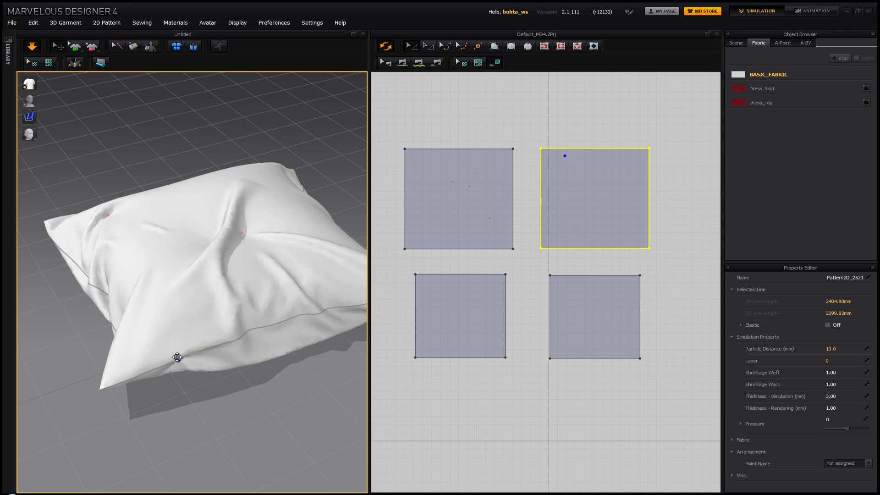
{"action": "right_click_drag", "start_coordinate": [205, 373], "coordinate": [205, 372]}
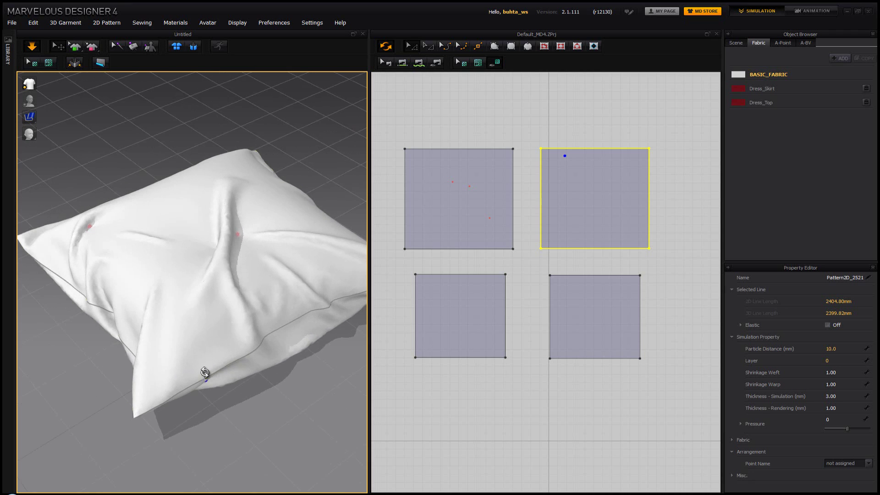
- Pin two points on the front cover beside the near corner and seam, and pull the fabric into a long diagonal fold
{"action": "left_click", "coordinate": [159, 359]}
{"action": "left_click_drag", "start_coordinate": [166, 364], "coordinate": [202, 380]}
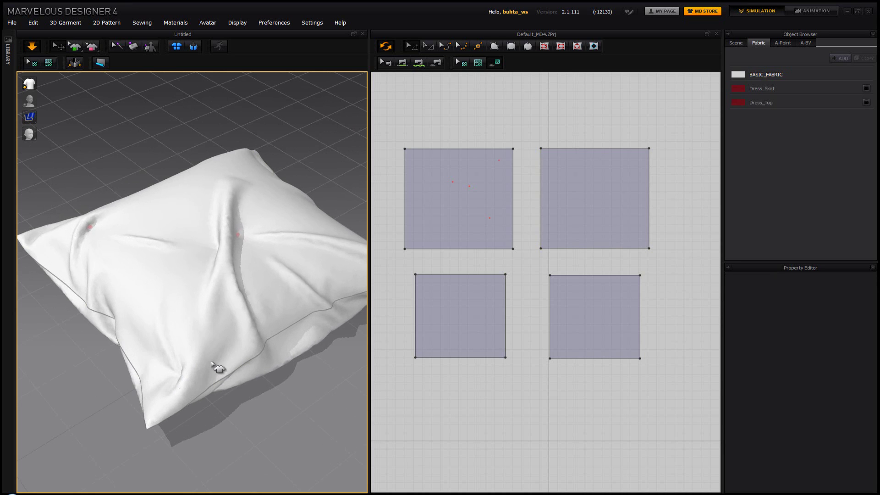
{"action": "left_click", "coordinate": [217, 340]}
{"action": "left_click_drag", "start_coordinate": [217, 340], "coordinate": [208, 333]}
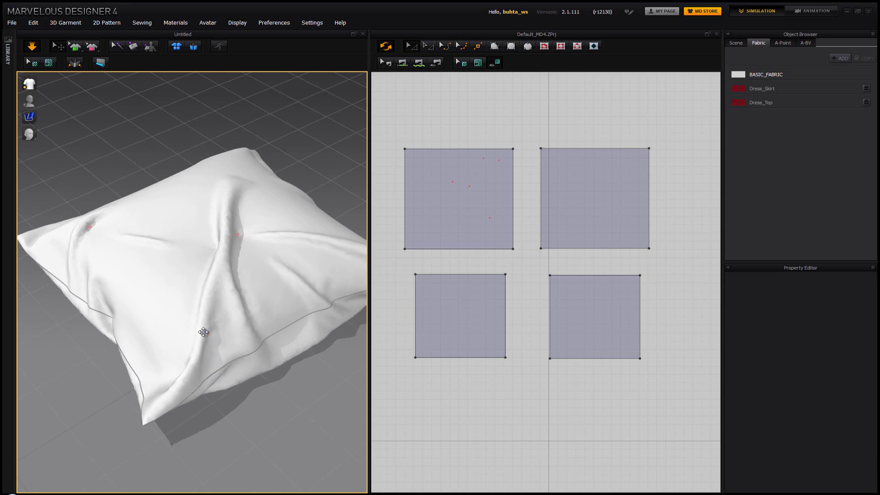
{"action": "right_click_drag", "start_coordinate": [202, 344], "coordinate": [299, 327]}
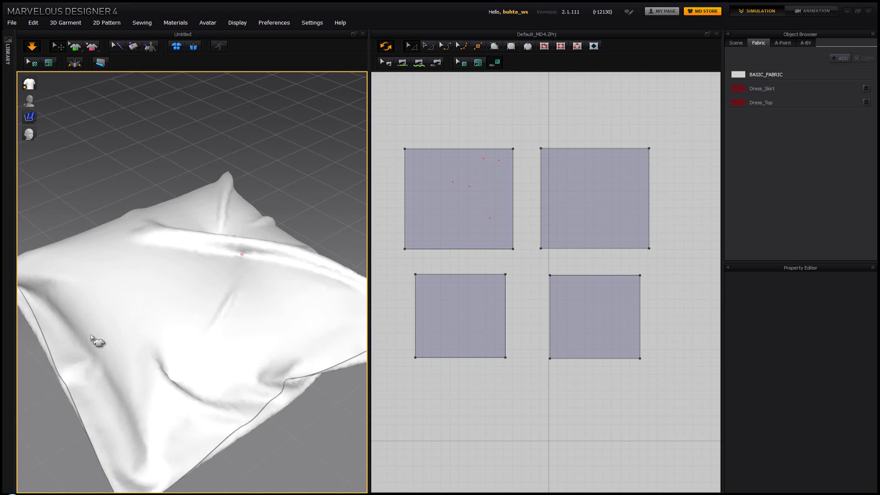
- Pull the front cover inward near its opposite edge to gather folds, and stop the simulation
{"action": "left_click", "coordinate": [115, 318]}
{"action": "left_click_drag", "start_coordinate": [124, 314], "coordinate": [126, 313]}
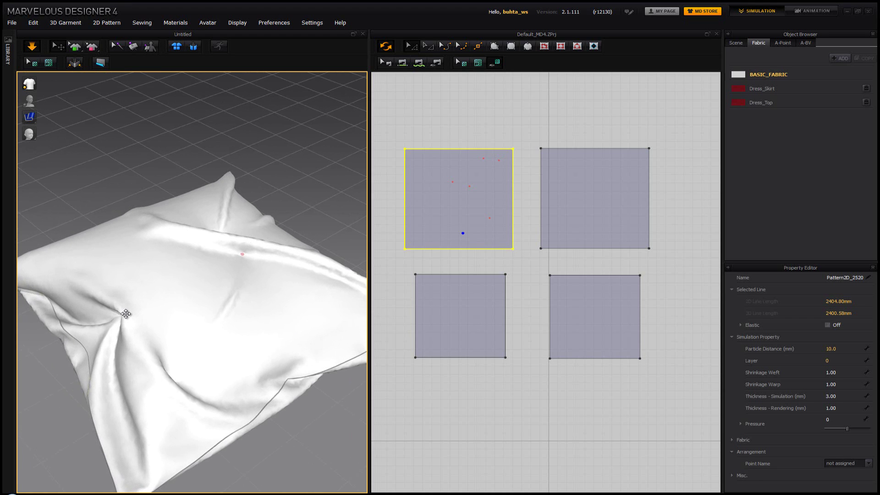
{"action": "key", "text": "space"}
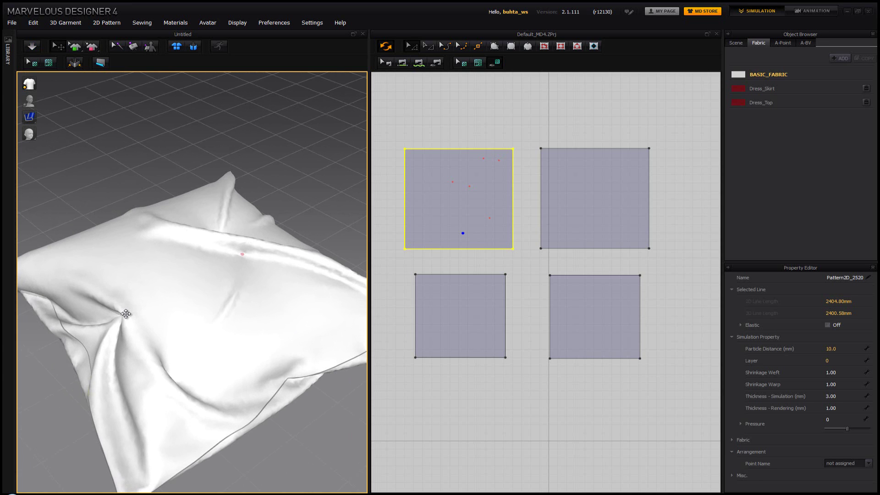
- Clear the pins from the cover and examine its folds from several angles
{"action": "left_click", "coordinate": [307, 192]}
{"action": "right_click_drag", "start_coordinate": [307, 195], "coordinate": [321, 242]}
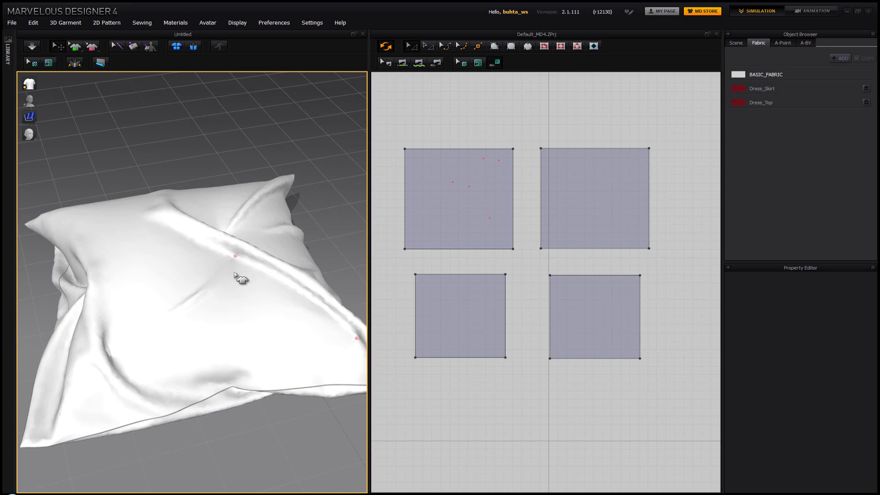
{"action": "scroll", "coordinate": [237, 277], "scroll_direction": "up", "scroll_amount": 2}
{"action": "scroll", "coordinate": [237, 277], "scroll_direction": "down", "scroll_amount": 2}
{"action": "right_click_drag", "start_coordinate": [240, 275], "coordinate": [226, 278]}
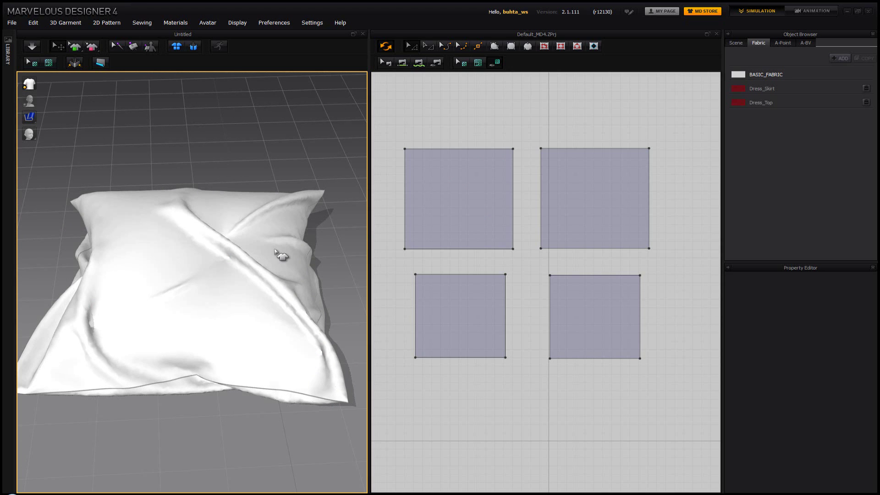
{"action": "left_click_drag", "start_coordinate": [281, 256], "coordinate": [254, 271]}
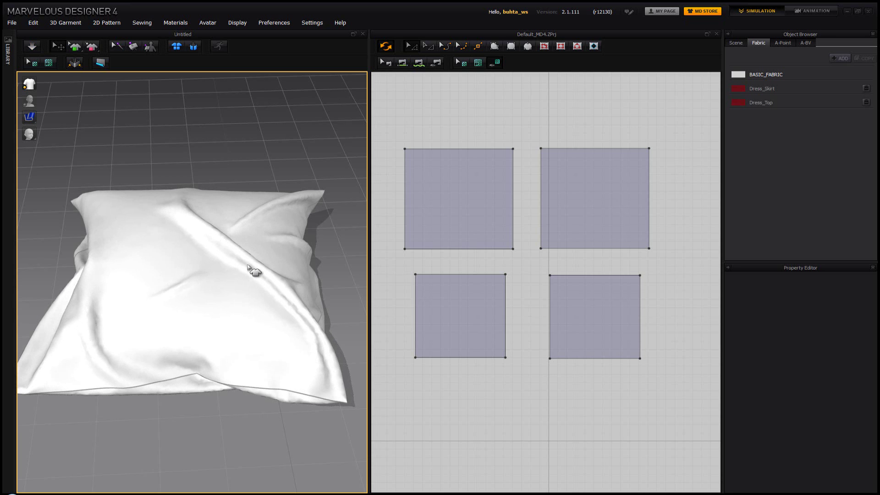
{"action": "right_click_drag", "start_coordinate": [247, 263], "coordinate": [227, 273]}
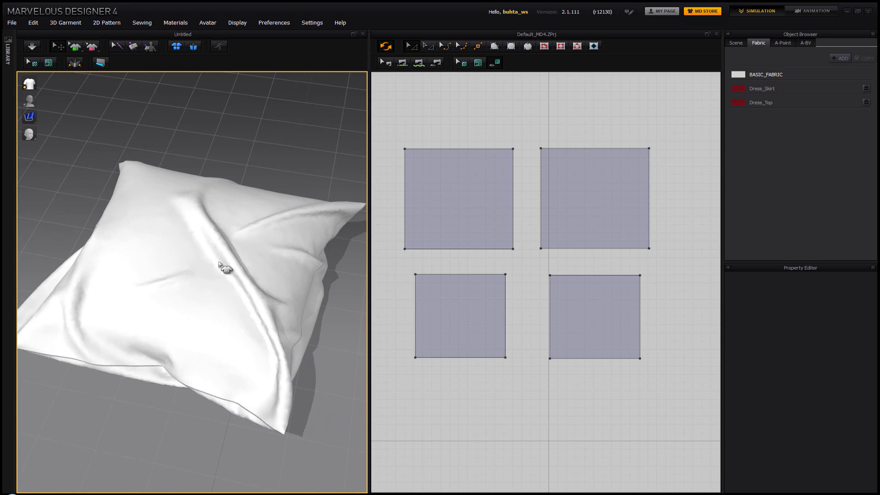
{"action": "right_click_drag", "start_coordinate": [249, 263], "coordinate": [290, 274]}
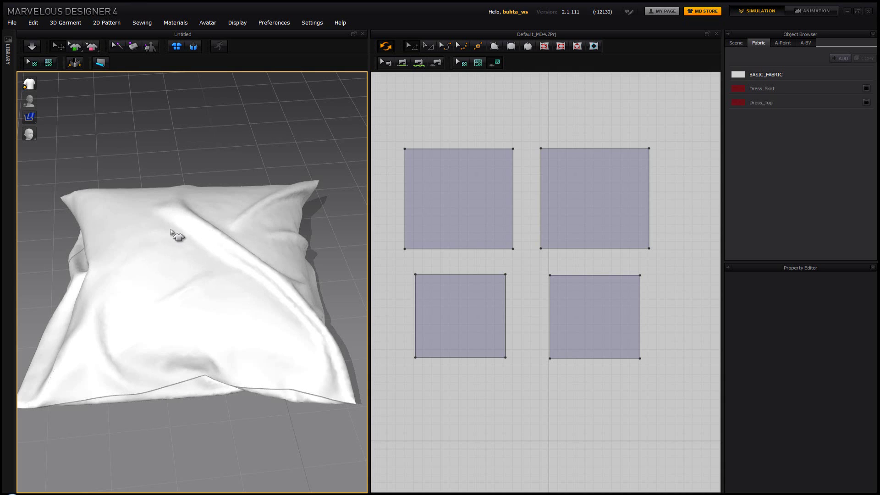
- Examine the cover's surface detail up close and check the particle distance of the front cover pattern
{"action": "key", "text": "shift+w"}
{"action": "right_click_drag", "start_coordinate": [280, 246], "coordinate": [235, 233]}
{"action": "scroll", "coordinate": [210, 282], "scroll_direction": "up", "scroll_amount": 3}
{"action": "scroll", "coordinate": [210, 281], "scroll_direction": "up", "scroll_amount": 2}
{"action": "scroll", "coordinate": [211, 287], "scroll_direction": "down", "scroll_amount": 4}
{"action": "key", "text": "shift+w"}
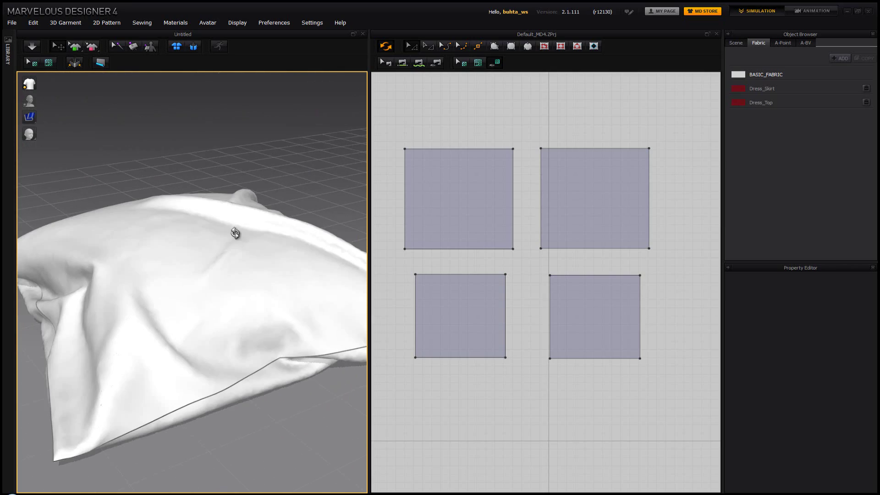
{"action": "left_click", "coordinate": [468, 200]}
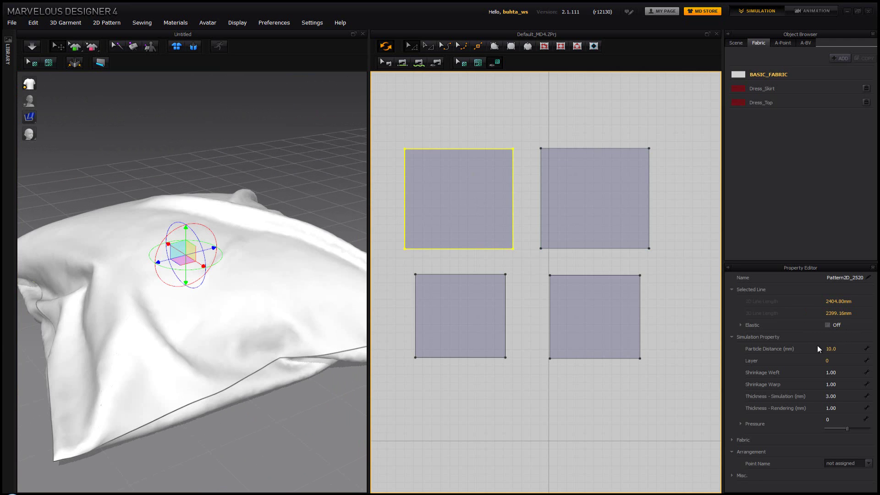
{"action": "left_click", "coordinate": [291, 173]}
{"action": "right_click_drag", "start_coordinate": [291, 172], "coordinate": [251, 170]}
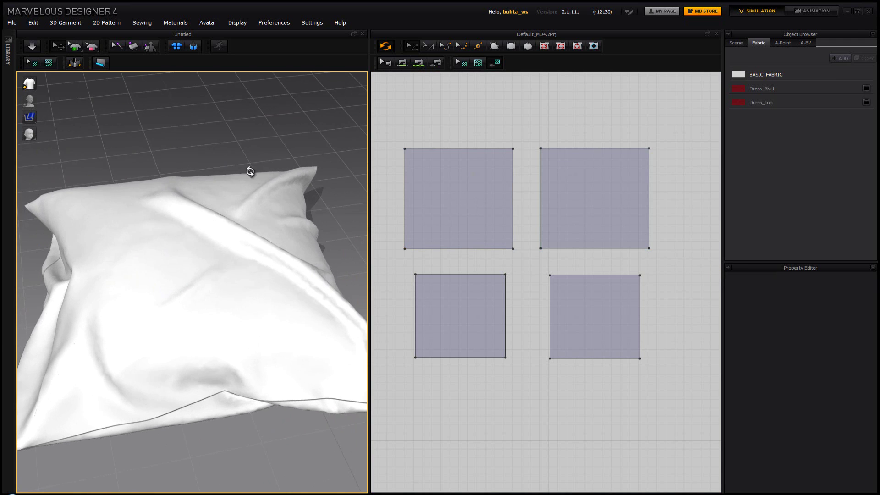
{"action": "scroll", "coordinate": [252, 176], "scroll_direction": "down", "scroll_amount": 5}
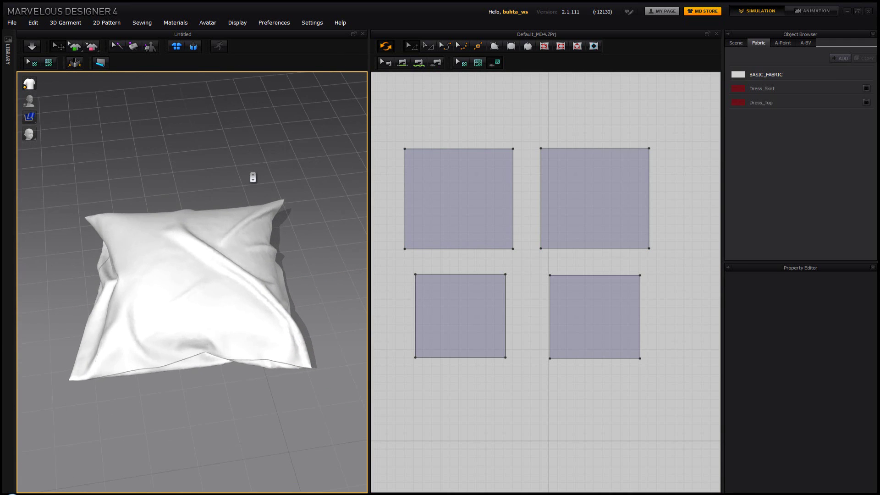
- Export all patterns to Shared Folder as the OBJ file Pillow_Export_01, using the cm (DAZ Studio) scale
{"action": "left_click", "coordinate": [14, 25]}
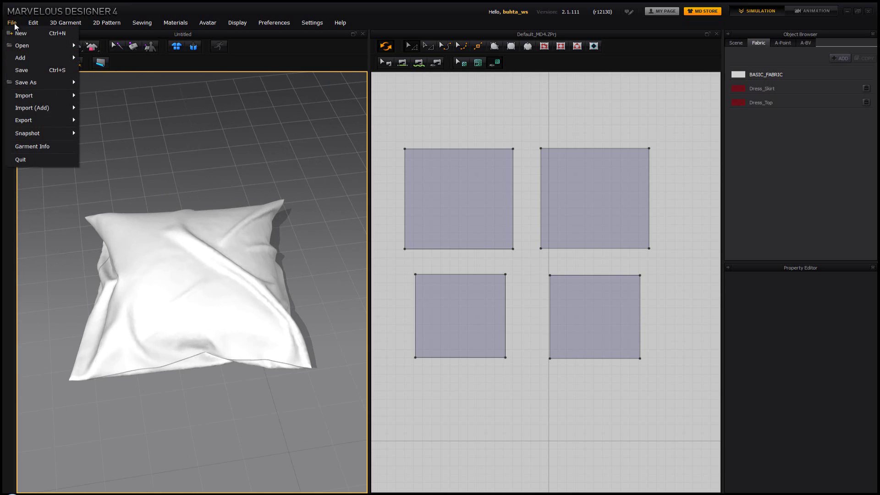
{"action": "mouse_move", "coordinate": [58, 121]}
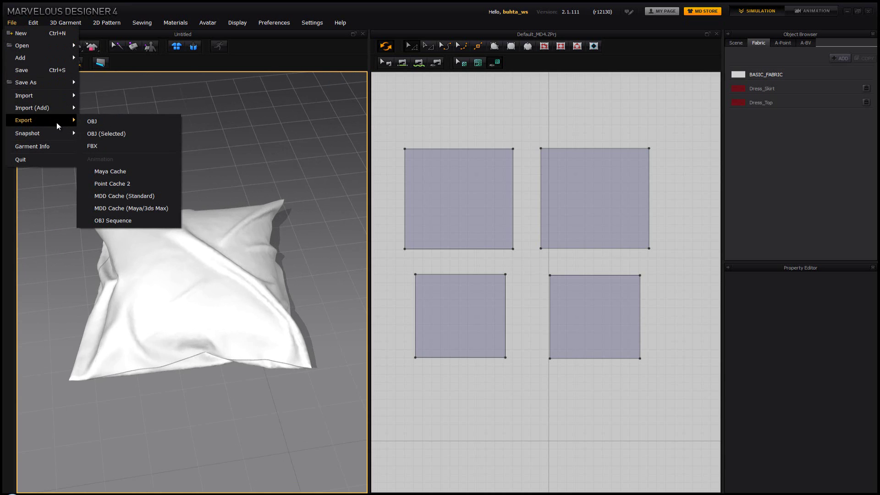
{"action": "left_click", "coordinate": [121, 124]}
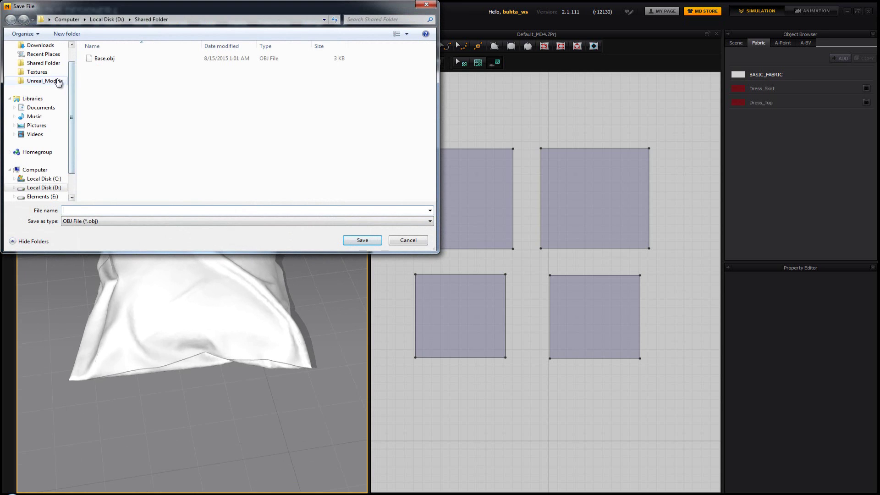
{"action": "left_click", "coordinate": [52, 63]}
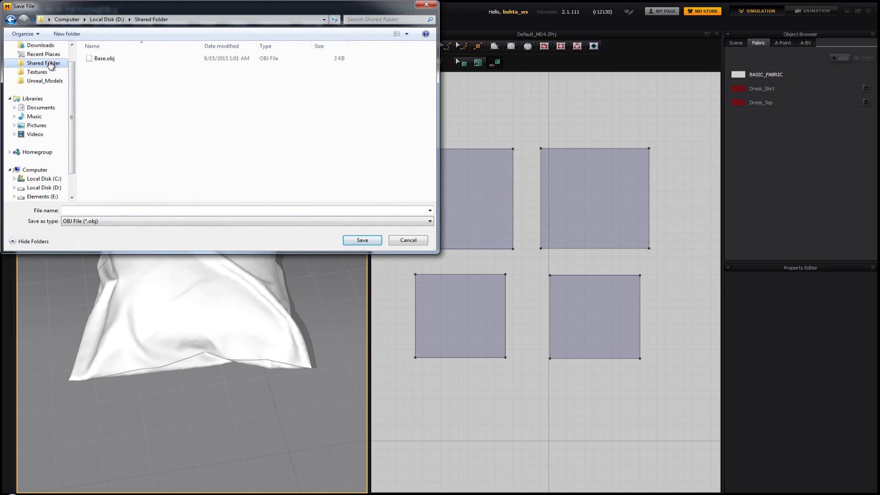
{"action": "left_click", "coordinate": [149, 221]}
{"action": "left_click", "coordinate": [147, 221]}
{"action": "left_click", "coordinate": [146, 209]}
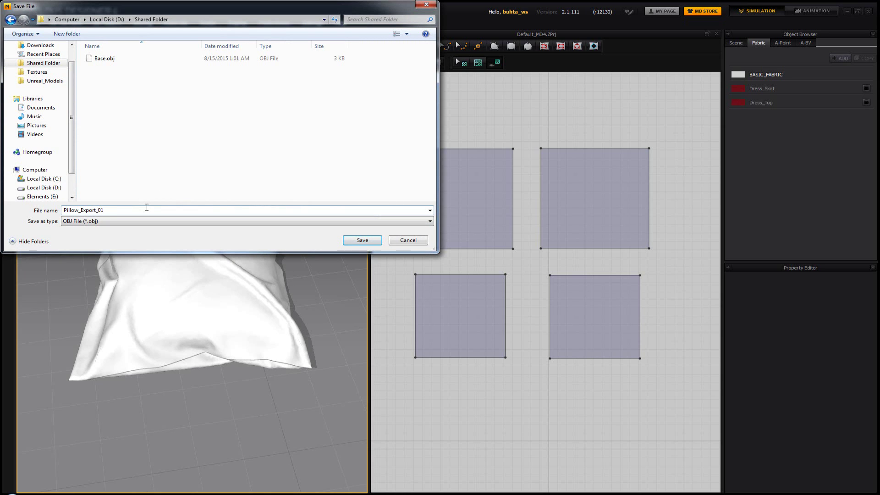
{"action": "left_click", "coordinate": [356, 239]}
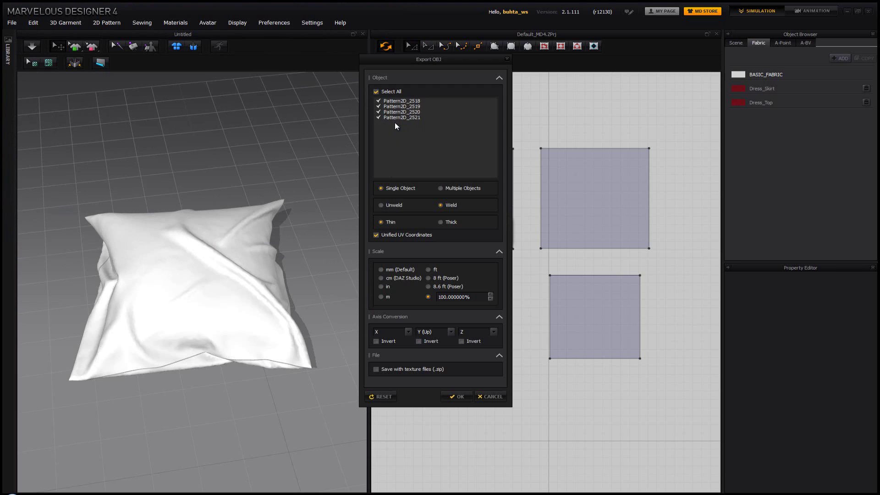
{"action": "left_click", "coordinate": [382, 278]}
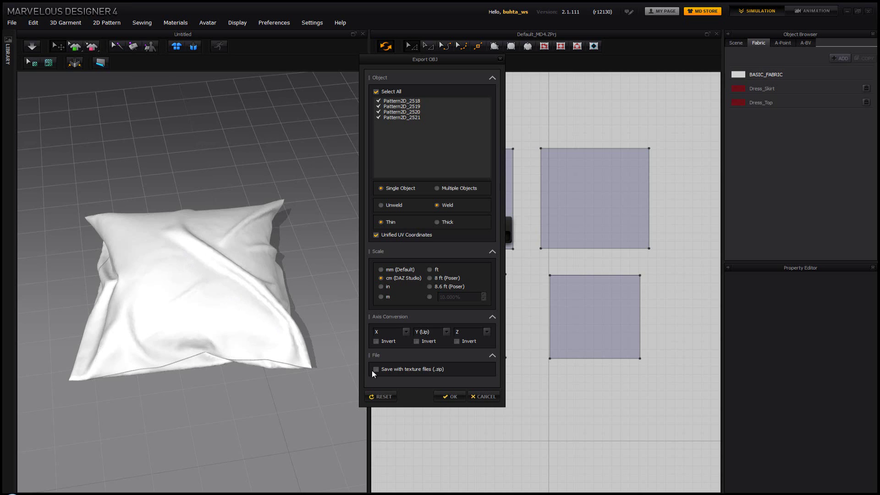
{"action": "left_click", "coordinate": [450, 397]}
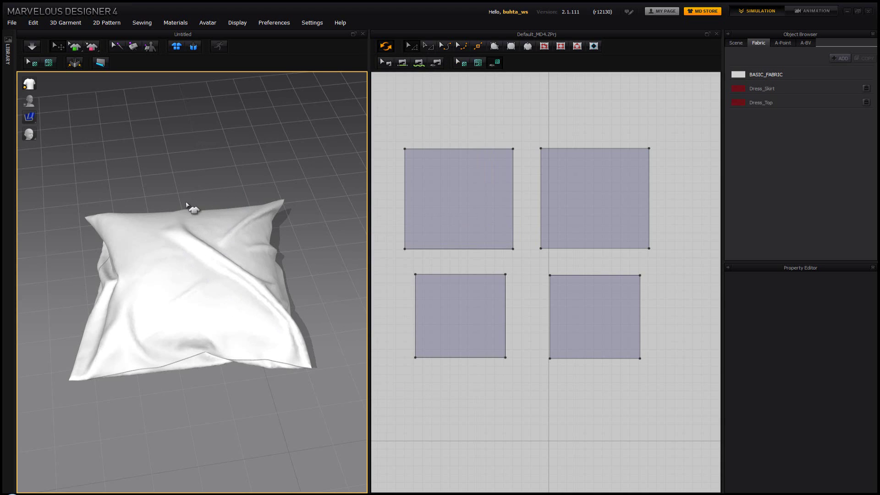
- View the bench-shaped base model beside the cushions in 3ds Max and return to the pillow in Marvelous Designer
{"action": "right_click_drag", "start_coordinate": [189, 196], "coordinate": [199, 225]}
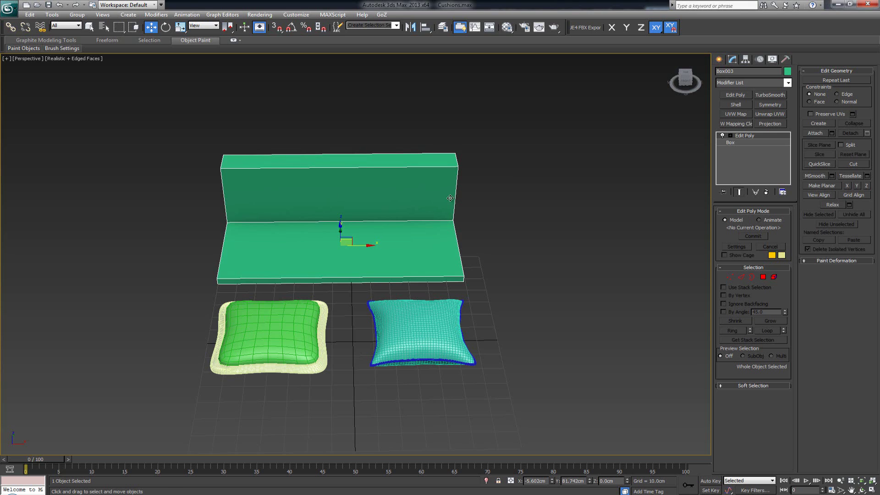
{"action": "mouse_move", "coordinate": [259, 219]}
{"action": "middle_mouse_down", "text": "alt"}
{"action": "mouse_move", "coordinate": [286, 212]}
{"action": "mouse_move", "coordinate": [264, 223]}
{"action": "middle_mouse_up", "text": "alt"}
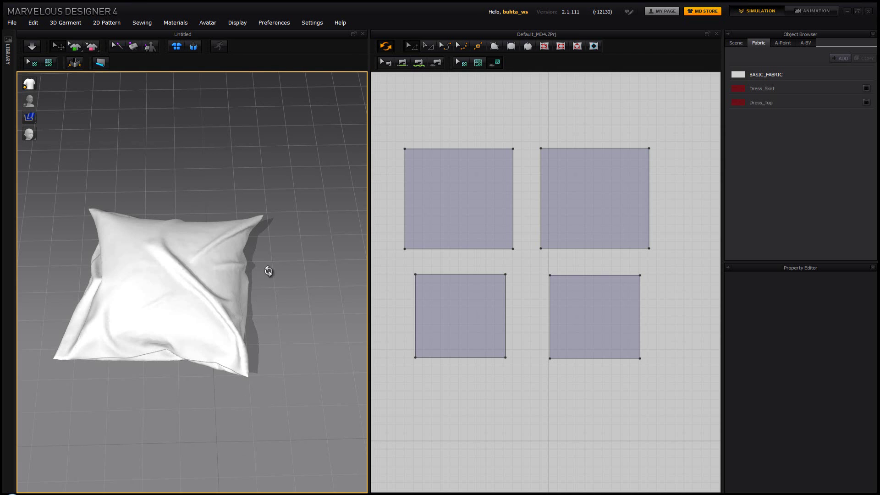
{"action": "right_click_drag", "start_coordinate": [265, 269], "coordinate": [328, 232]}
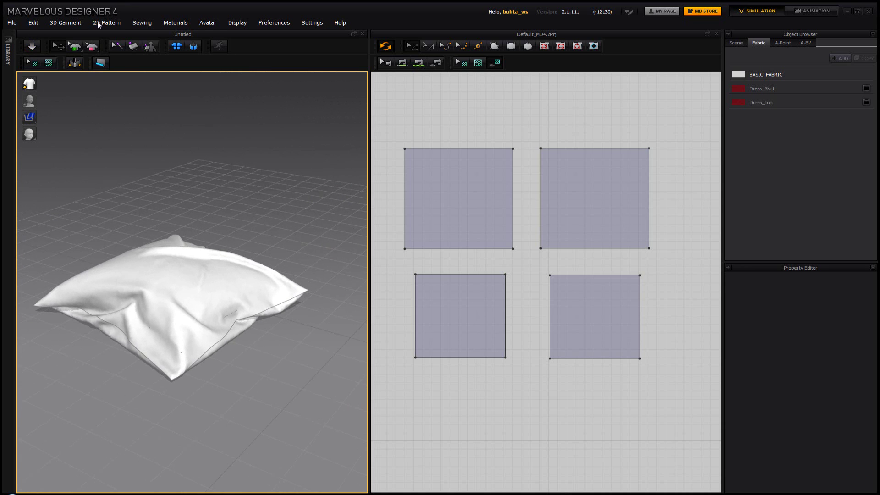
- Import Base.obj from Shared Folder as an avatar, using the cm (DAZ Studio) scale
{"action": "left_click", "coordinate": [11, 23]}
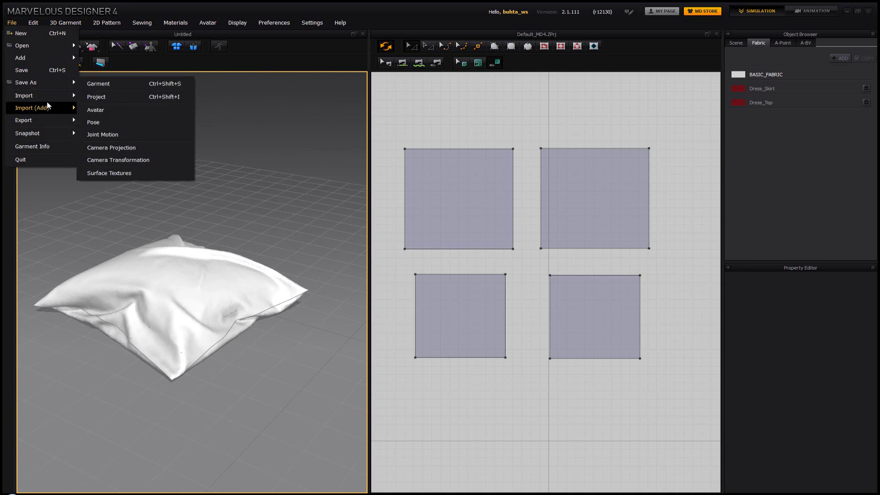
{"action": "mouse_move", "coordinate": [43, 95]}
{"action": "left_click", "coordinate": [98, 100]}
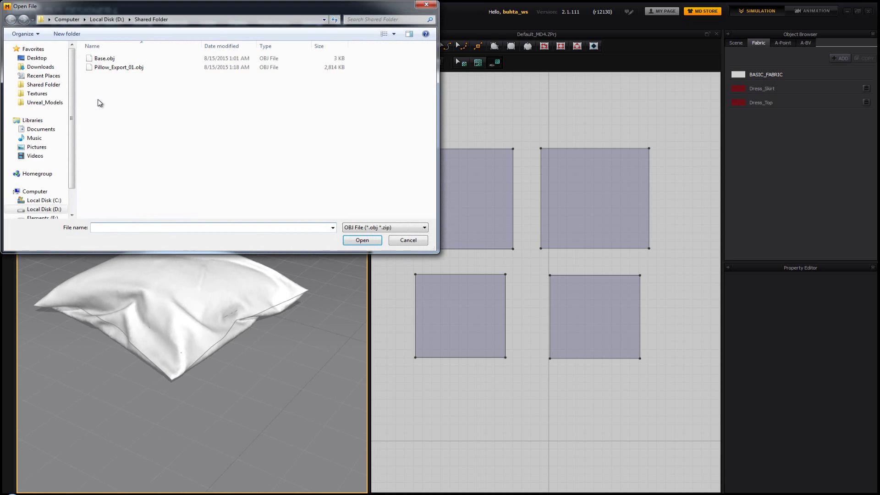
{"action": "left_click", "coordinate": [114, 60]}
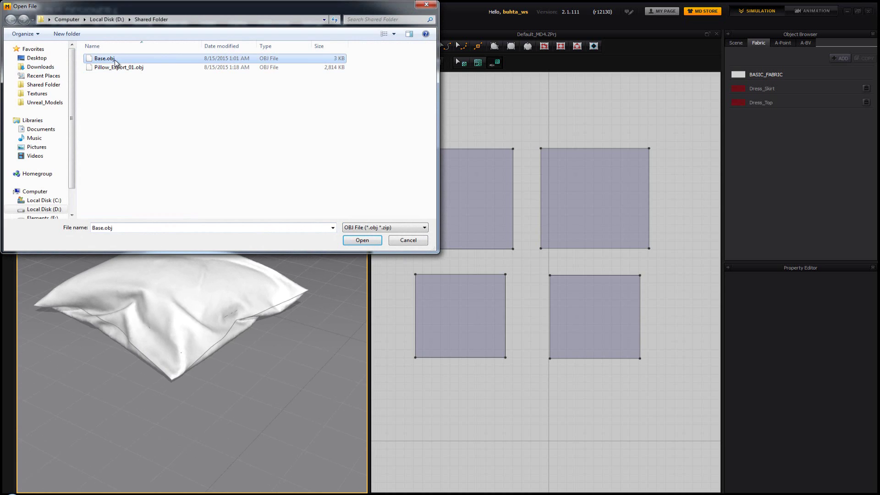
{"action": "double_click", "coordinate": [114, 60]}
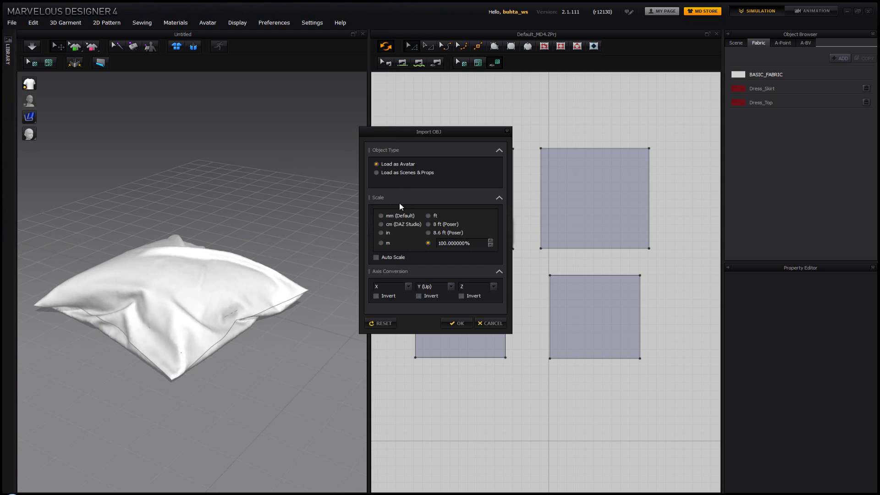
{"action": "left_click", "coordinate": [403, 227]}
{"action": "left_click", "coordinate": [455, 323]}
- Select all four pillow patterns, move the pillow over one end of the green seat, and tilt it toward the backrest
{"action": "right_click_drag", "start_coordinate": [211, 226], "coordinate": [266, 266]}
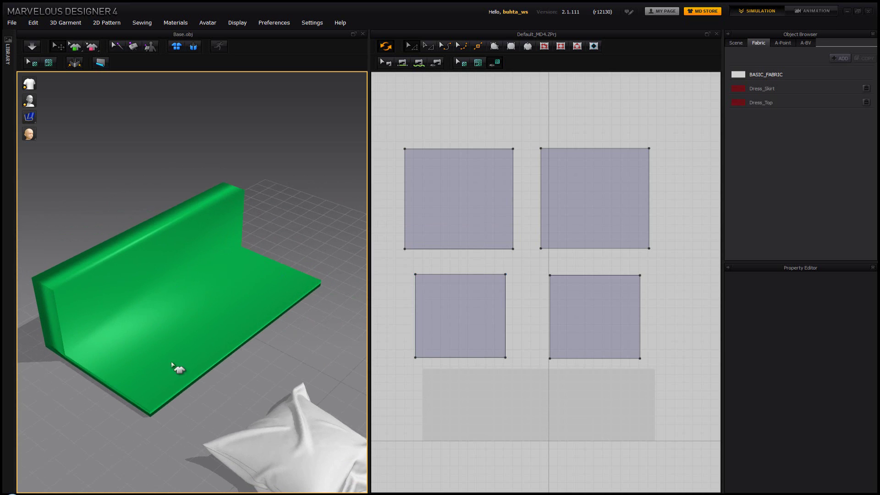
{"action": "middle_click_drag", "start_coordinate": [199, 316], "coordinate": [181, 287]}
{"action": "mouse_move", "coordinate": [181, 287]}
{"action": "right_mouse_down"}
{"action": "mouse_move", "coordinate": [177, 279]}
{"action": "mouse_move", "coordinate": [167, 295]}
{"action": "right_mouse_up"}
{"action": "right_click_drag", "start_coordinate": [246, 232], "coordinate": [202, 232]}
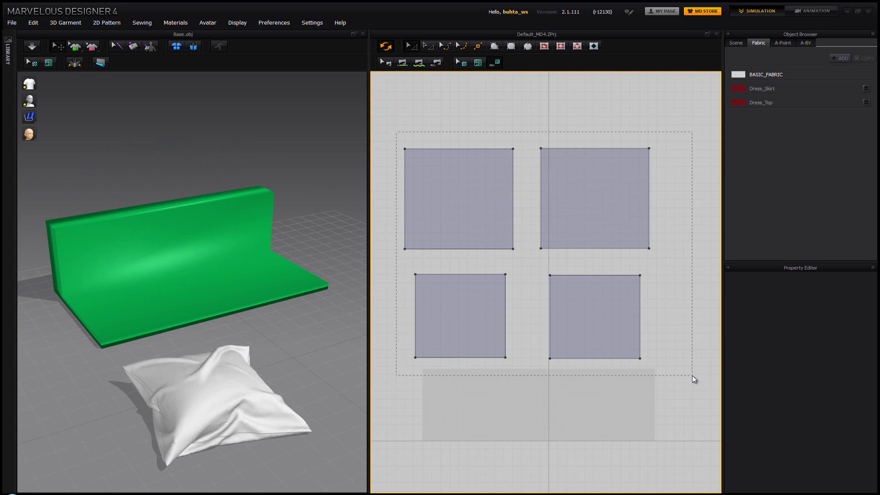
{"action": "left_click_drag", "start_coordinate": [692, 375], "coordinate": [692, 376]}
{"action": "left_click_drag", "start_coordinate": [211, 373], "coordinate": [213, 306]}
{"action": "right_click_drag", "start_coordinate": [213, 307], "coordinate": [249, 324]}
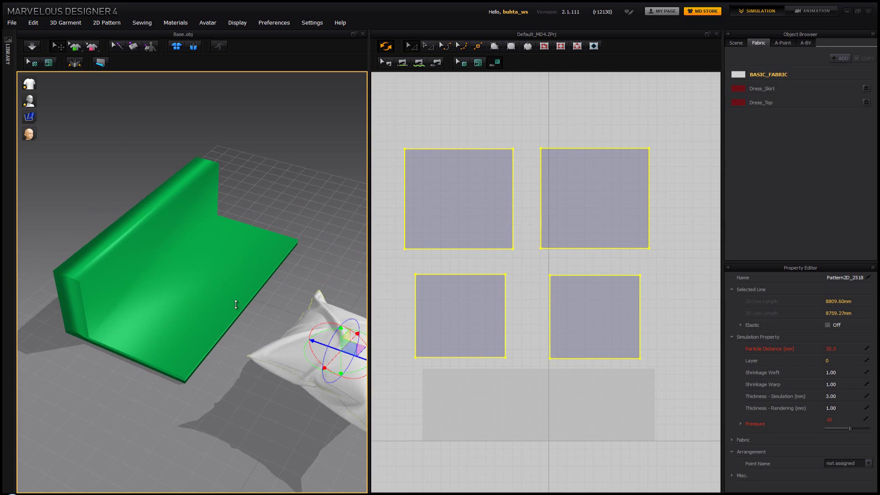
{"action": "key", "text": "ctrl+z"}
{"action": "left_click_drag", "start_coordinate": [143, 268], "coordinate": [169, 253]}
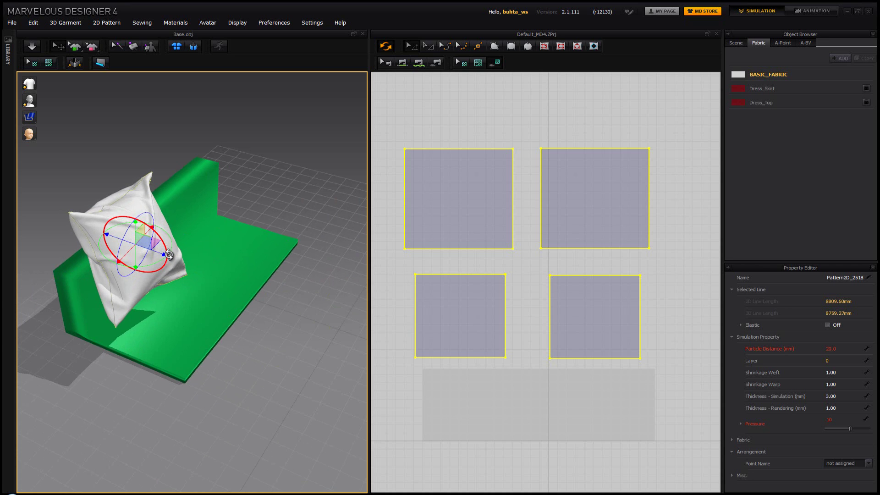
- Lower the pillow onto the seat and simulate it until it leans against the backrest
{"action": "right_click_drag", "start_coordinate": [175, 264], "coordinate": [212, 209]}
{"action": "left_click_drag", "start_coordinate": [135, 198], "coordinate": [136, 234]}
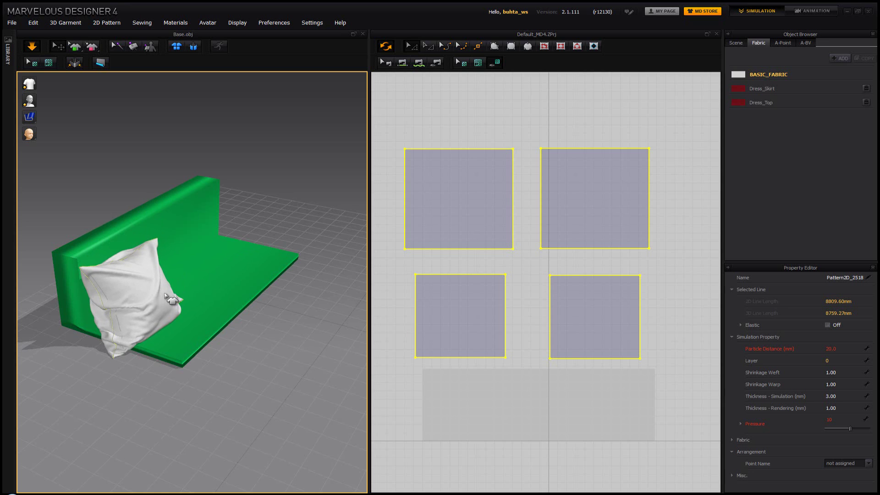
{"action": "key", "text": "space"}
{"action": "right_click_drag", "start_coordinate": [195, 295], "coordinate": [261, 383]}
{"action": "middle_click_drag", "start_coordinate": [261, 383], "coordinate": [282, 261]}
{"action": "right_click_drag", "start_coordinate": [204, 330], "coordinate": [167, 339]}
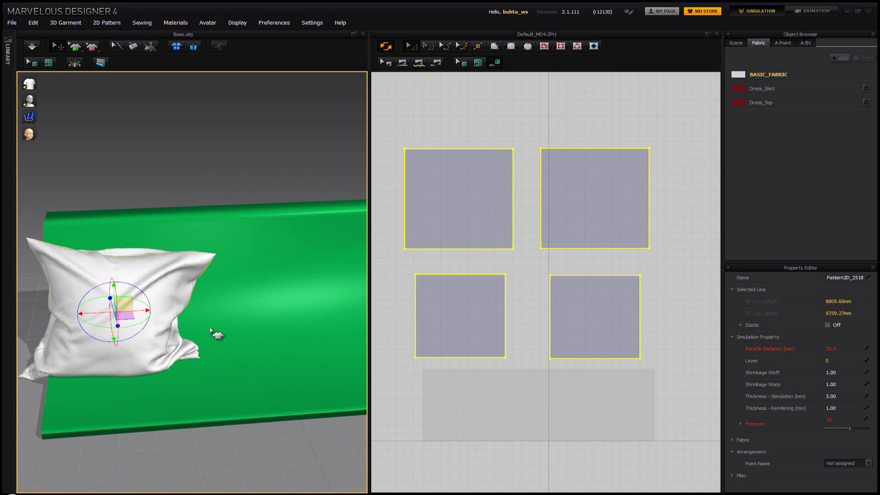
- Duplicate the pillow's four patterns and place the copies beside the originals in the 2D pattern layout
{"action": "scroll", "coordinate": [249, 321], "scroll_direction": "down", "scroll_amount": 5}
{"action": "scroll", "coordinate": [462, 282], "scroll_direction": "down", "scroll_amount": 4}
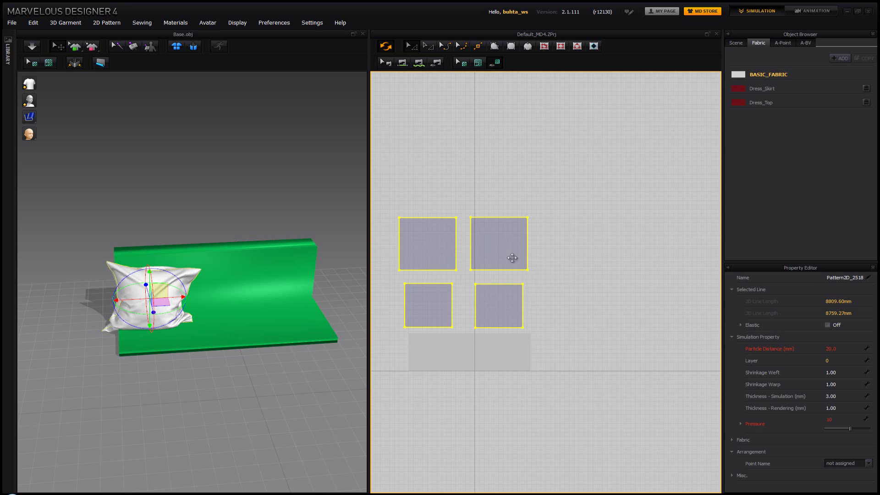
{"action": "key", "text": "ctrl+v"}
{"action": "left_click", "coordinate": [628, 274]}
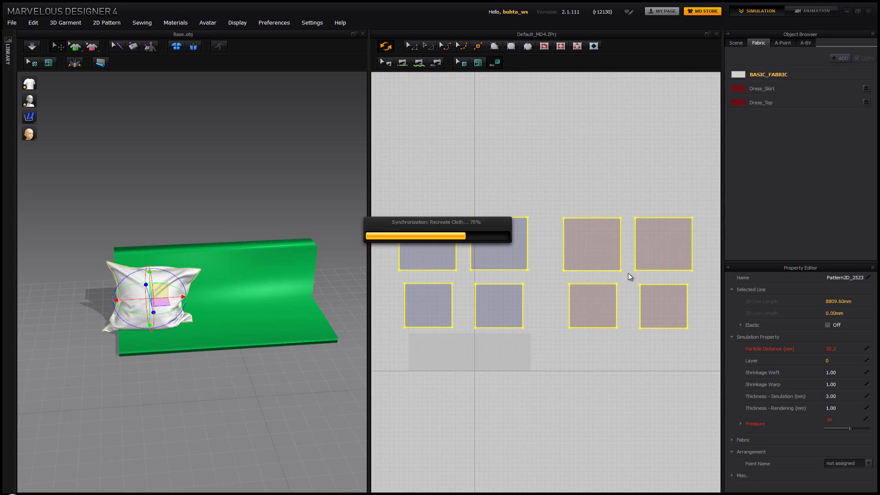
{"action": "right_click_drag", "start_coordinate": [251, 289], "coordinate": [299, 295]}
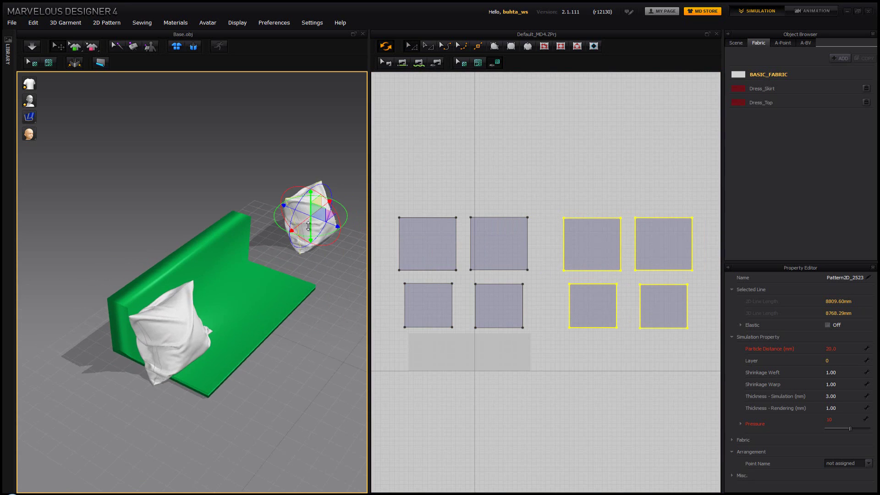
- Move the duplicate pillow onto the seat next to the first one and simulate it settling against it
{"action": "left_click_drag", "start_coordinate": [305, 221], "coordinate": [228, 274]}
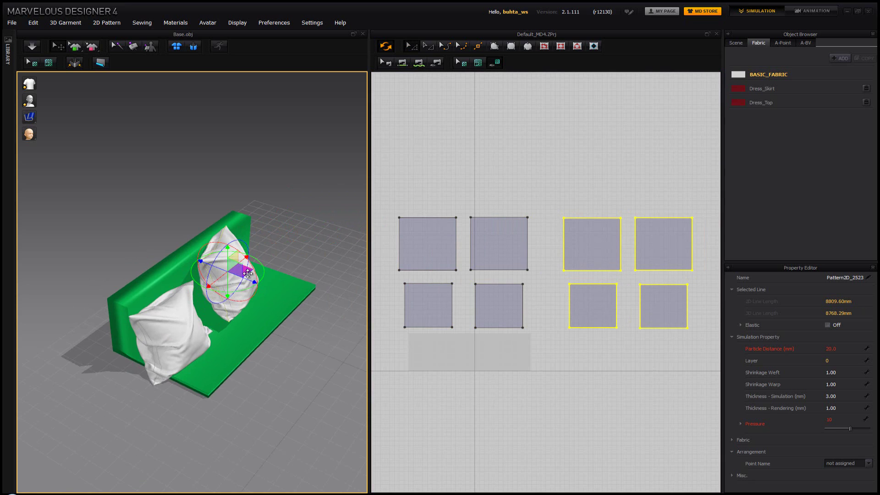
{"action": "left_click_drag", "start_coordinate": [248, 282], "coordinate": [246, 288]}
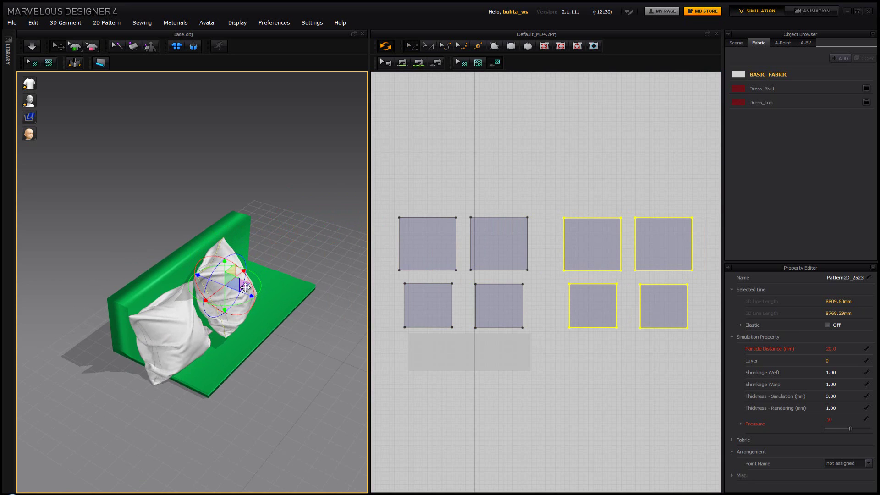
{"action": "key", "text": "space"}
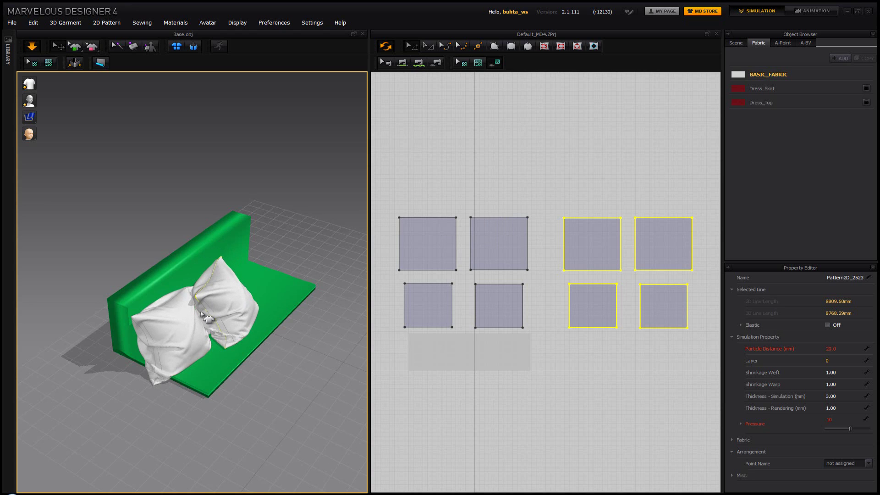
{"action": "scroll", "coordinate": [206, 317], "scroll_direction": "up", "scroll_amount": 3}
{"action": "scroll", "coordinate": [205, 318], "scroll_direction": "down", "scroll_amount": 2}
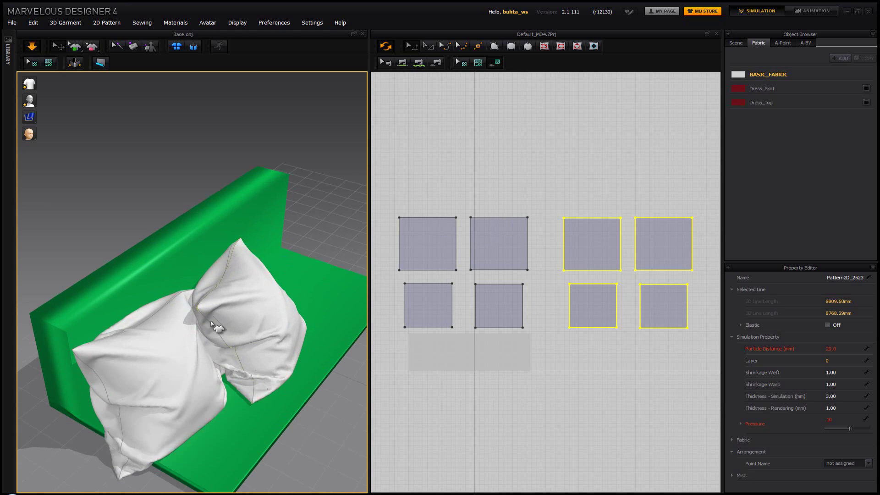
{"action": "right_click_drag", "start_coordinate": [203, 314], "coordinate": [187, 312]}
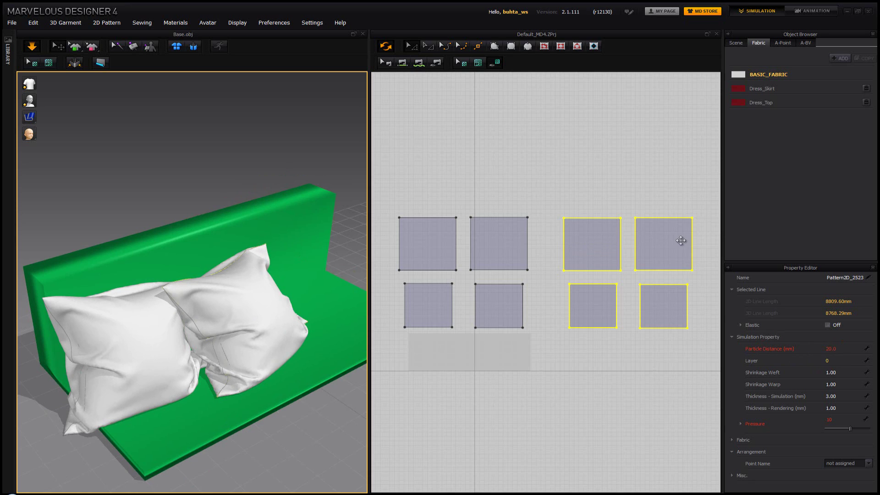
- Check the particle distance of the duplicate pillow's inner cushion and outer cover patterns
{"action": "left_click", "coordinate": [661, 312]}
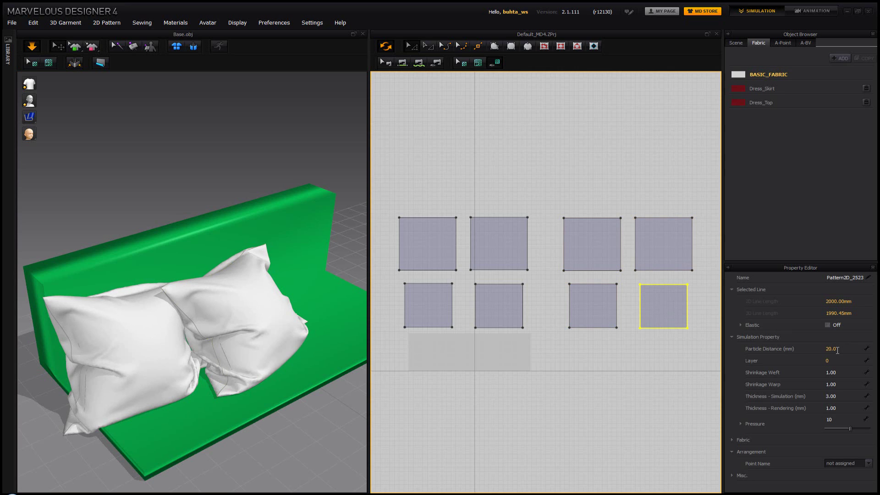
{"action": "left_click", "coordinate": [659, 247]}
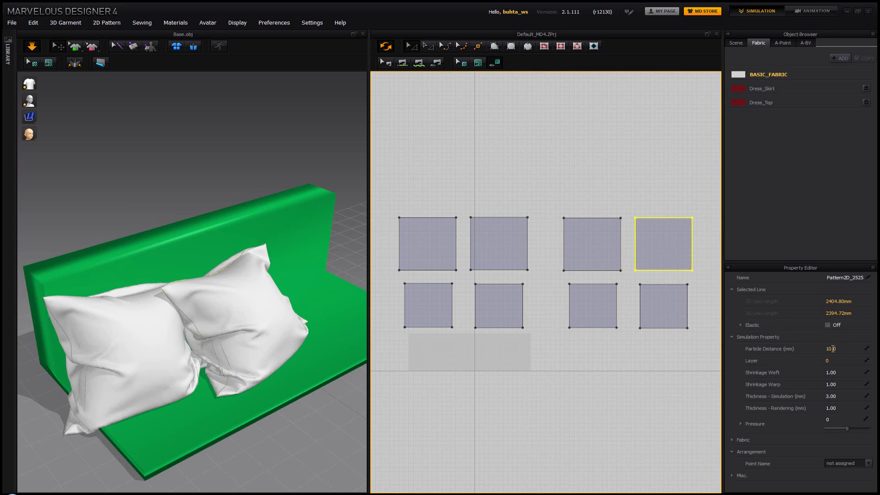
{"action": "left_click", "coordinate": [672, 351]}
- Copy the second pillow's four patterns and paste them beside it in the 2D pattern layout as a third pillow
{"action": "right_click_drag", "start_coordinate": [179, 295], "coordinate": [143, 321]}
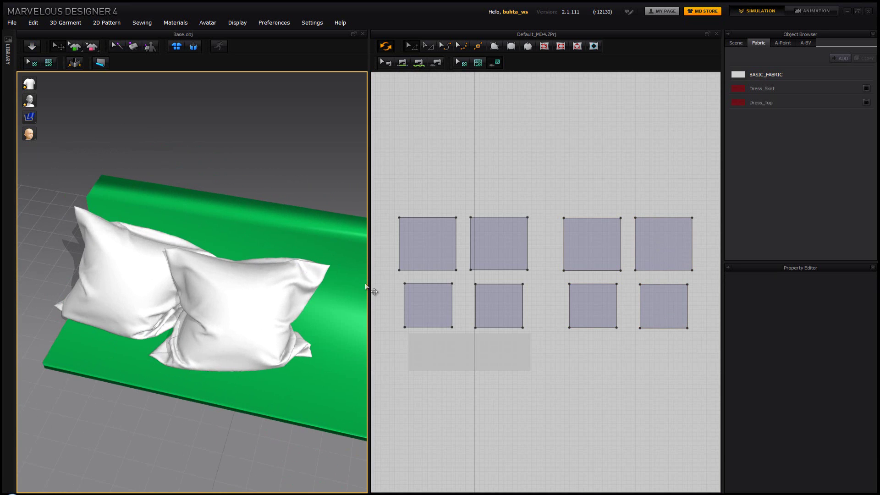
{"action": "scroll", "coordinate": [584, 265], "scroll_direction": "down", "scroll_amount": 2}
{"action": "right_click_drag", "start_coordinate": [584, 265], "coordinate": [470, 260]}
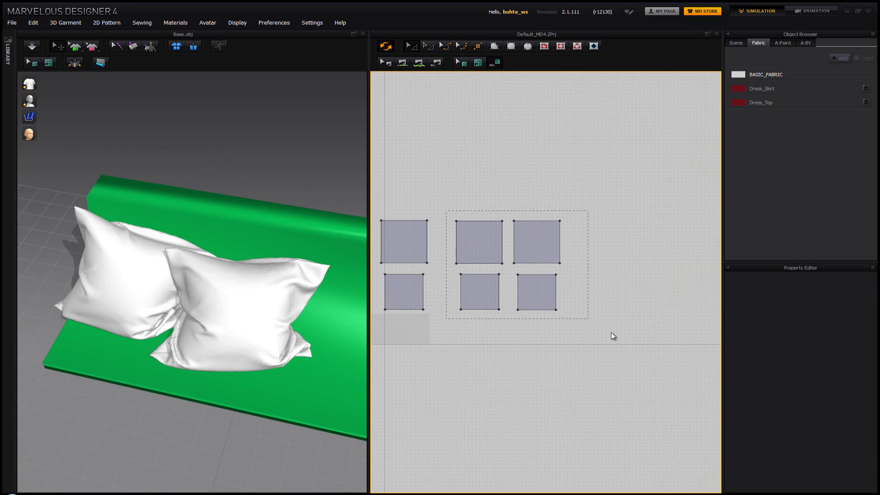
{"action": "left_click_drag", "start_coordinate": [610, 332], "coordinate": [612, 332]}
{"action": "key", "text": "ctrl+c"}
{"action": "key", "text": "ctrl+v"}
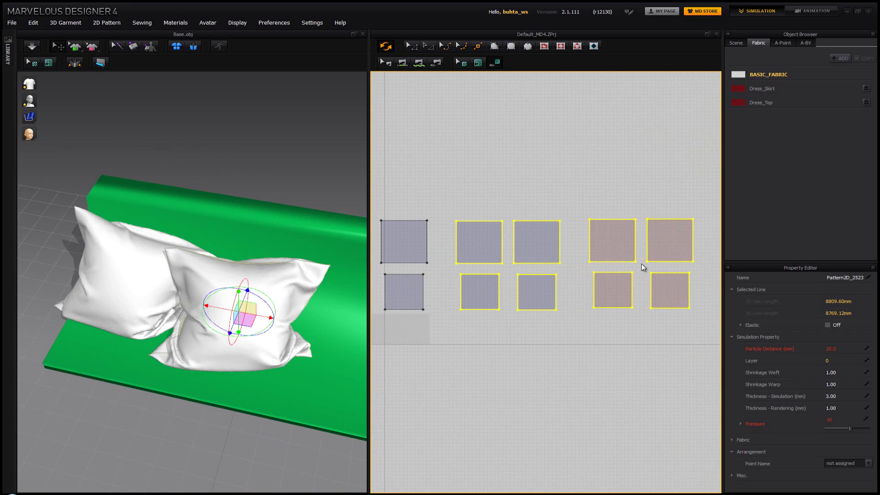
{"action": "left_click", "coordinate": [642, 264]}
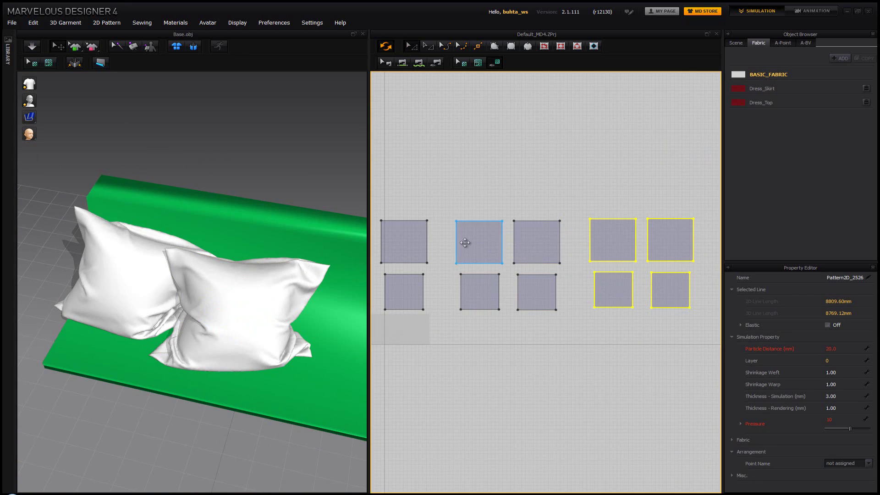
- Freeze all eight patterns of the first two pillows
{"action": "right_click_drag", "start_coordinate": [465, 243], "coordinate": [507, 256]}
{"action": "scroll", "coordinate": [507, 256], "scroll_direction": "down", "scroll_amount": 2}
{"action": "left_click_drag", "start_coordinate": [392, 226], "coordinate": [575, 313]}
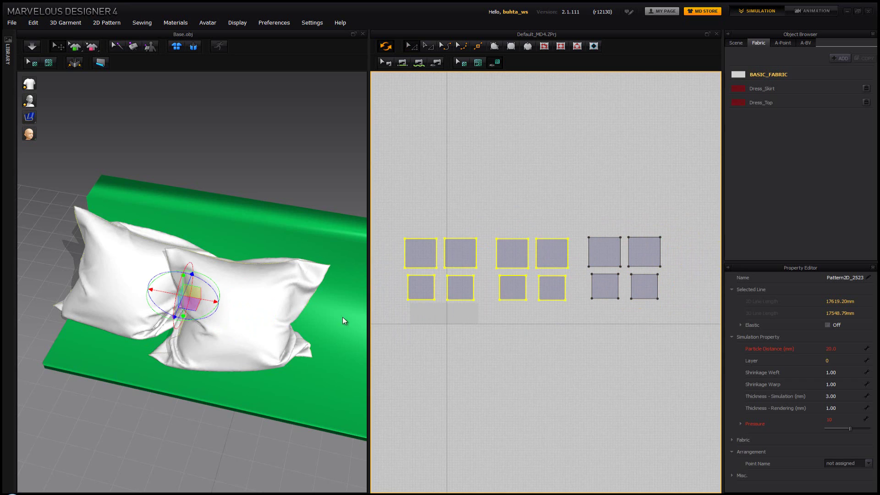
{"action": "right_click", "coordinate": [246, 296]}
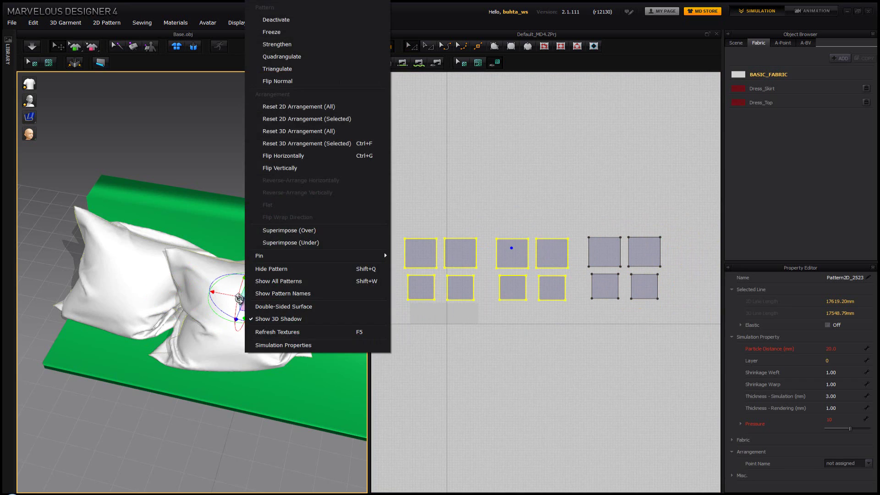
{"action": "left_click", "coordinate": [315, 32]}
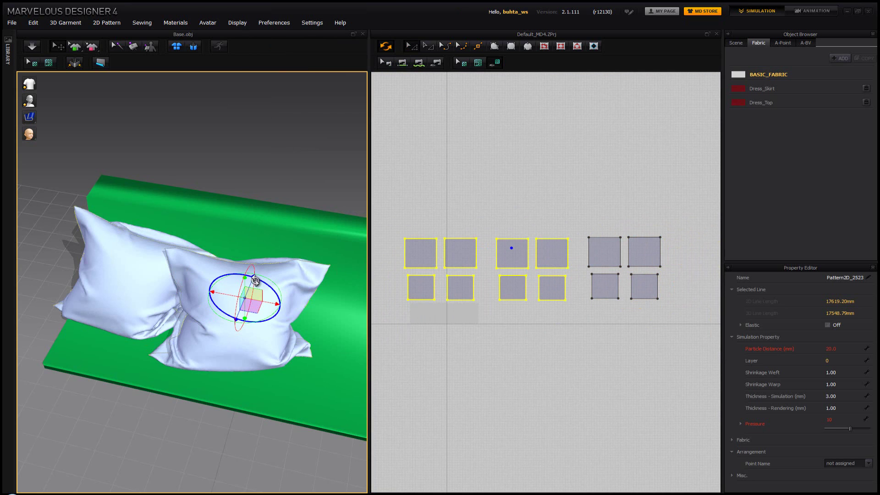
- Select the third pillow's patterns and move it onto the free end of the seat beside the frozen pillows
{"action": "scroll", "coordinate": [225, 300], "scroll_direction": "down", "scroll_amount": 5}
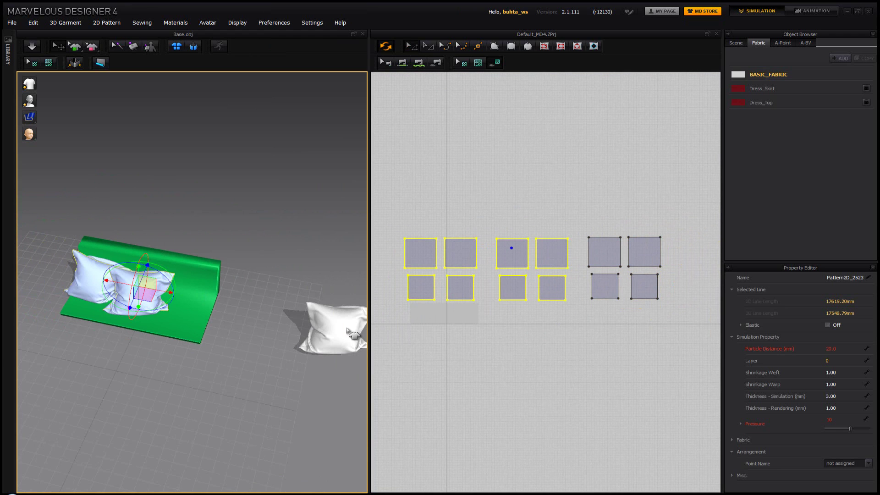
{"action": "left_click_drag", "start_coordinate": [584, 239], "coordinate": [662, 309]}
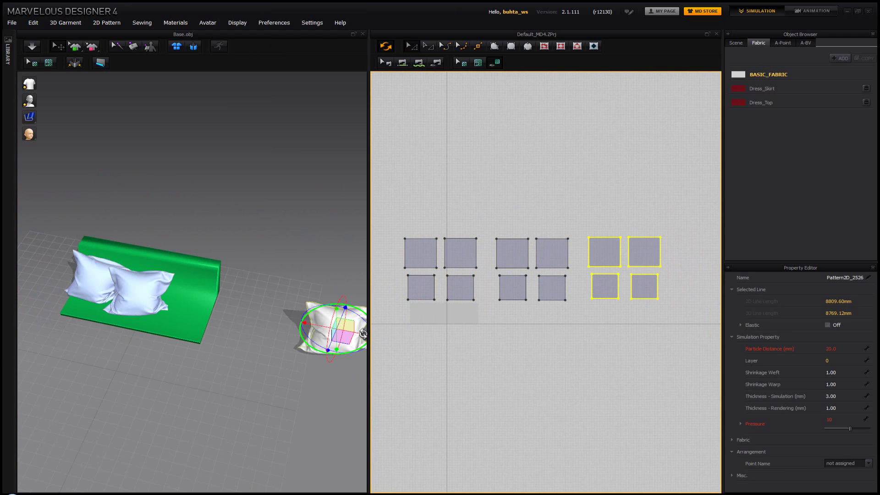
{"action": "left_click_drag", "start_coordinate": [349, 343], "coordinate": [192, 313]}
{"action": "right_click_drag", "start_coordinate": [193, 313], "coordinate": [233, 310]}
{"action": "scroll", "coordinate": [234, 309], "scroll_direction": "up", "scroll_amount": 3}
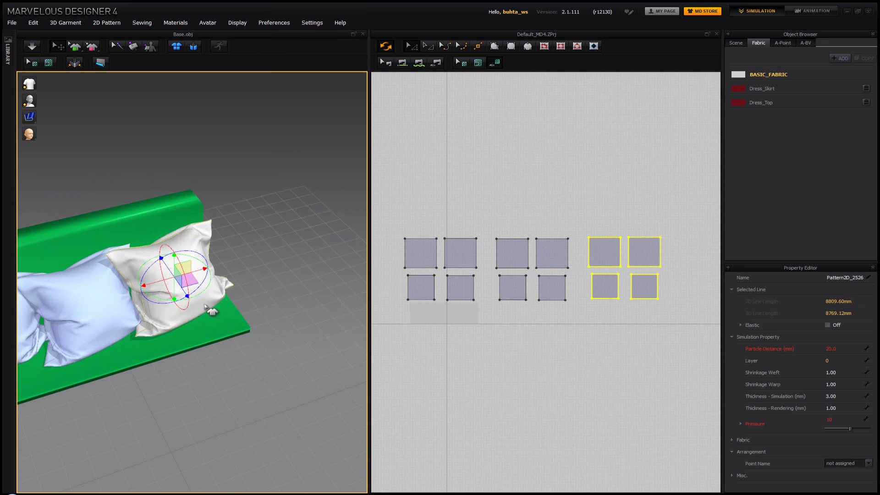
{"action": "middle_click_drag", "start_coordinate": [233, 309], "coordinate": [329, 335]}
{"action": "right_click_drag", "start_coordinate": [293, 330], "coordinate": [271, 328]}
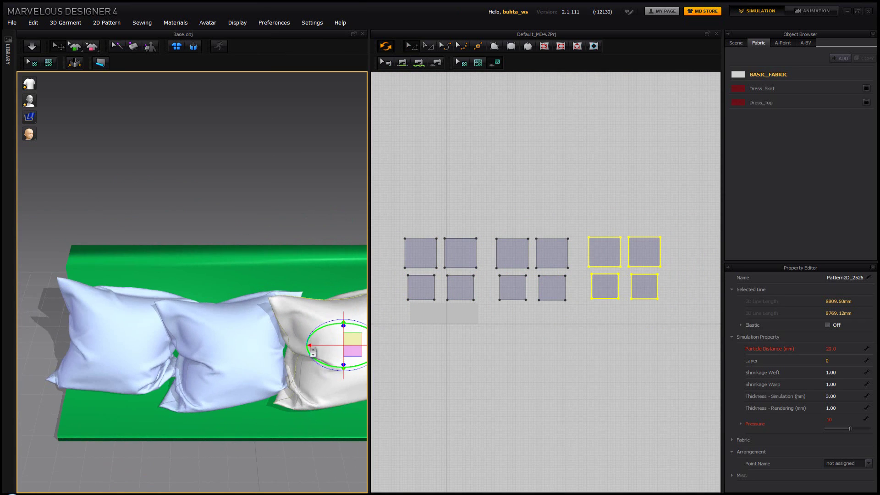
{"action": "middle_click_drag", "start_coordinate": [329, 337], "coordinate": [227, 338]}
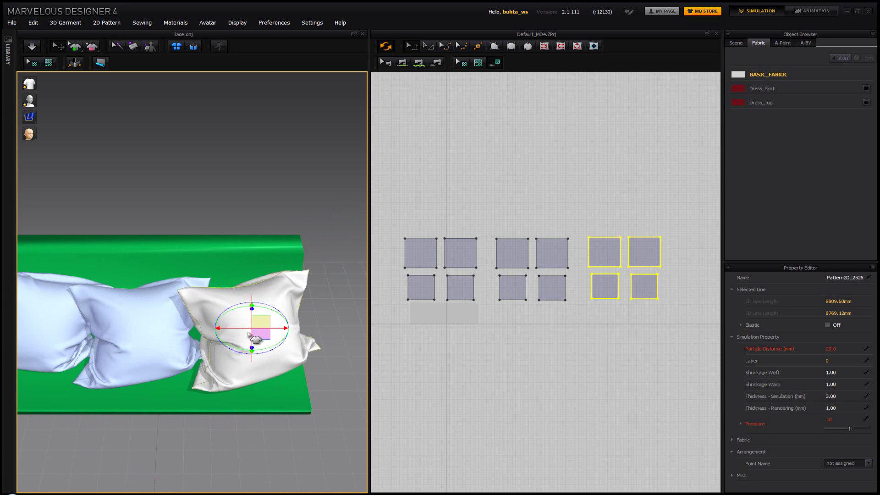
- Raise the third pillow above the seat and simulate it until it settles against the backrest beside the second pillow
{"action": "right_click_drag", "start_coordinate": [266, 324], "coordinate": [269, 349]}
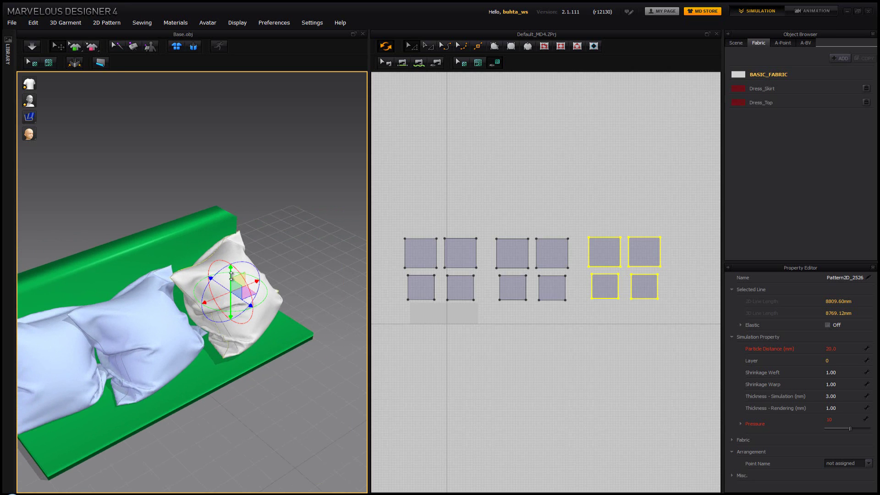
{"action": "left_click_drag", "start_coordinate": [232, 275], "coordinate": [240, 248]}
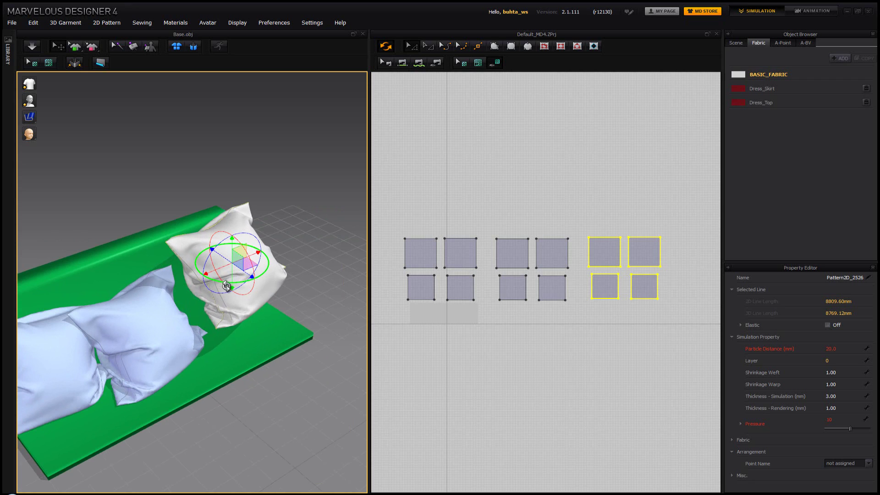
{"action": "key", "text": "space"}
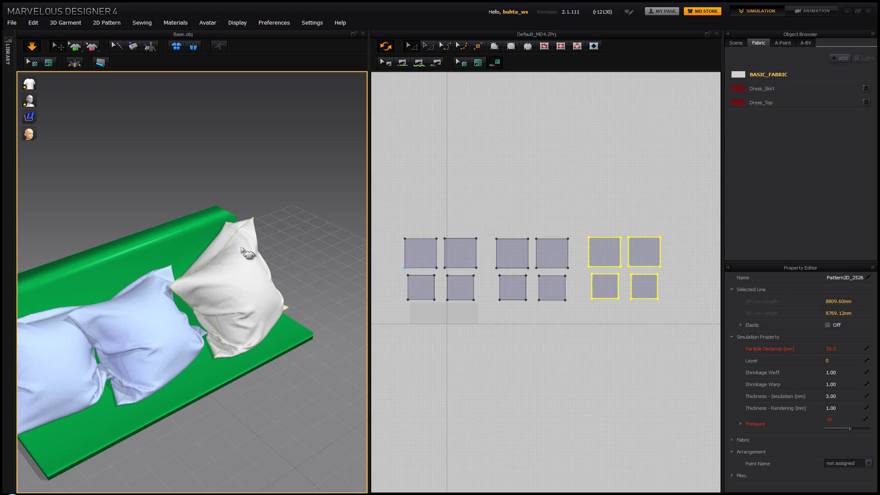
{"action": "right_click_drag", "start_coordinate": [259, 252], "coordinate": [252, 244]}
{"action": "left_click_drag", "start_coordinate": [210, 231], "coordinate": [193, 215]}
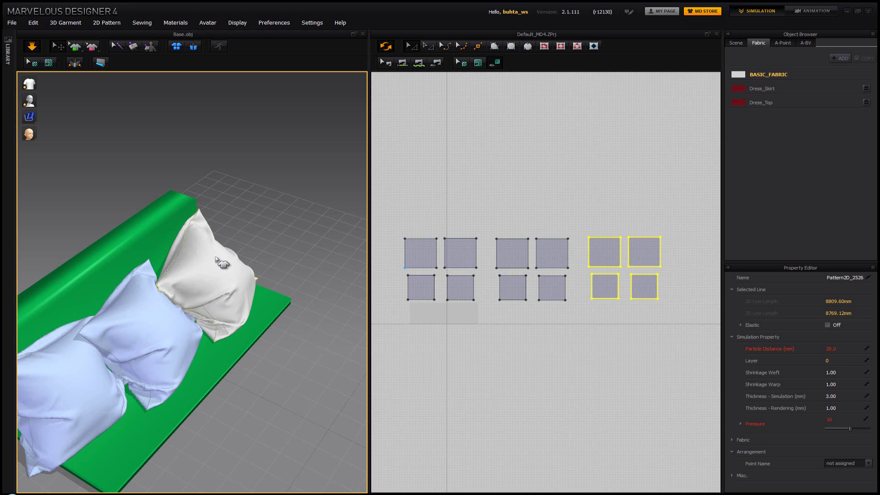
{"action": "key", "text": "space"}
{"action": "left_click", "coordinate": [222, 264]}
{"action": "key", "text": "2"}
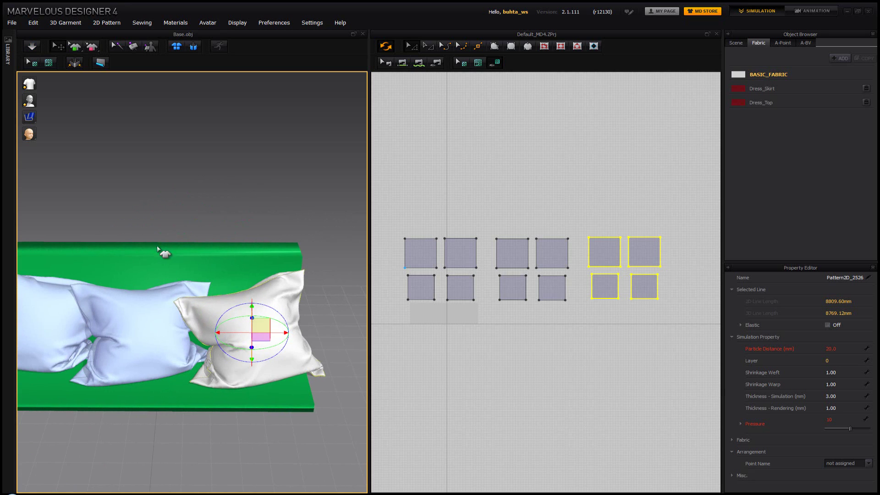
- Unfreeze all twelve patterns of the three pillows and clear the selection
{"action": "left_click_drag", "start_coordinate": [395, 225], "coordinate": [668, 318]}
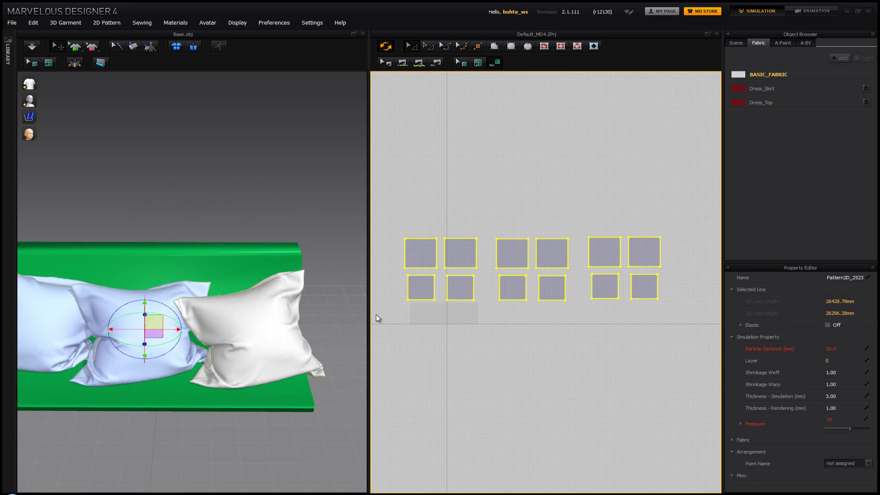
{"action": "right_click", "coordinate": [201, 321]}
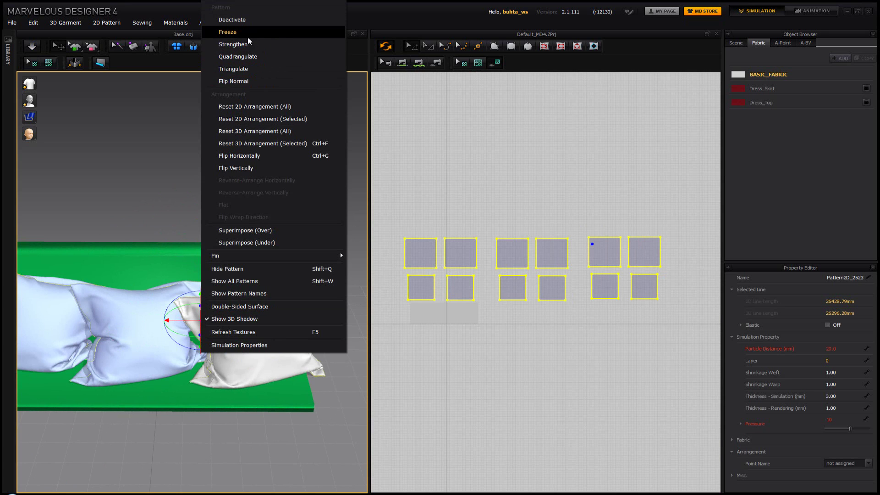
{"action": "left_click", "coordinate": [233, 44]}
{"action": "right_click", "coordinate": [242, 314]}
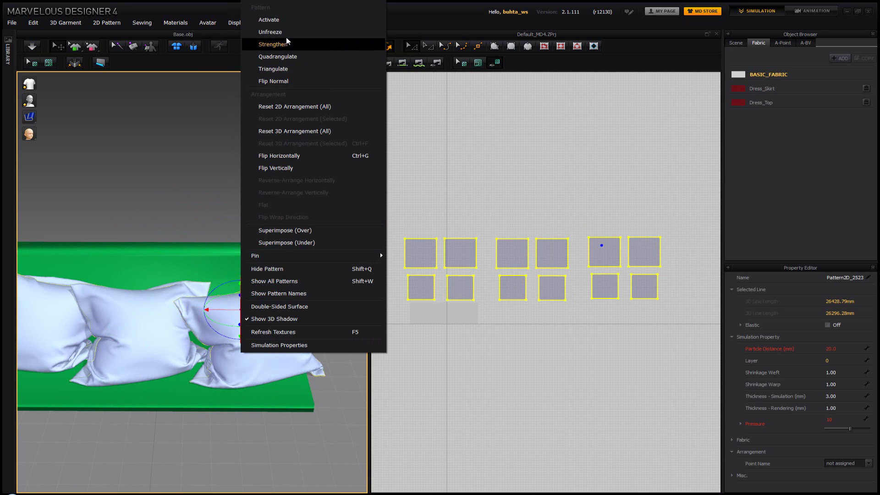
{"action": "left_click", "coordinate": [262, 41]}
{"action": "right_click_drag", "start_coordinate": [211, 211], "coordinate": [228, 261]}
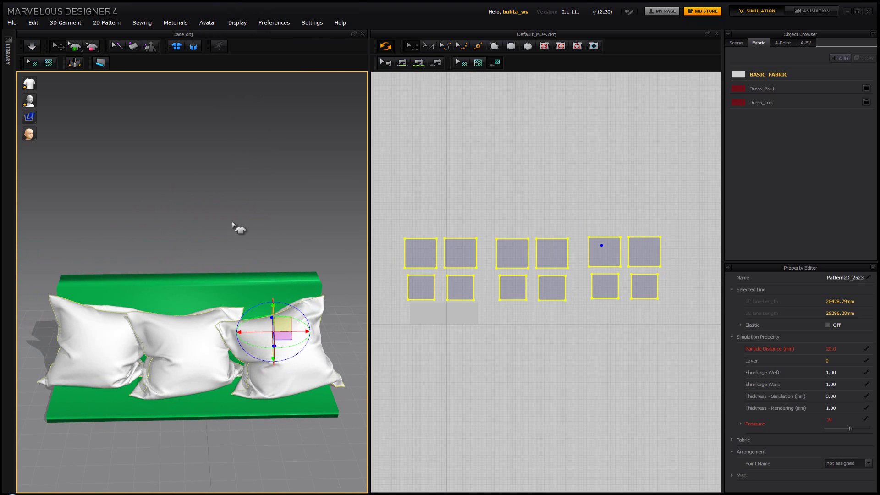
{"action": "left_click", "coordinate": [254, 233]}
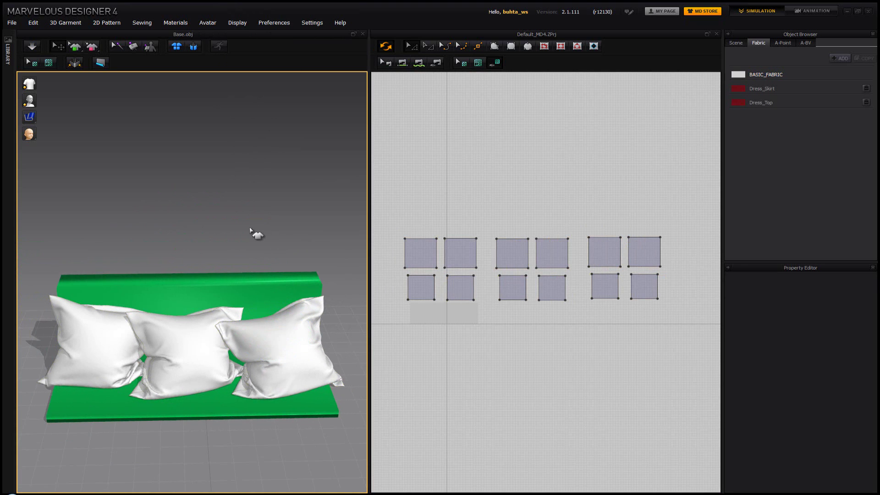
- Start an OBJ export of the scene into Shared Folder under the file name Pillow_Export_02.obj
{"action": "left_click", "coordinate": [12, 23]}
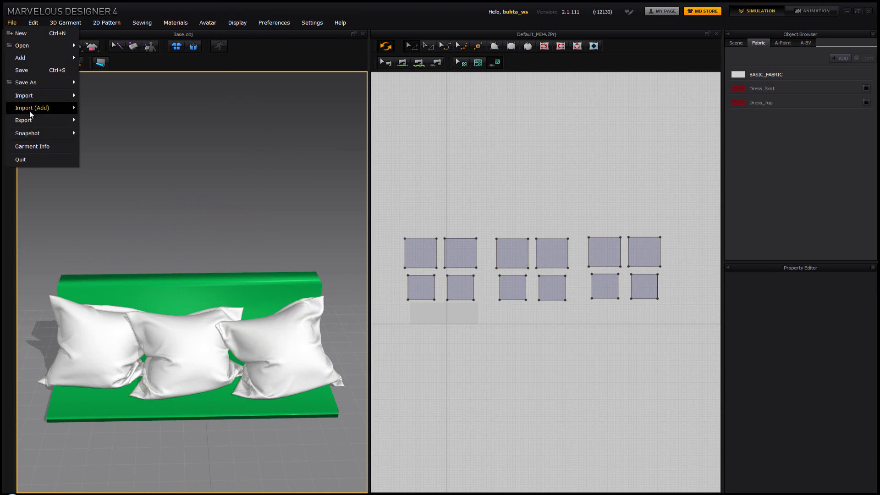
{"action": "mouse_move", "coordinate": [26, 120]}
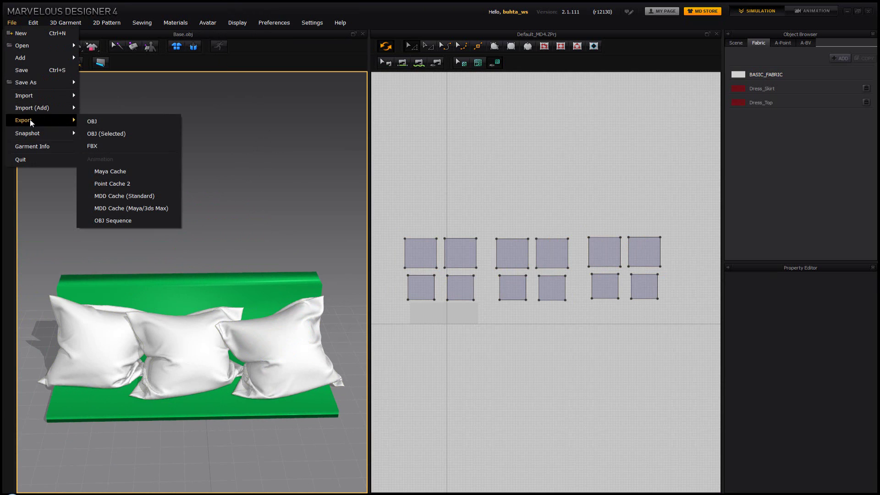
{"action": "left_click", "coordinate": [92, 123]}
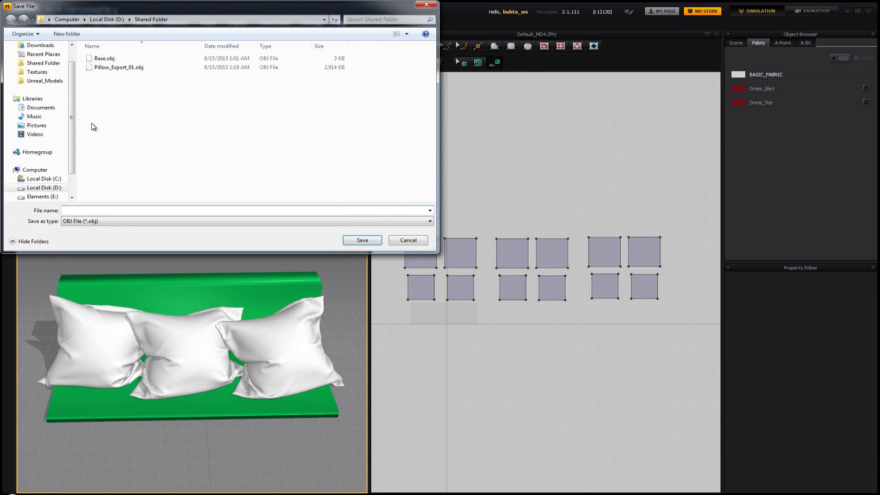
{"action": "left_click", "coordinate": [119, 67]}
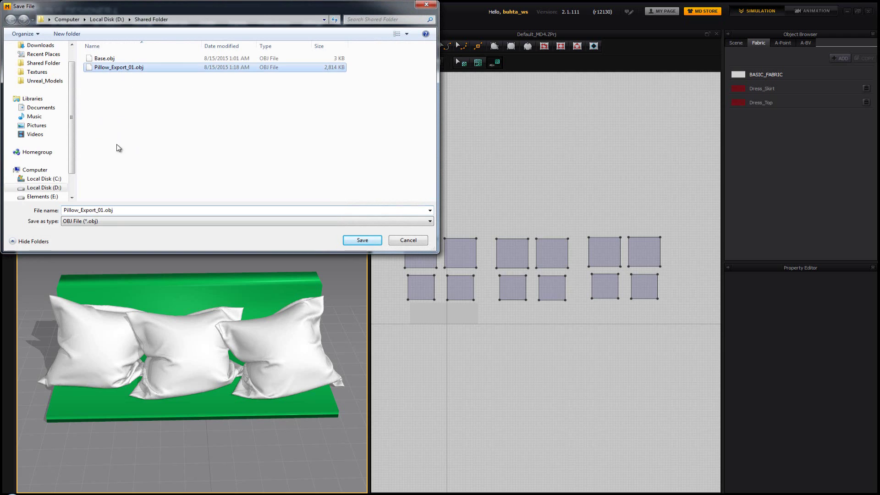
{"action": "left_click", "coordinate": [102, 210]}
{"action": "left_click", "coordinate": [102, 210]}
{"action": "type", "text": "2"}
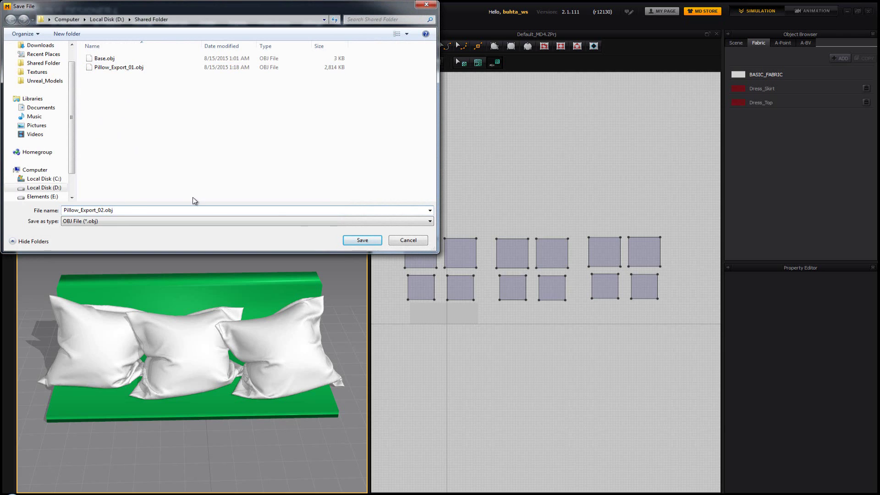
{"action": "left_click", "coordinate": [361, 239]}
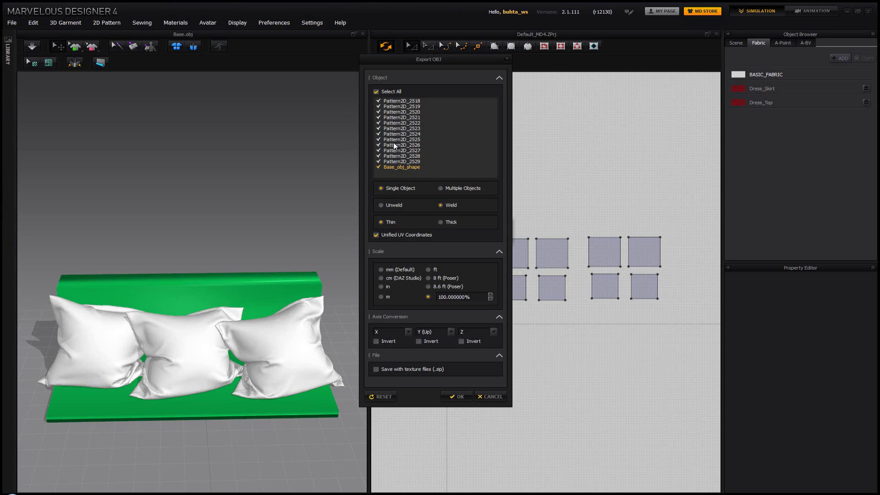
- Exclude Base_obj_shape from the export, set the scale to cm (DAZ Studio), and export the pillow patterns as a single welded, thin object
{"action": "left_click", "coordinate": [381, 278]}
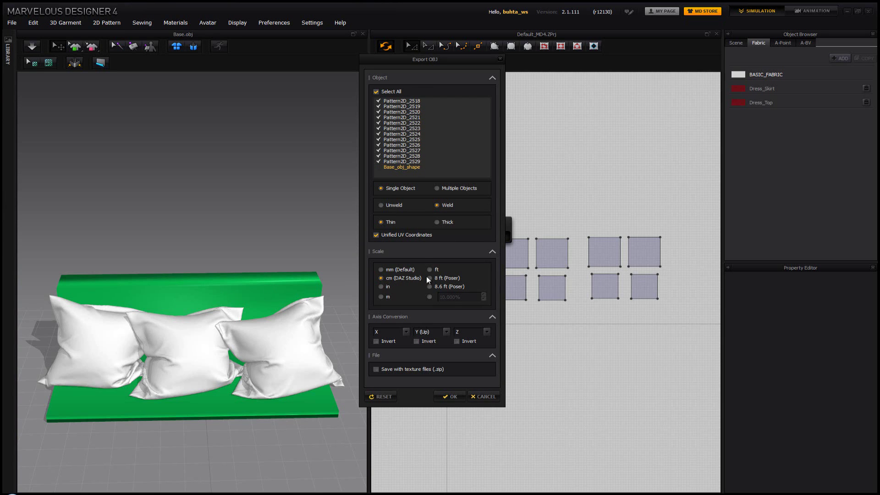
{"action": "left_click", "coordinate": [450, 397]}
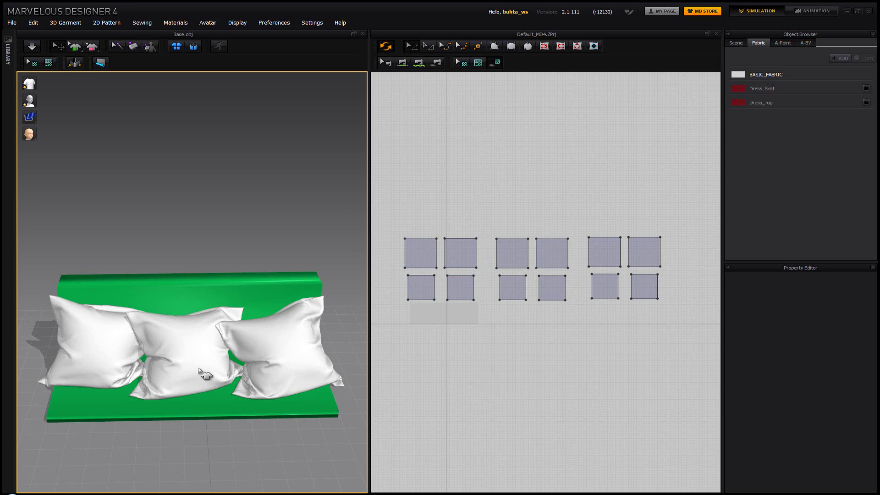
{"action": "right_click_drag", "start_coordinate": [191, 415], "coordinate": [133, 355]}
{"action": "right_click_drag", "start_coordinate": [202, 315], "coordinate": [211, 440]}
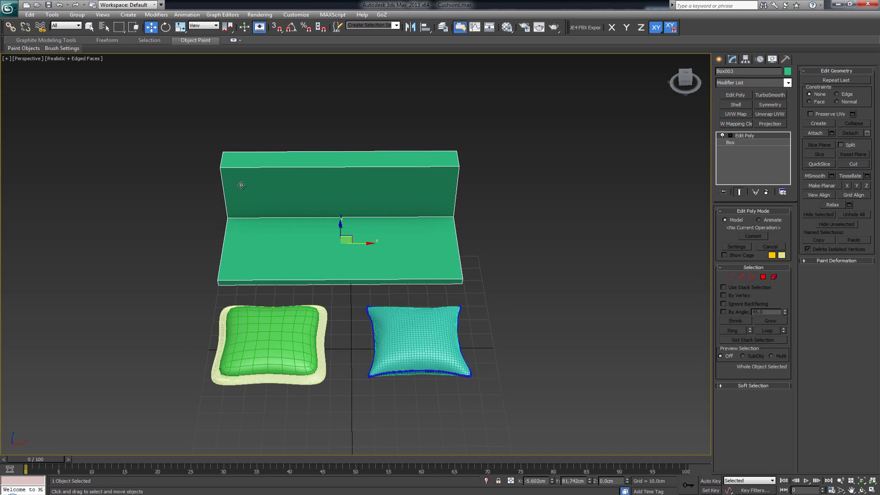
- Switch to 3ds Max and import Pillow_Export_02.obj into the Cushions.max scene as an editable poly
{"action": "right_click", "coordinate": [226, 139]}
{"action": "middle_click_drag", "start_coordinate": [296, 139], "coordinate": [321, 165], "text": "alt"}
{"action": "left_click", "coordinate": [14, 10]}
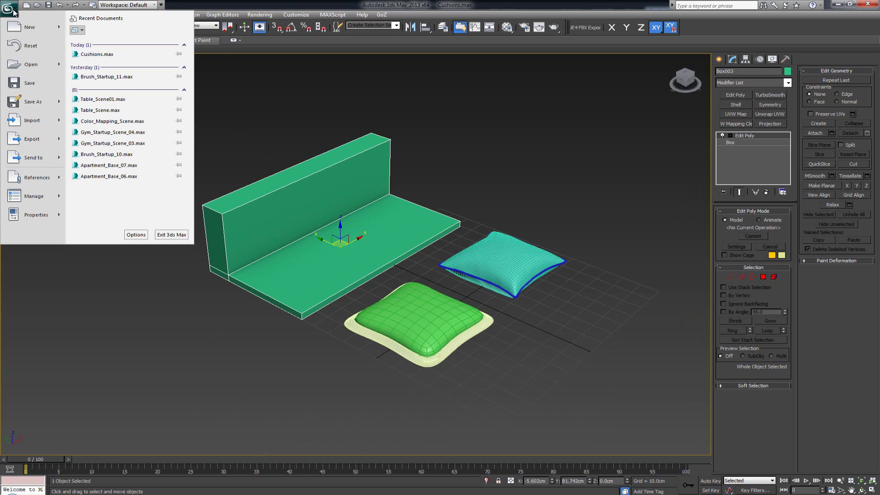
{"action": "mouse_move", "coordinate": [39, 125]}
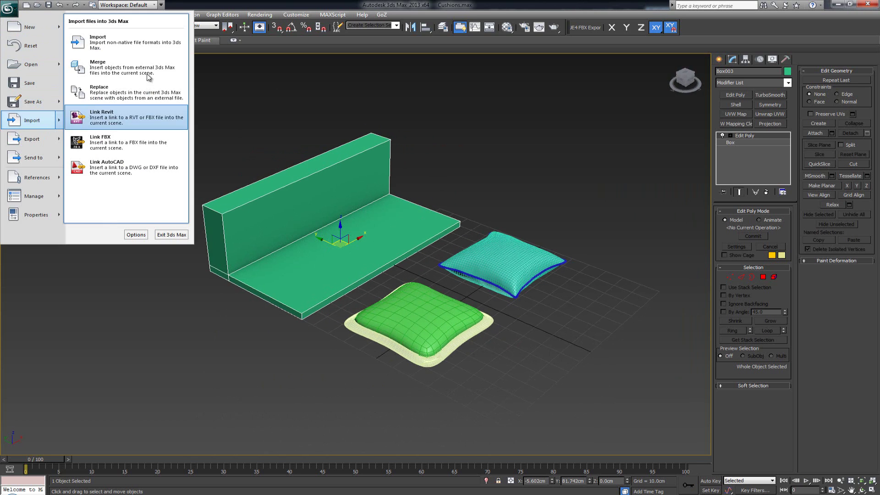
{"action": "left_click", "coordinate": [150, 48]}
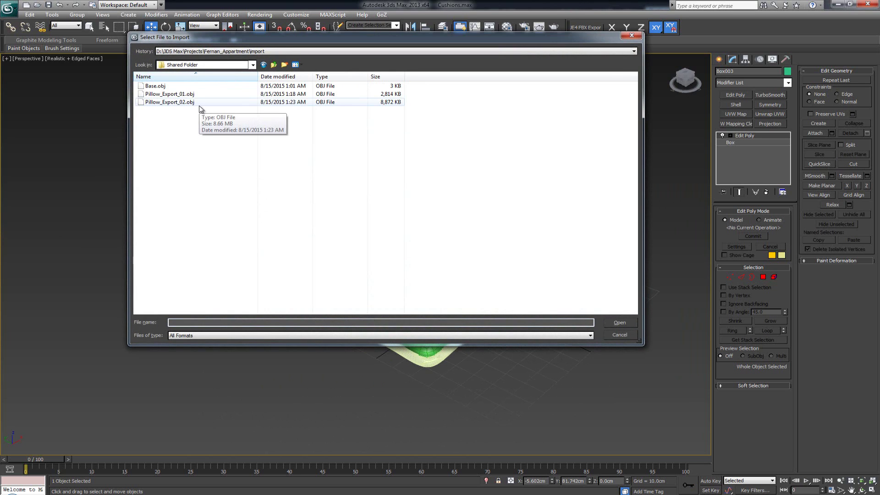
{"action": "left_click", "coordinate": [192, 103]}
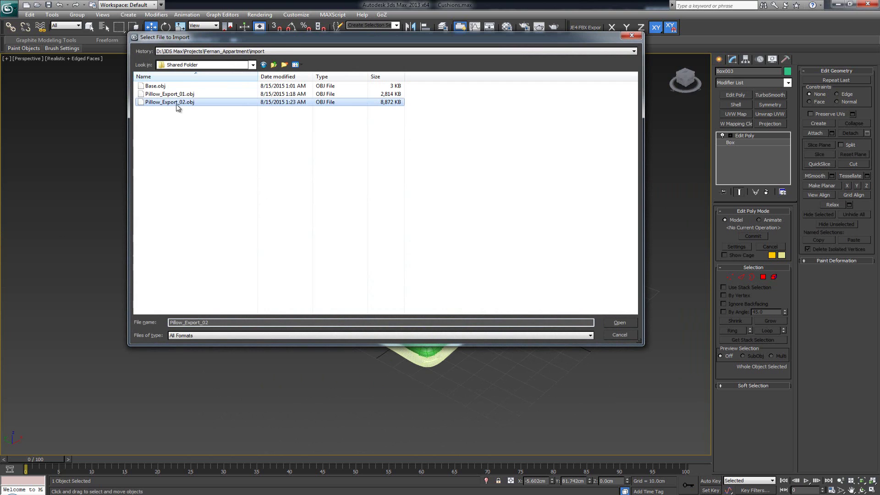
{"action": "double_click", "coordinate": [187, 104]}
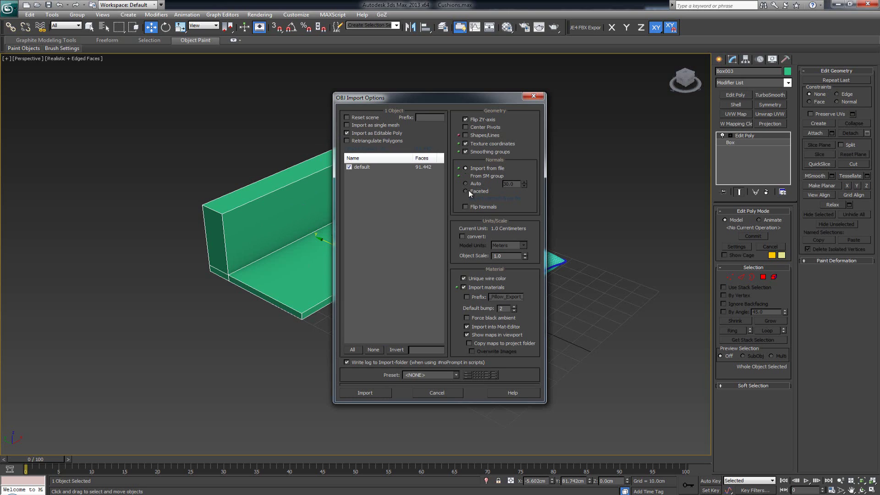
{"action": "left_click", "coordinate": [378, 391]}
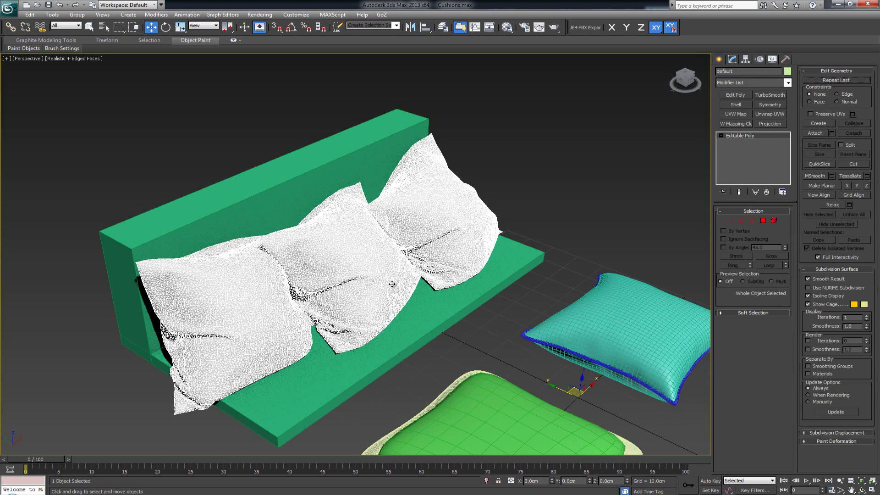
- Deselect the imported pillows, hide the edged faces, and change the perspective viewport's shading from Realistic to Shaded
{"action": "left_click", "coordinate": [558, 170]}
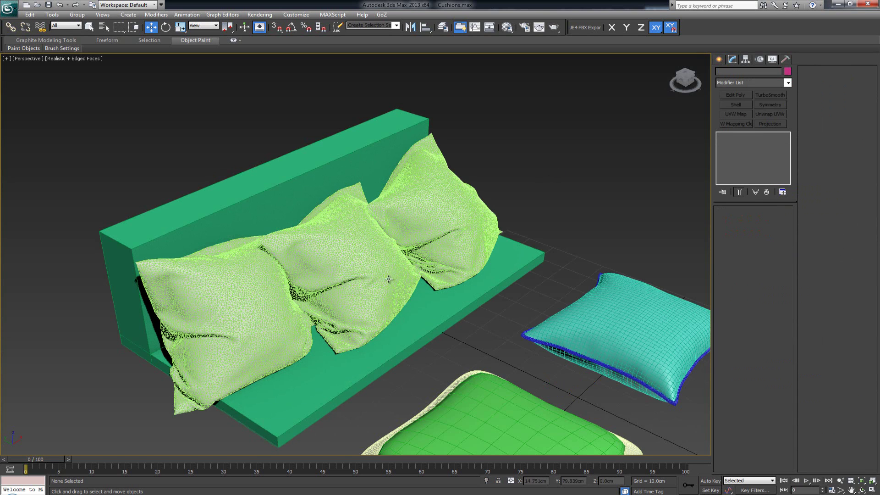
{"action": "middle_click_drag", "start_coordinate": [313, 287], "coordinate": [458, 260], "text": "alt"}
{"action": "key", "text": "F4"}
{"action": "scroll", "coordinate": [458, 261], "scroll_direction": "up", "scroll_amount": 5}
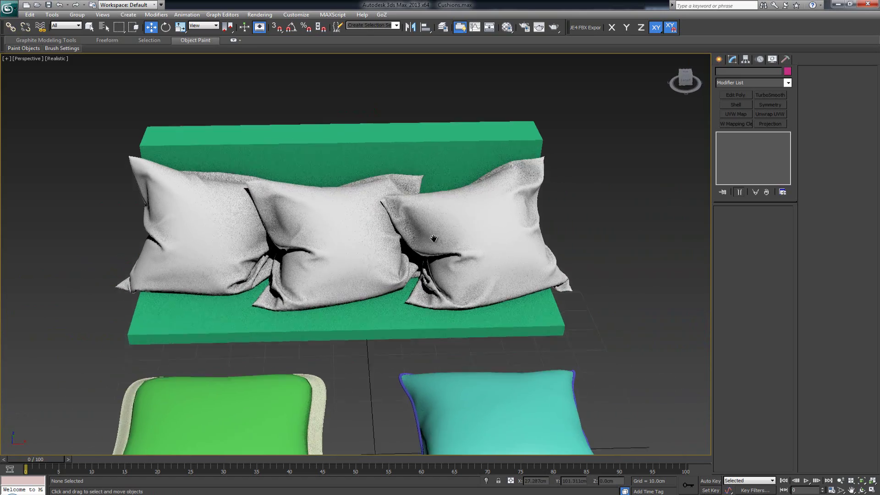
{"action": "scroll", "coordinate": [432, 233], "scroll_direction": "down", "scroll_amount": 8}
{"action": "scroll", "coordinate": [432, 232], "scroll_direction": "up", "scroll_amount": 3}
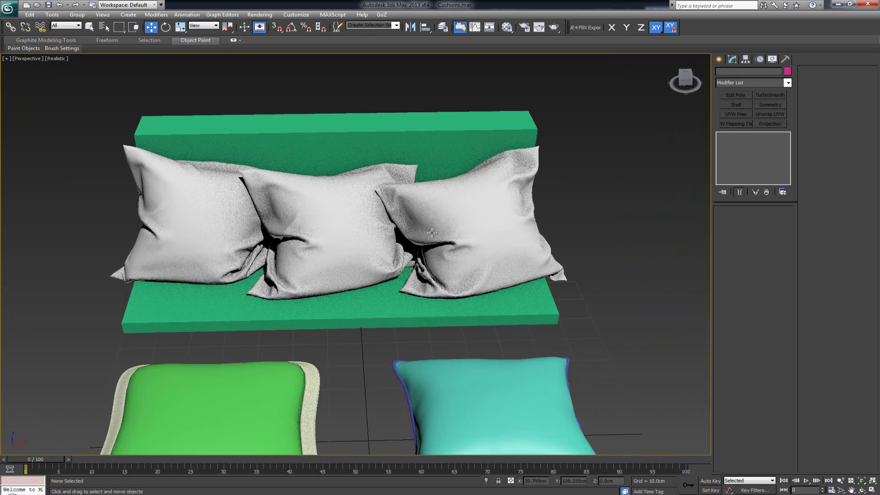
{"action": "left_click", "coordinate": [57, 59]}
{"action": "left_click", "coordinate": [71, 79]}
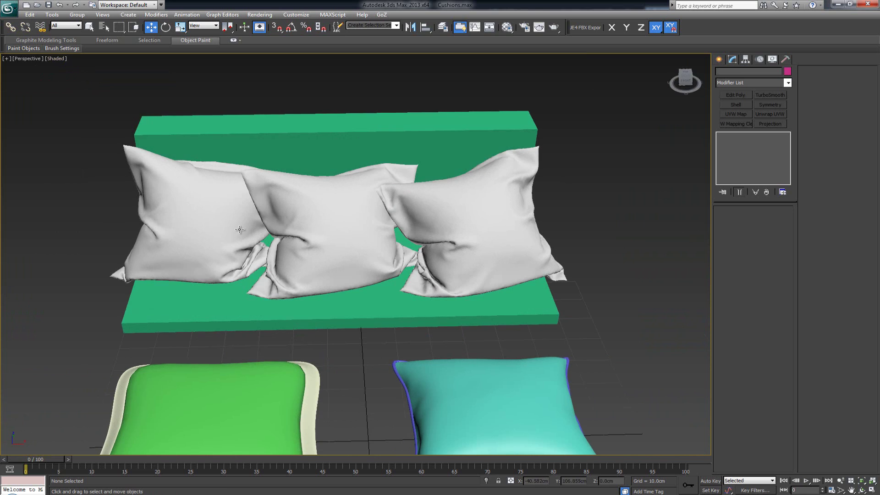
{"action": "scroll", "coordinate": [240, 229], "scroll_direction": "down", "scroll_amount": 4}
{"action": "scroll", "coordinate": [328, 273], "scroll_direction": "up", "scroll_amount": 3}
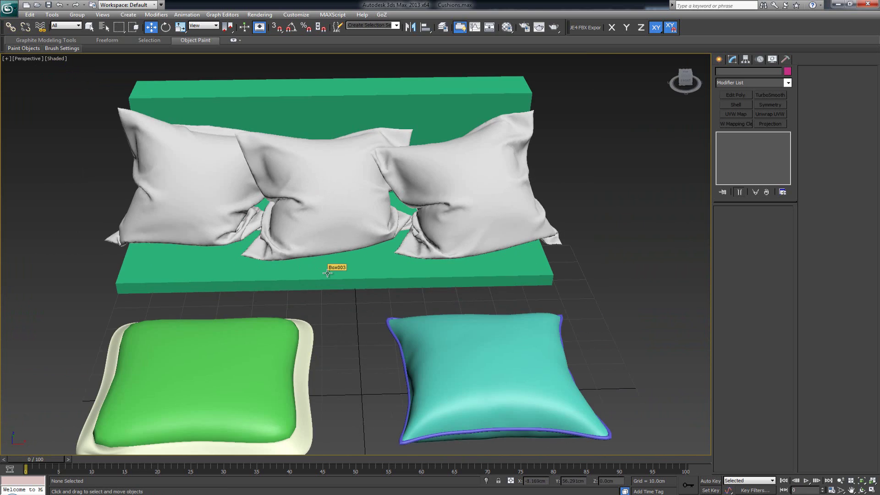
- Examine the imported pillows on the bench from several angles, with edged faces both shown and hidden
{"action": "key", "text": "F4"}
{"action": "left_click", "coordinate": [340, 202]}
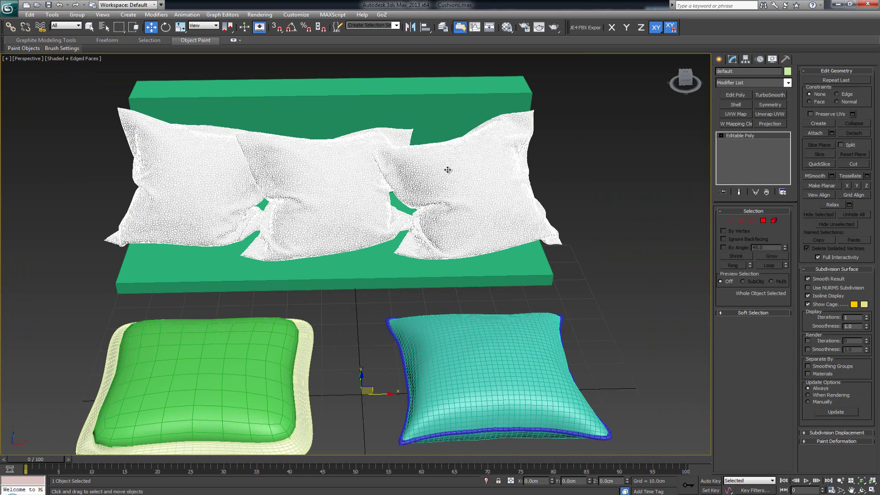
{"action": "key", "text": "F4"}
{"action": "mouse_move", "coordinate": [250, 240]}
{"action": "middle_mouse_down", "text": "alt"}
{"action": "mouse_move", "coordinate": [315, 239]}
{"action": "mouse_move", "coordinate": [292, 247]}
{"action": "middle_mouse_up", "text": "alt"}
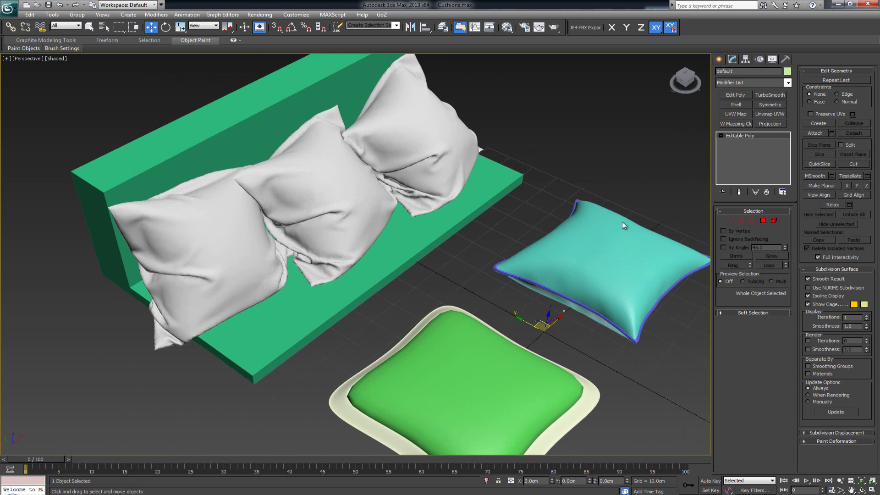
{"action": "middle_click_drag", "start_coordinate": [541, 231], "coordinate": [463, 234], "text": "alt"}
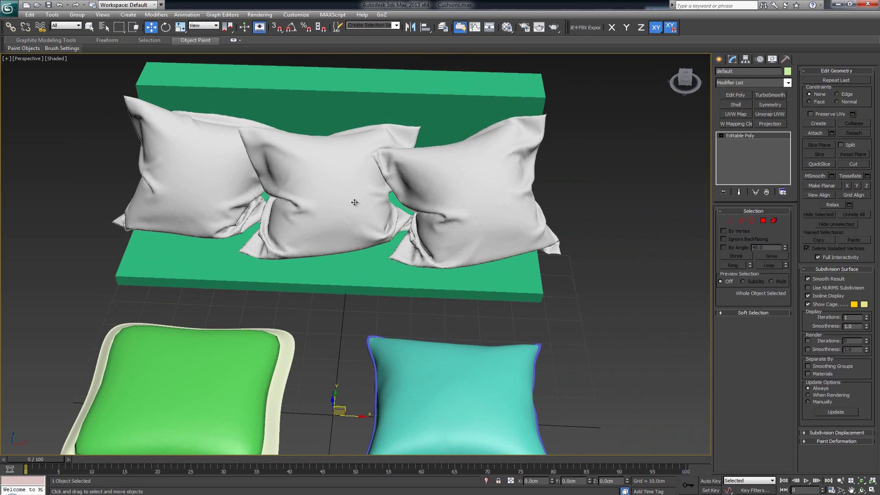
{"action": "key", "text": "F4"}
{"action": "key", "text": "F4"}
{"action": "middle_click_drag", "start_coordinate": [340, 262], "coordinate": [380, 240], "text": "alt"}
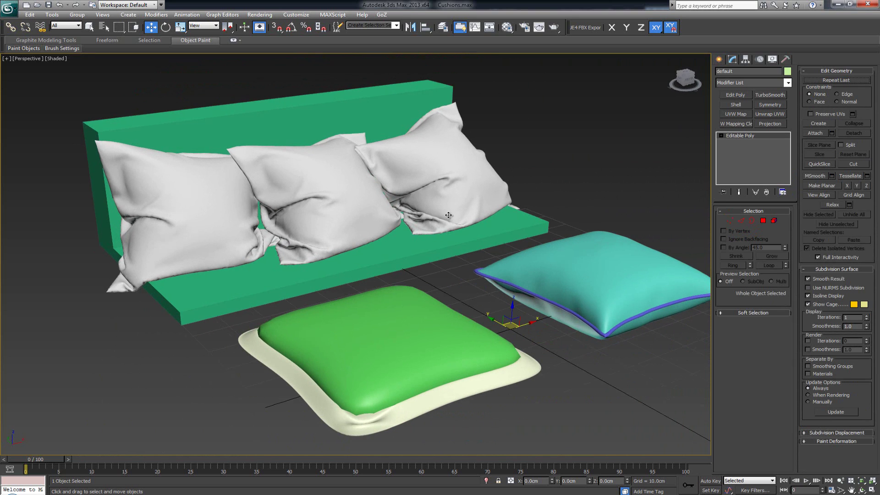
{"action": "middle_click_drag", "start_coordinate": [444, 250], "coordinate": [420, 260], "text": "alt"}
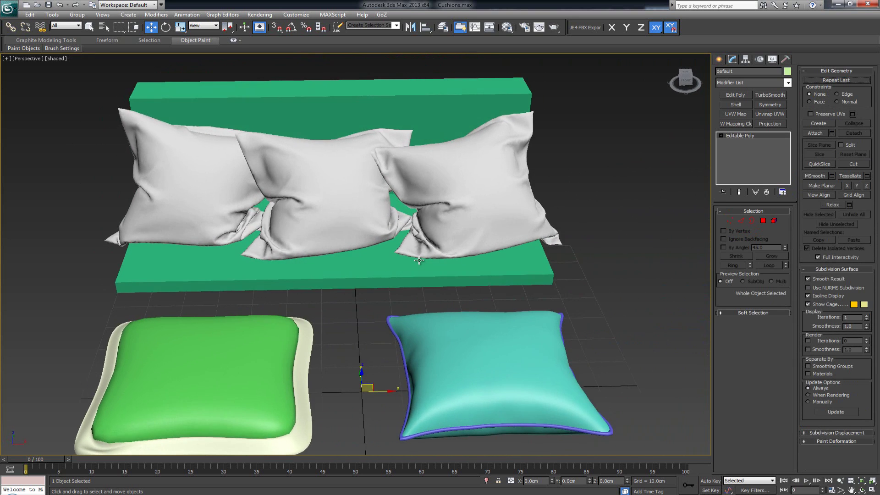
- Compare the pillows on the bench with the two earlier cushions, checking the modifier stacks of the green and teal ones
{"action": "scroll", "coordinate": [412, 215], "scroll_direction": "up", "scroll_amount": 1}
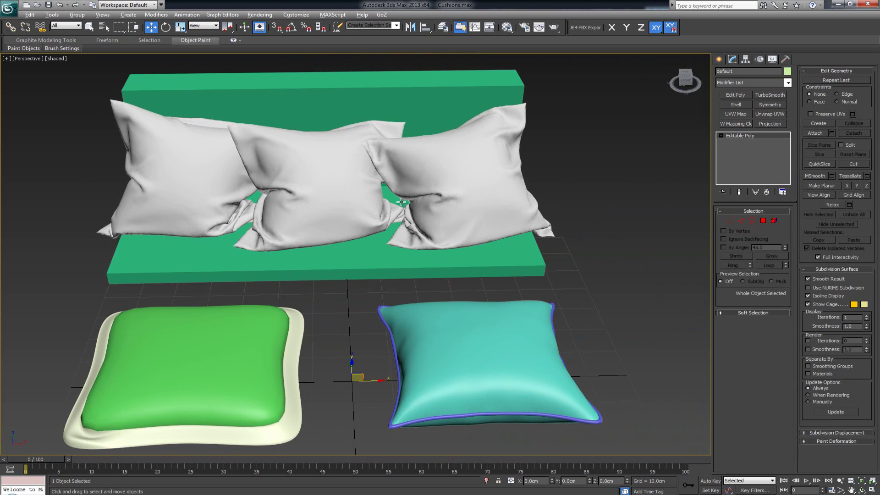
{"action": "scroll", "coordinate": [401, 210], "scroll_direction": "up", "scroll_amount": 1}
{"action": "middle_click_drag", "start_coordinate": [391, 263], "coordinate": [392, 255]}
{"action": "scroll", "coordinate": [392, 254], "scroll_direction": "down", "scroll_amount": 2}
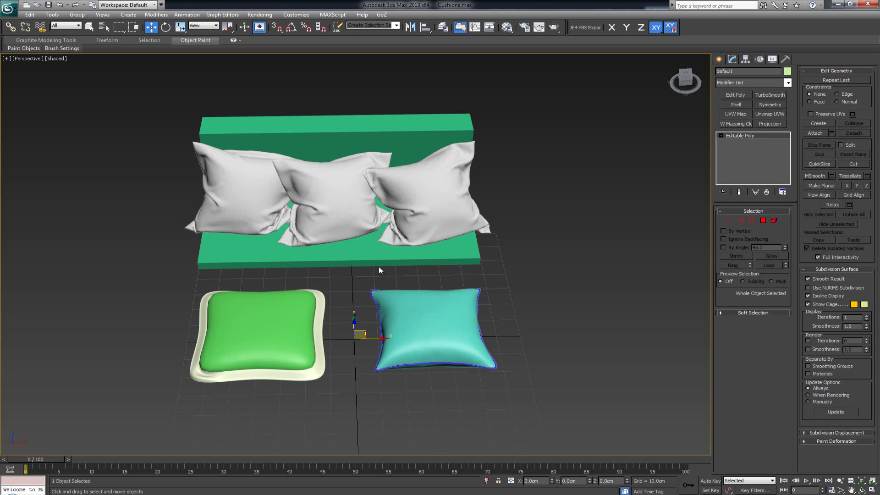
{"action": "left_click", "coordinate": [293, 304]}
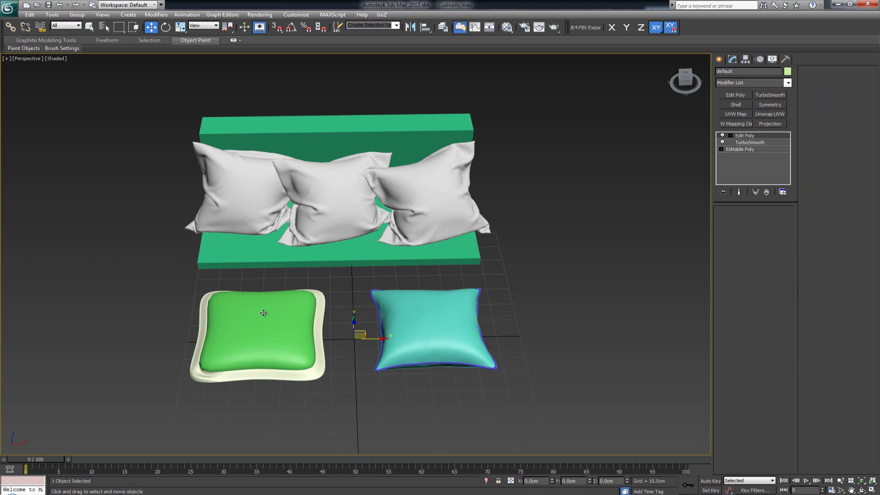
{"action": "left_click", "coordinate": [420, 319]}
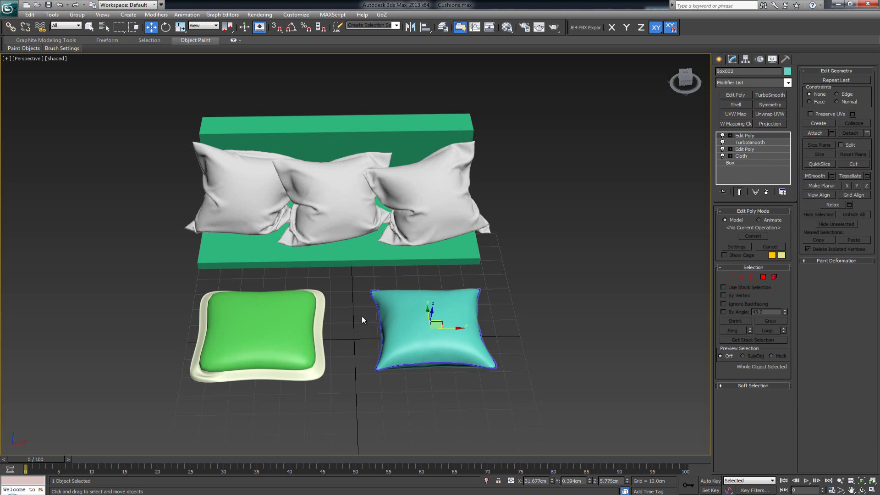